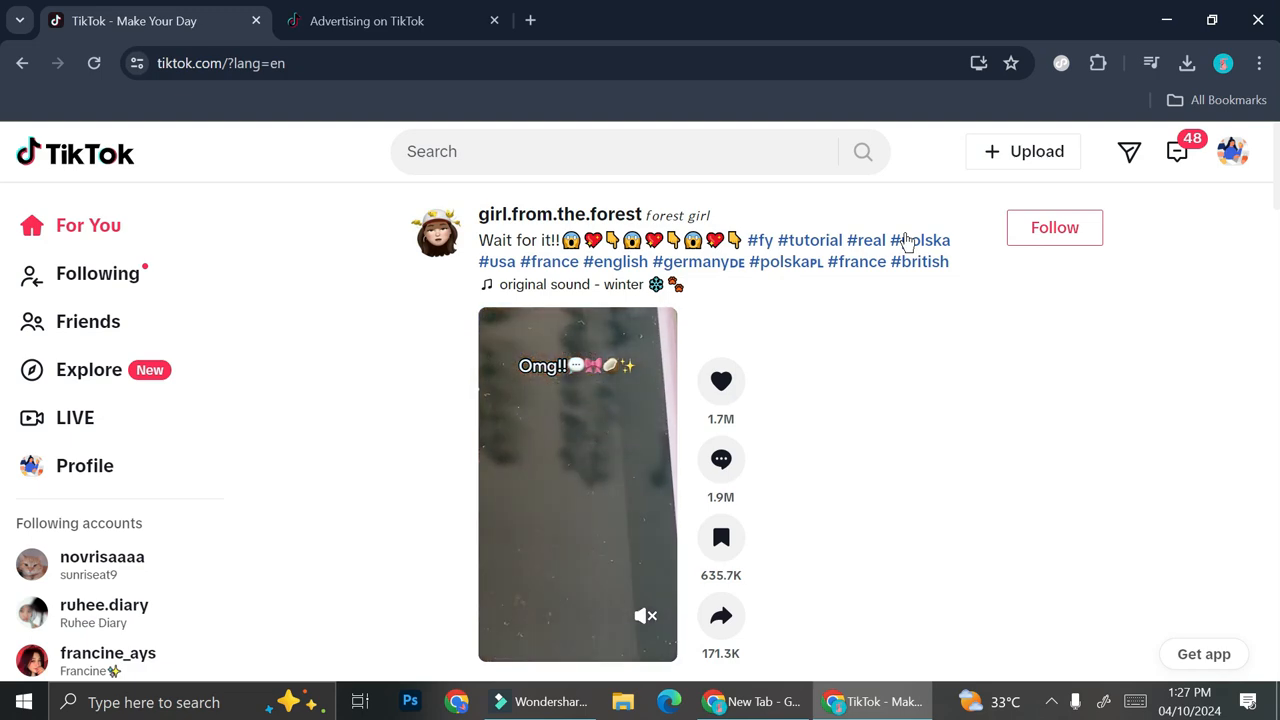
Search TikTok for "tiktok find".
{"action": "left_click", "coordinate": [494, 152]}
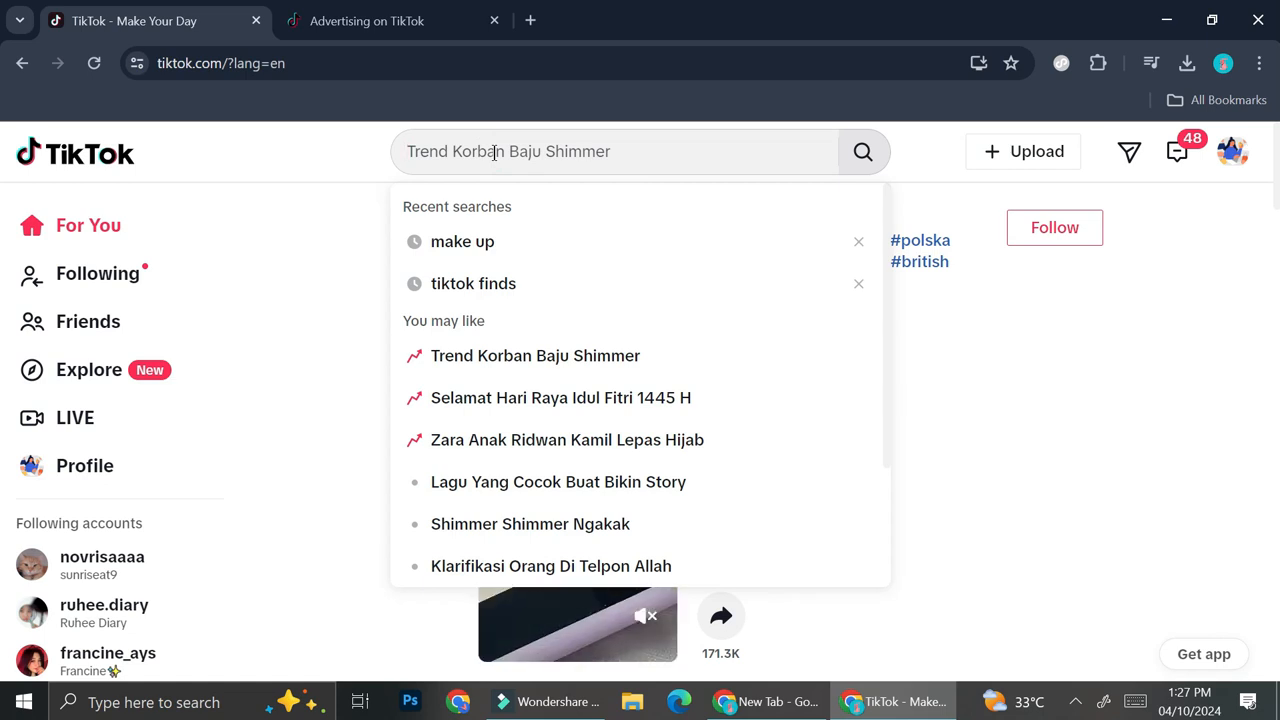
{"action": "type", "text": "tikto"}
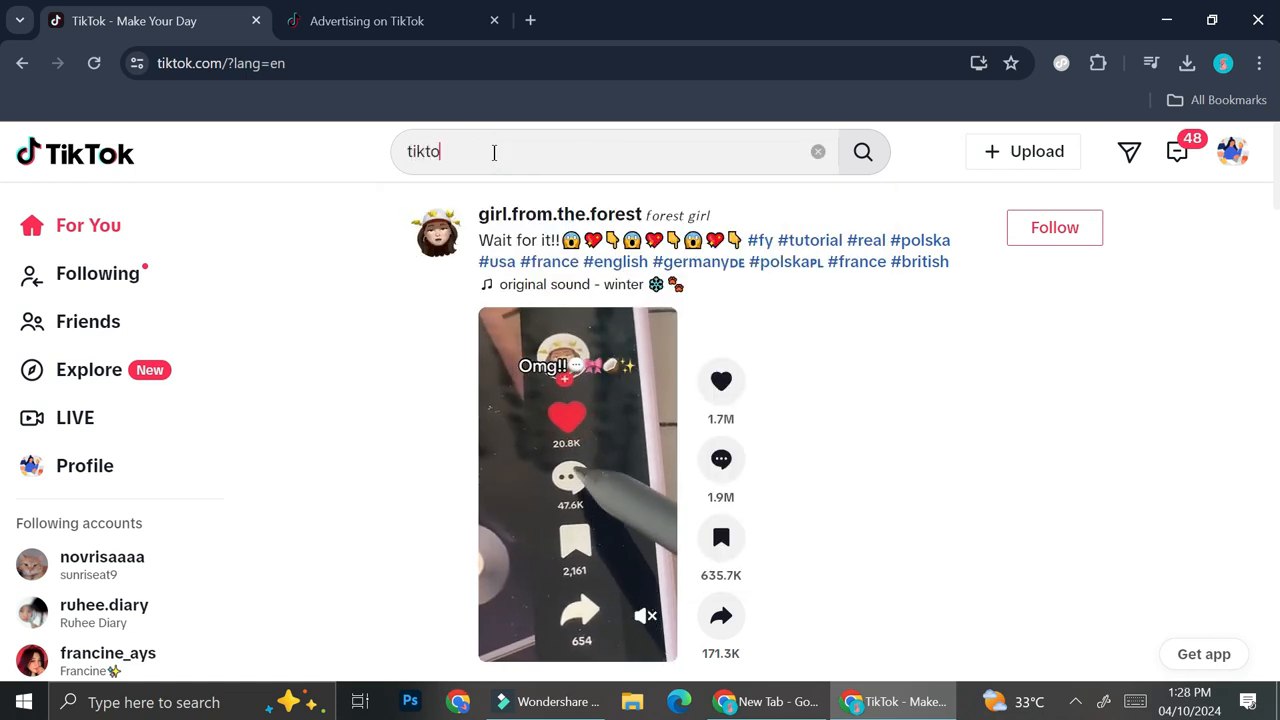
{"action": "type", "text": "k find"}
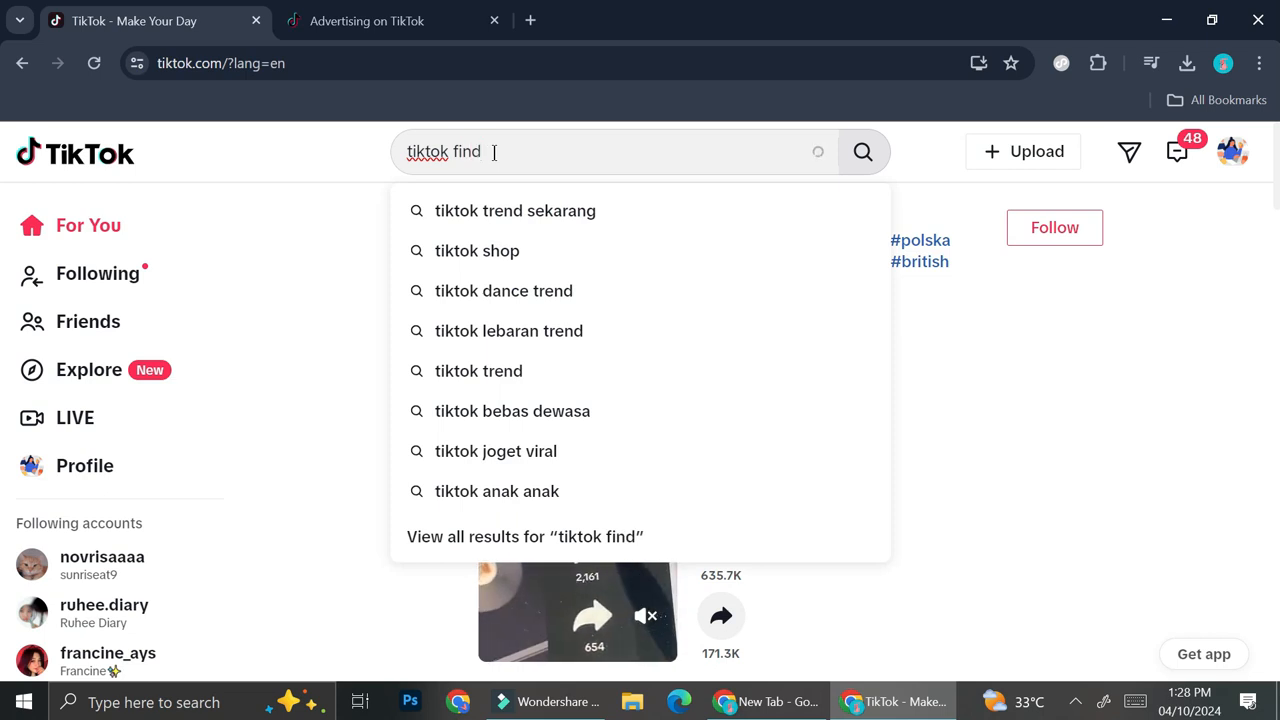
{"action": "key", "text": "Return"}
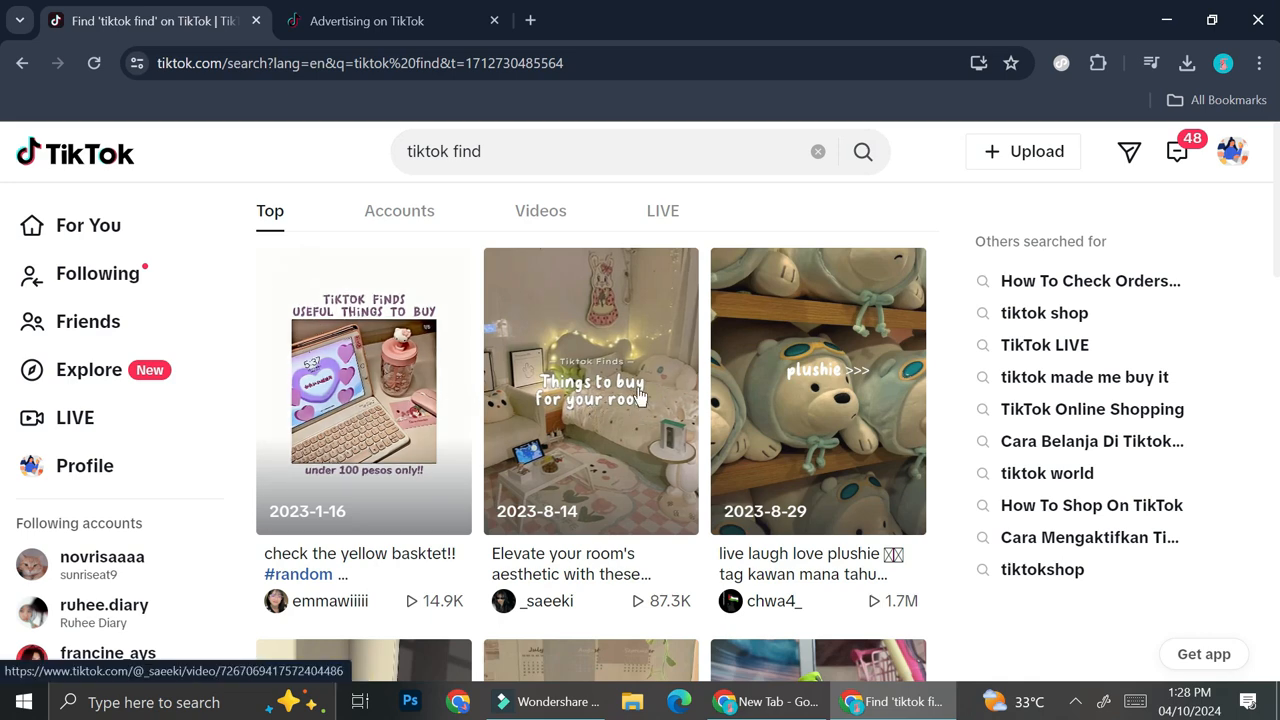
Open the "Things to buy for your room" video and look through its creator's profile and posted videos.
{"action": "left_click", "coordinate": [580, 392]}
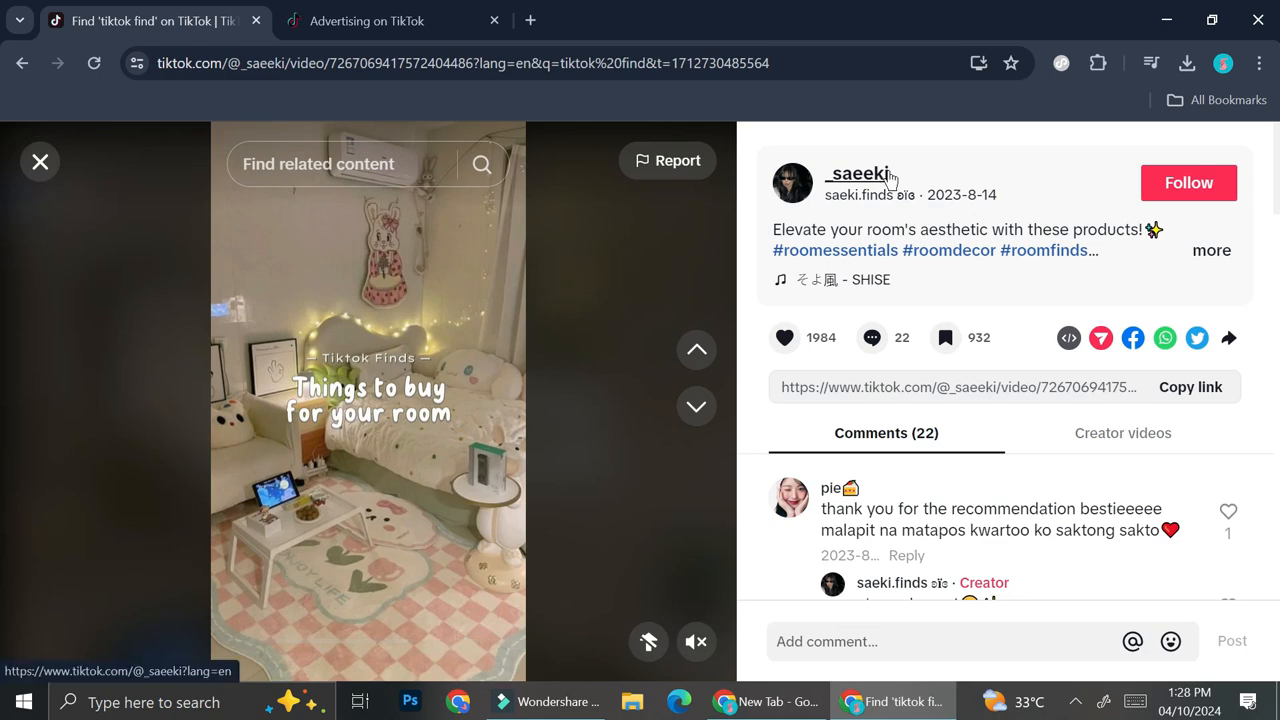
{"action": "left_click", "coordinate": [834, 182]}
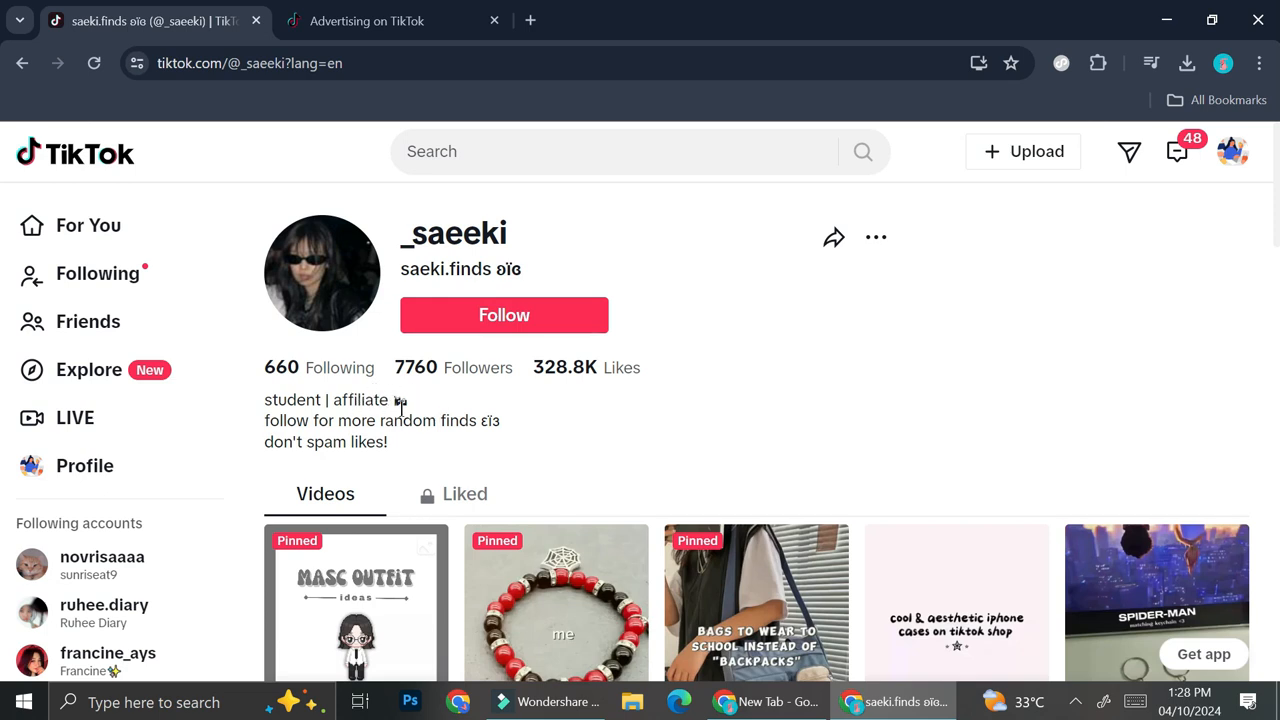
{"action": "scroll", "coordinate": [400, 404], "scroll_direction": "down", "scroll_amount": 3}
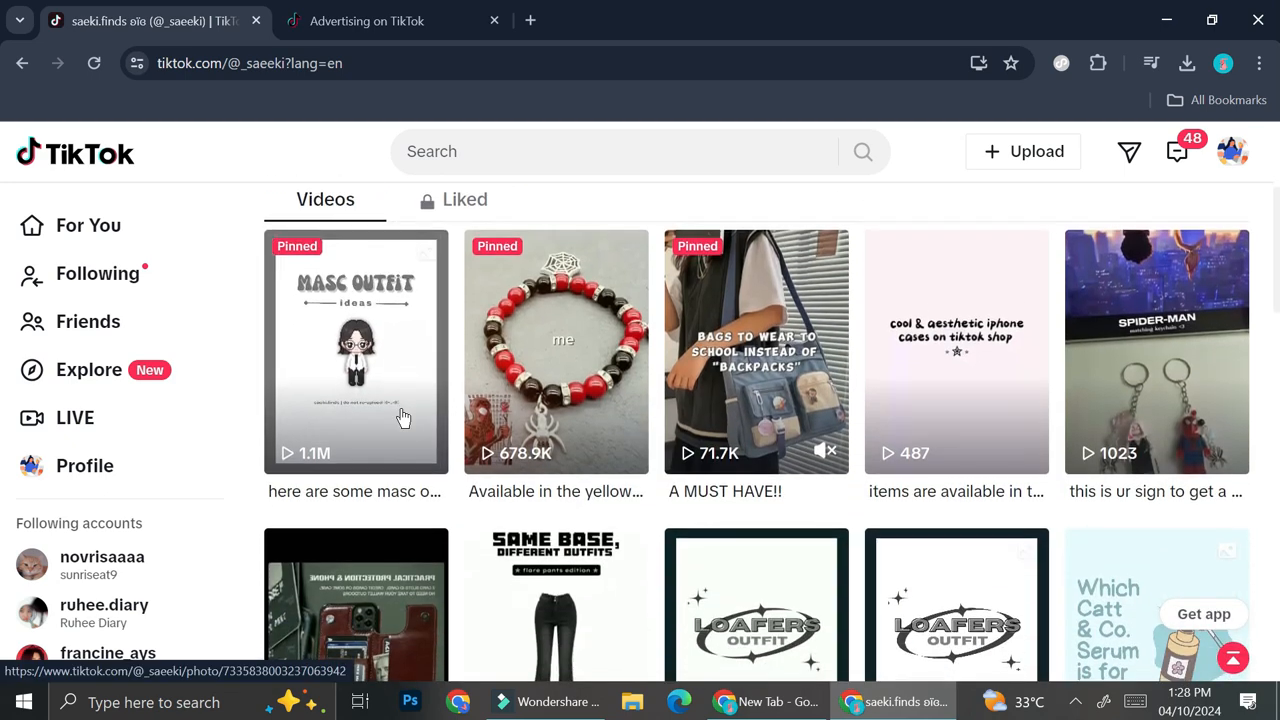
{"action": "scroll", "coordinate": [402, 417], "scroll_direction": "down", "scroll_amount": 3}
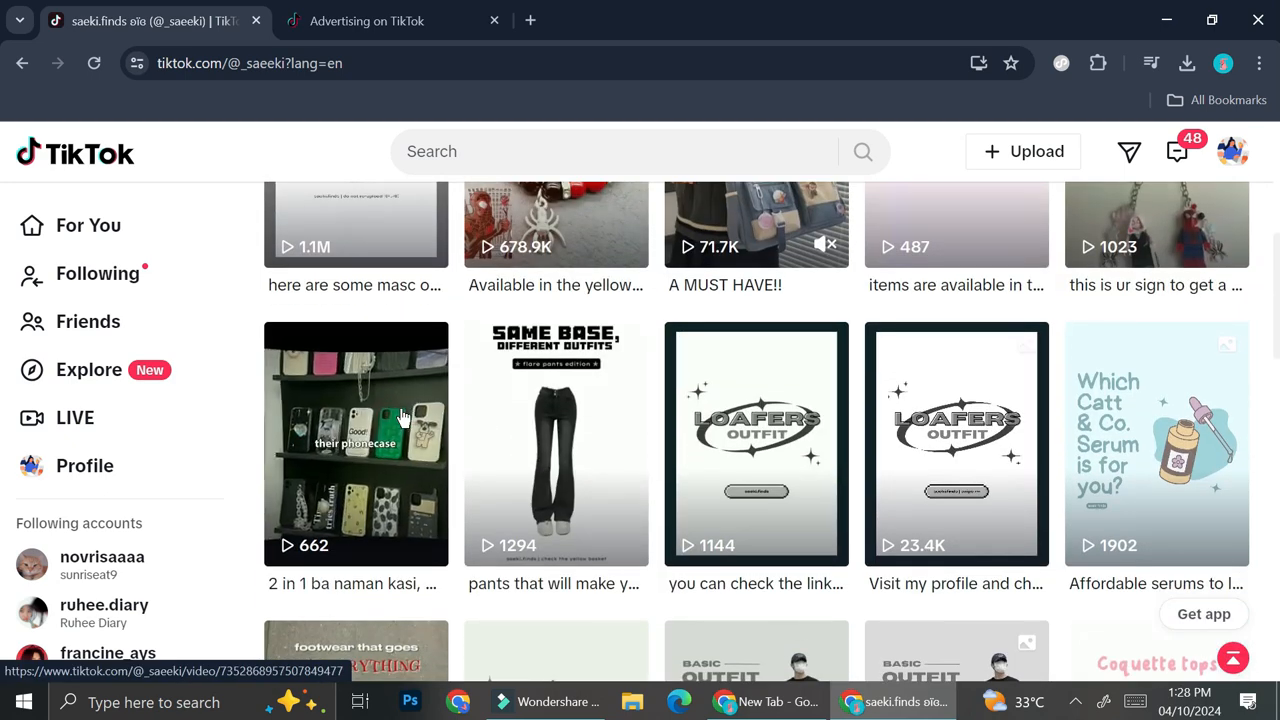
{"action": "scroll", "coordinate": [567, 450], "scroll_direction": "up", "scroll_amount": 5}
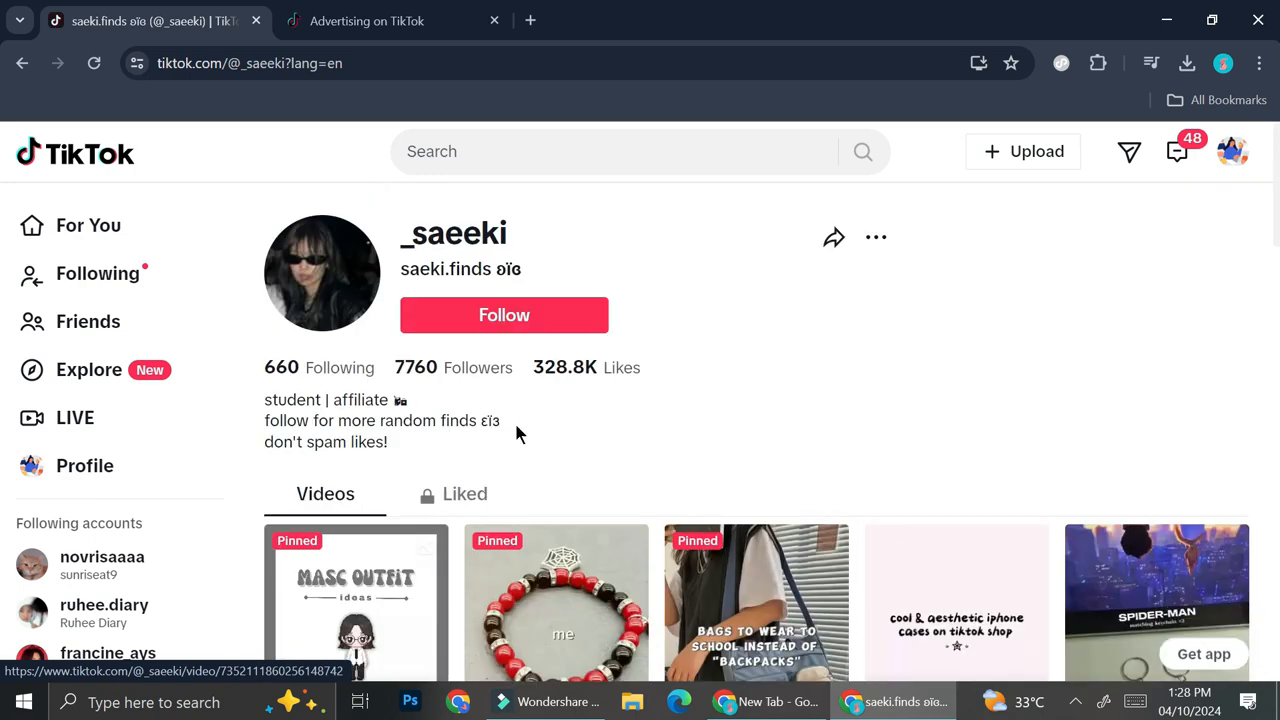
Return to the "tiktok find" results and browse the top videos and suggested accounts.
{"action": "left_click", "coordinate": [31, 74]}
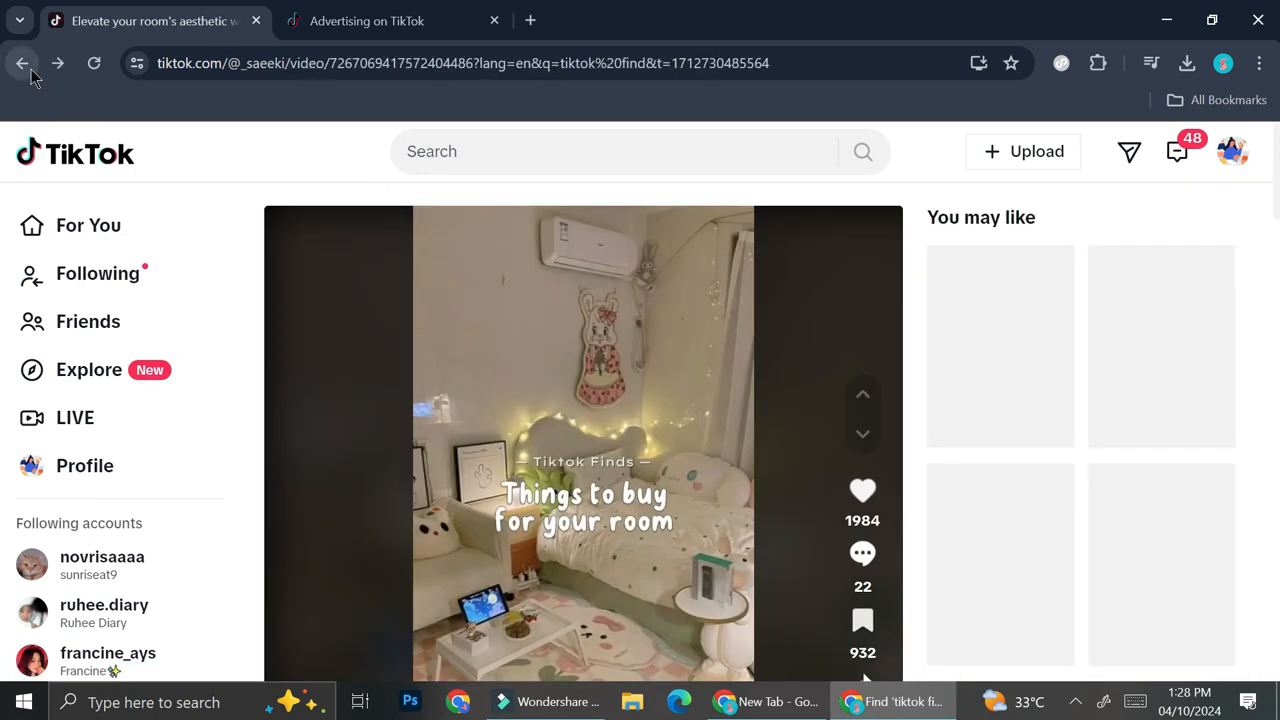
{"action": "left_click", "coordinate": [16, 66]}
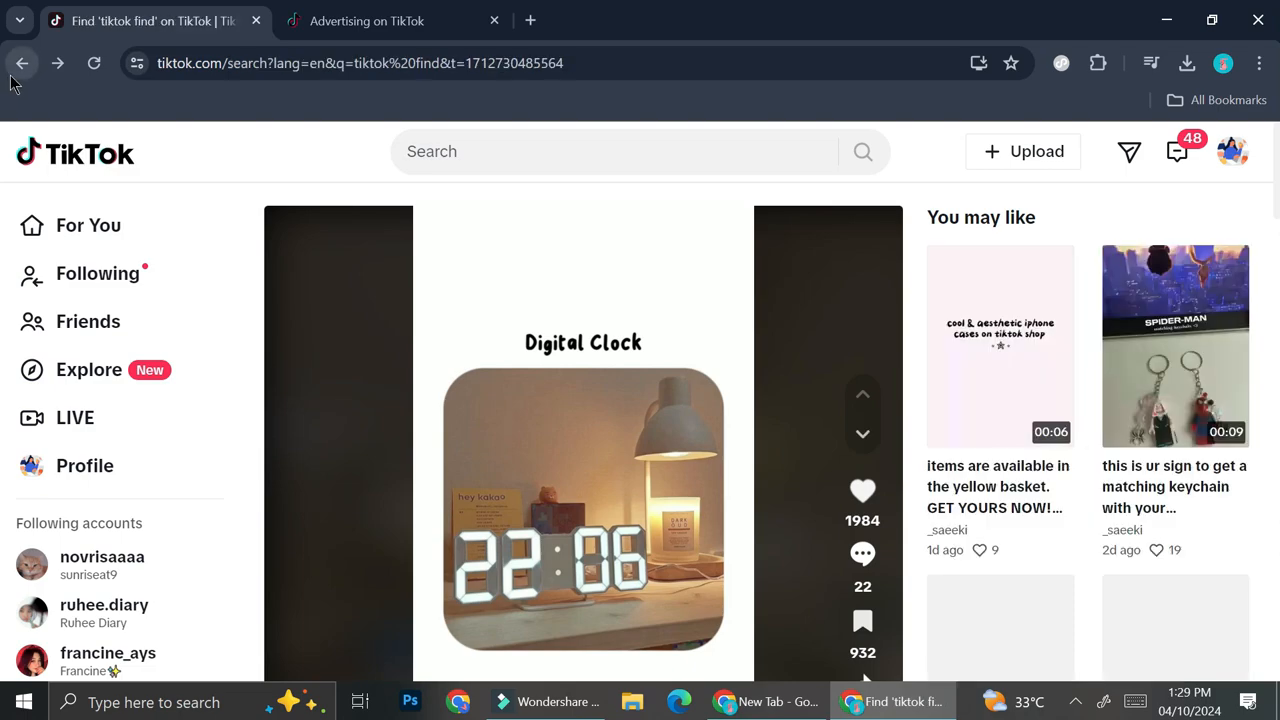
{"action": "scroll", "coordinate": [446, 378], "scroll_direction": "down", "scroll_amount": 8}
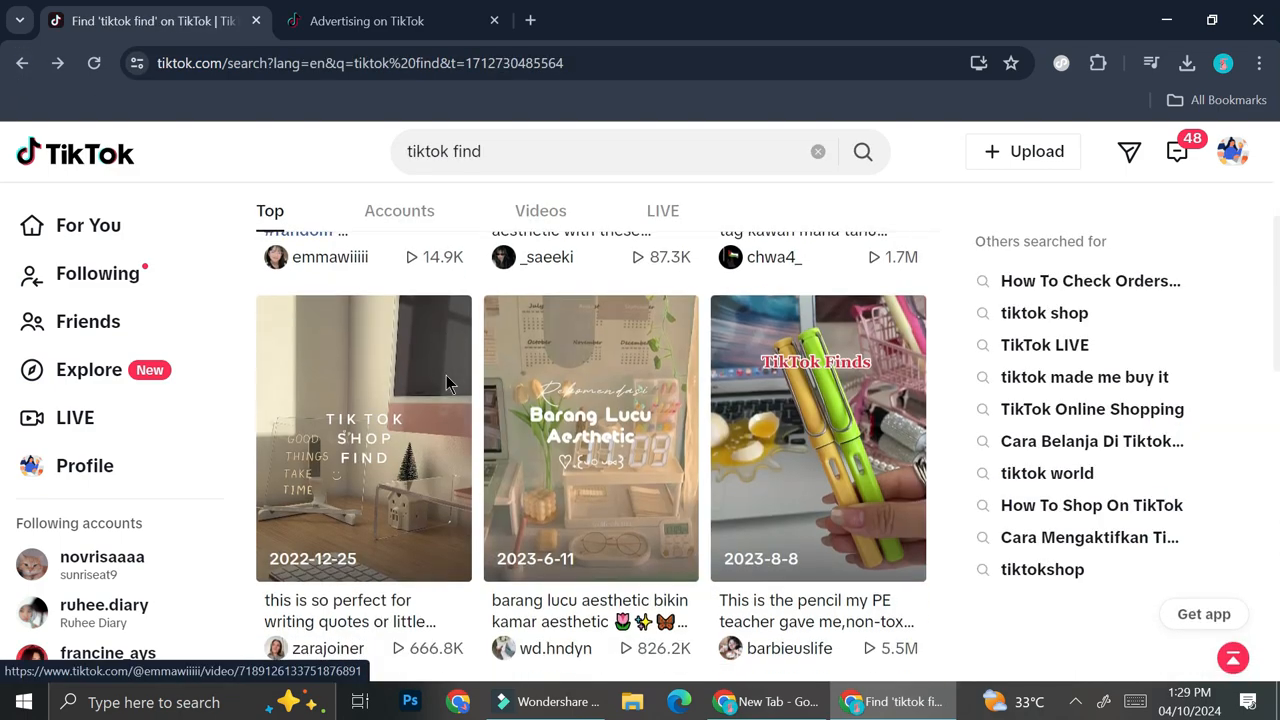
{"action": "scroll", "coordinate": [613, 467], "scroll_direction": "down", "scroll_amount": 5}
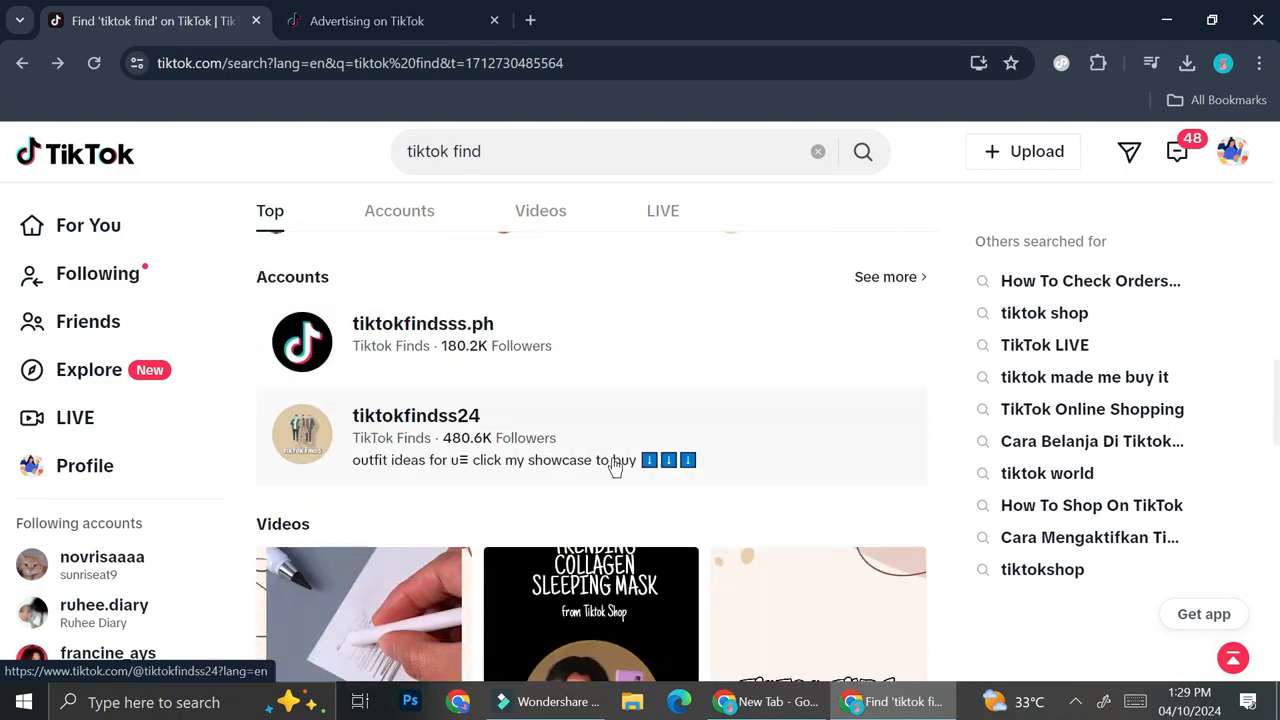
{"action": "scroll", "coordinate": [613, 467], "scroll_direction": "down", "scroll_amount": 3}
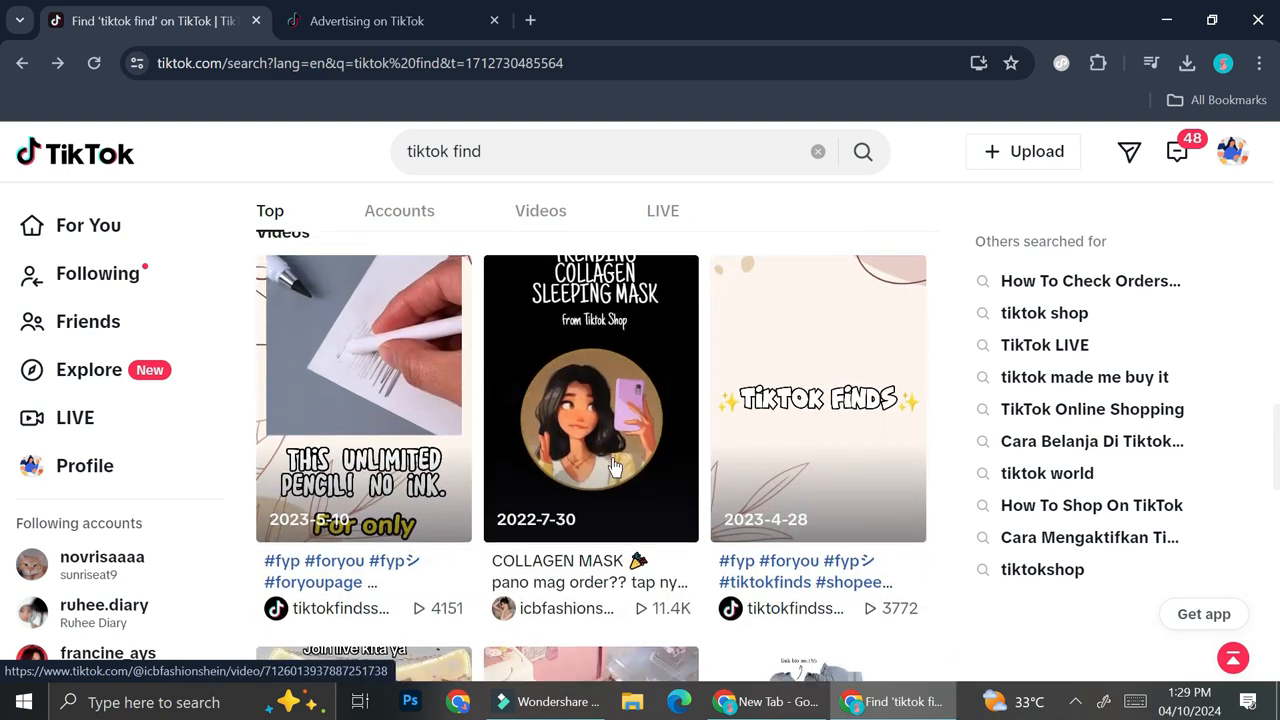
{"action": "scroll", "coordinate": [615, 467], "scroll_direction": "down", "scroll_amount": 3}
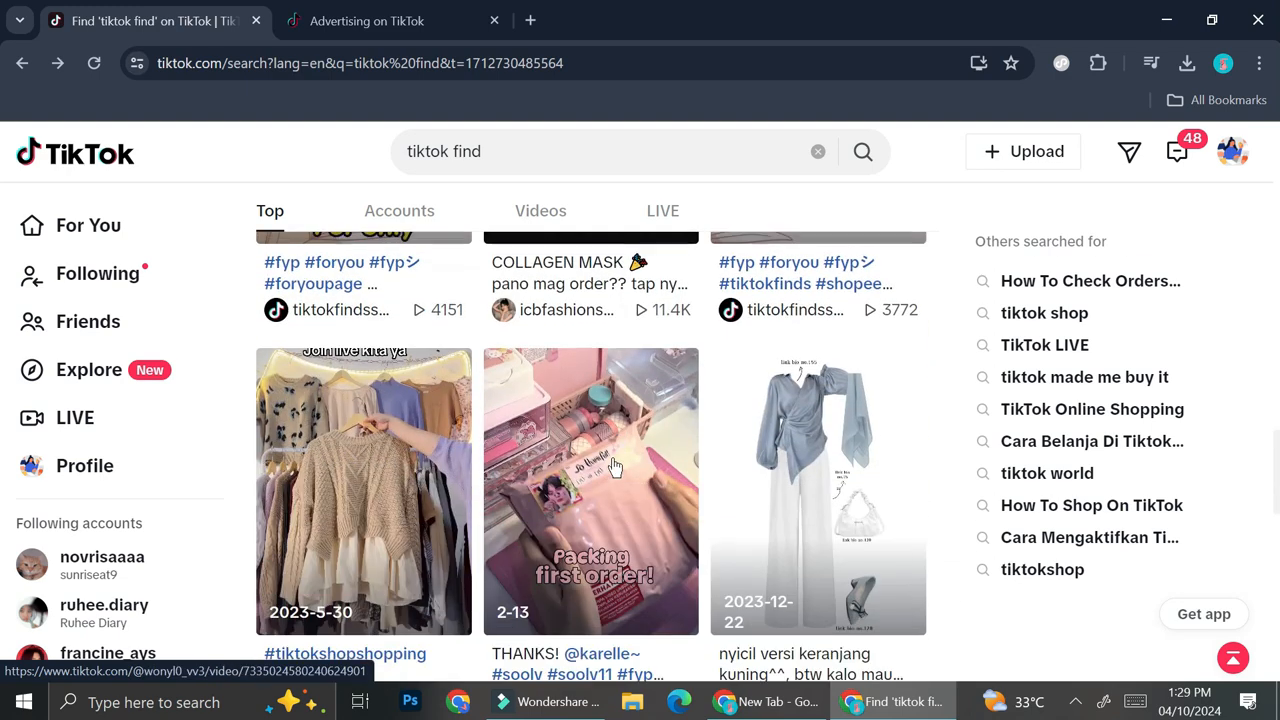
{"action": "scroll", "coordinate": [615, 467], "scroll_direction": "down", "scroll_amount": 1}
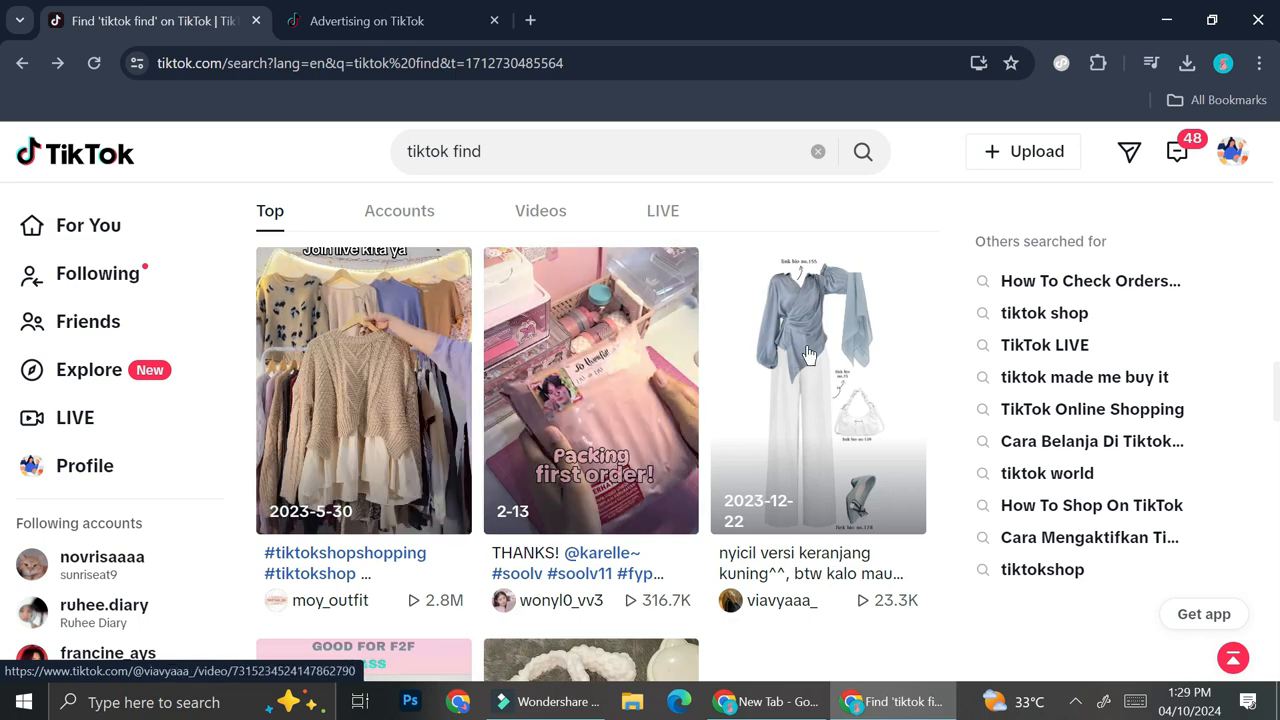
View the blue blouse and white trousers outfit video, close it, and browse more product videos in the results.
{"action": "left_click", "coordinate": [833, 371]}
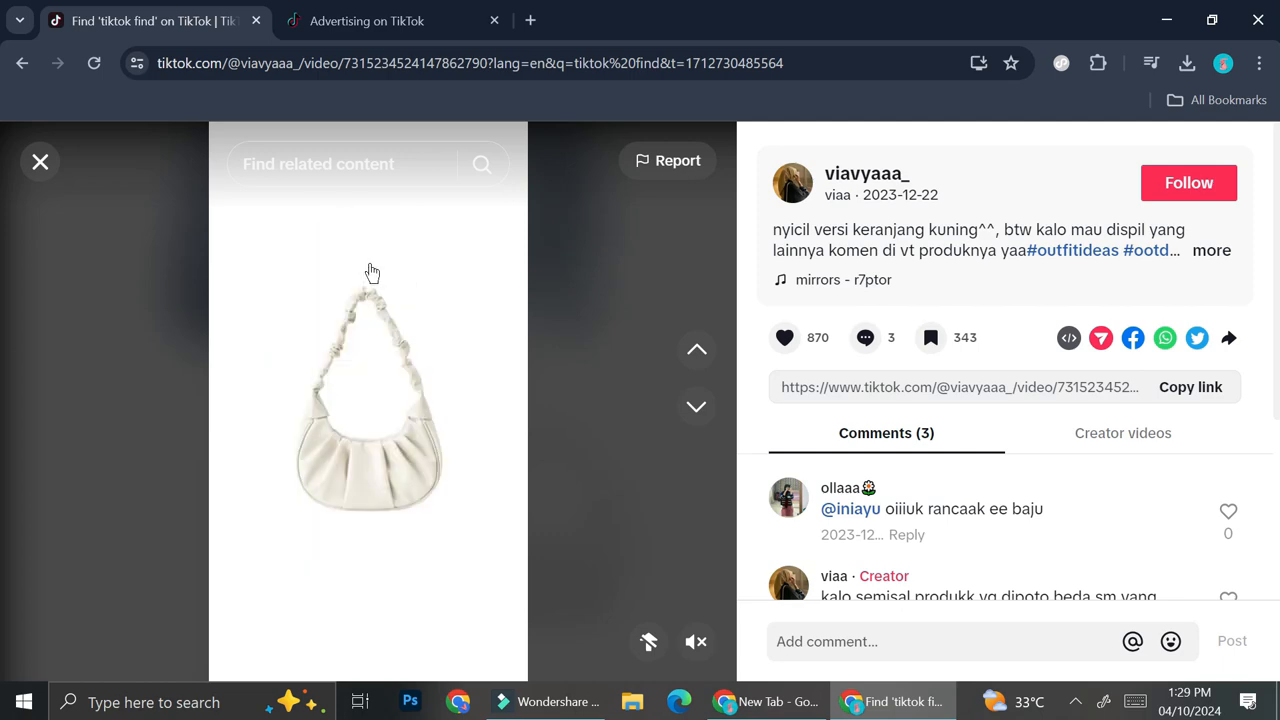
{"action": "left_click", "coordinate": [40, 162]}
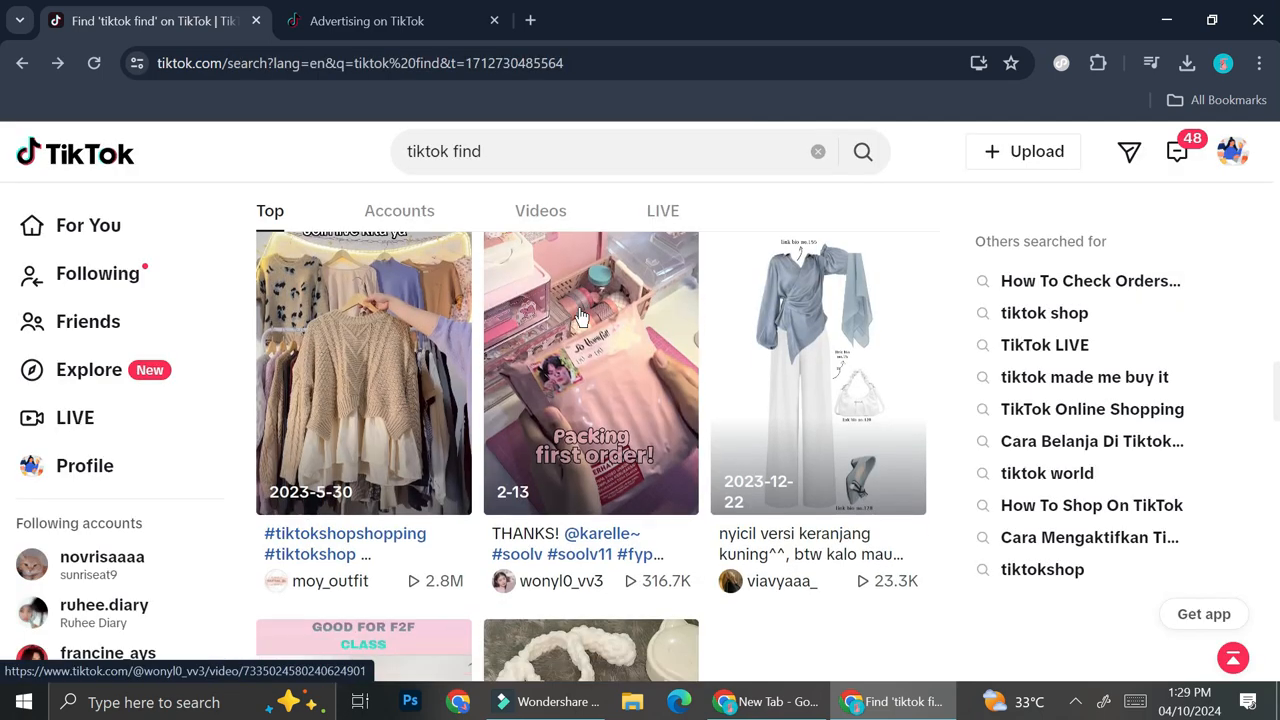
{"action": "scroll", "coordinate": [580, 316], "scroll_direction": "down", "scroll_amount": 1}
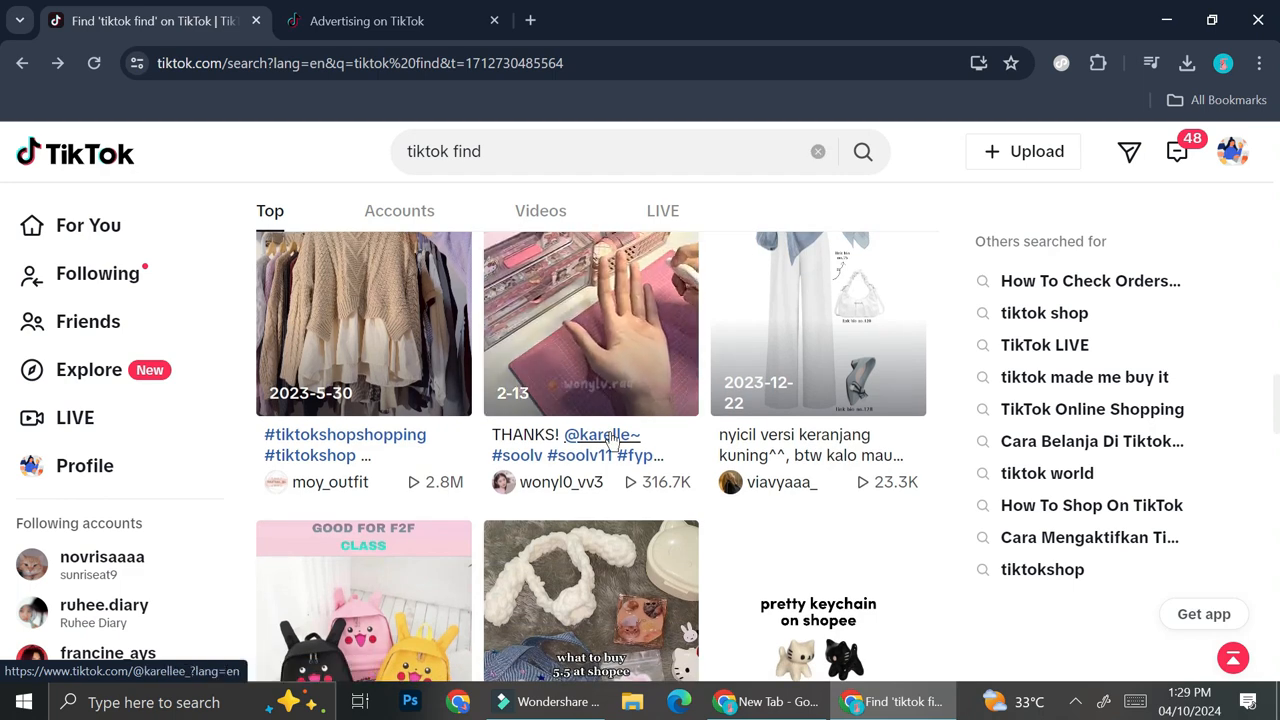
{"action": "scroll", "coordinate": [612, 437], "scroll_direction": "down", "scroll_amount": 2}
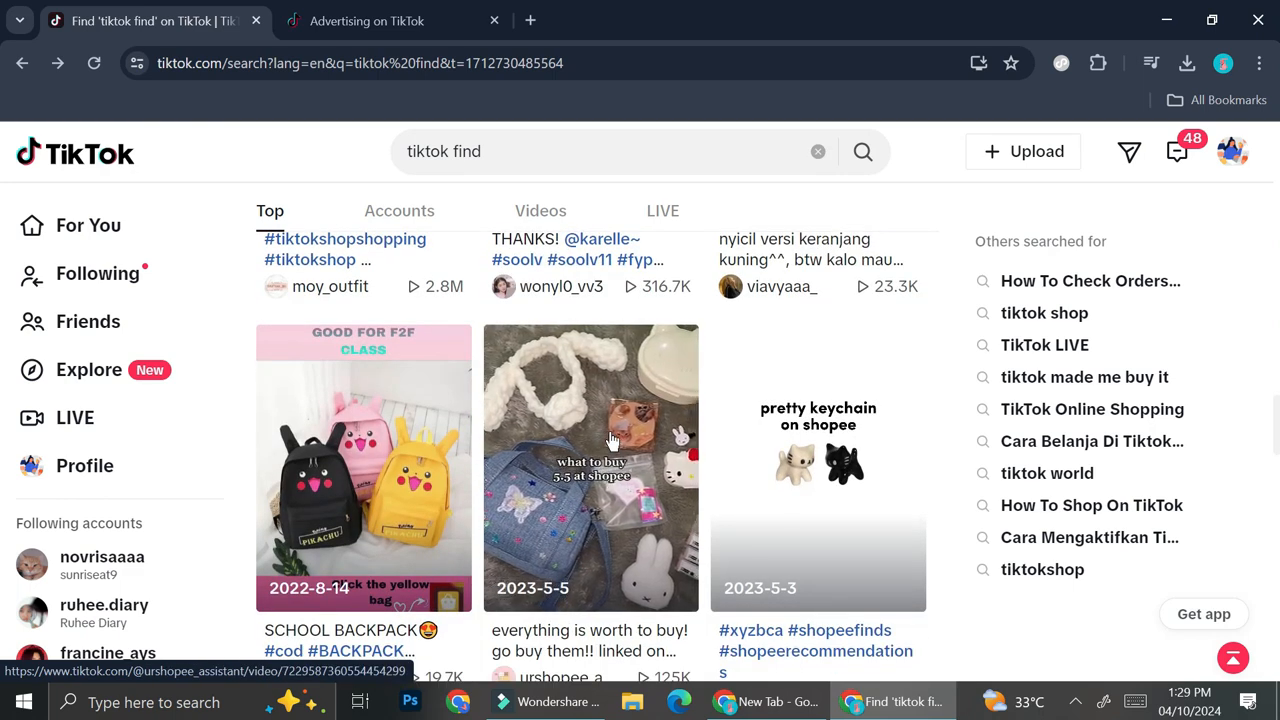
{"action": "scroll", "coordinate": [612, 437], "scroll_direction": "down", "scroll_amount": 5}
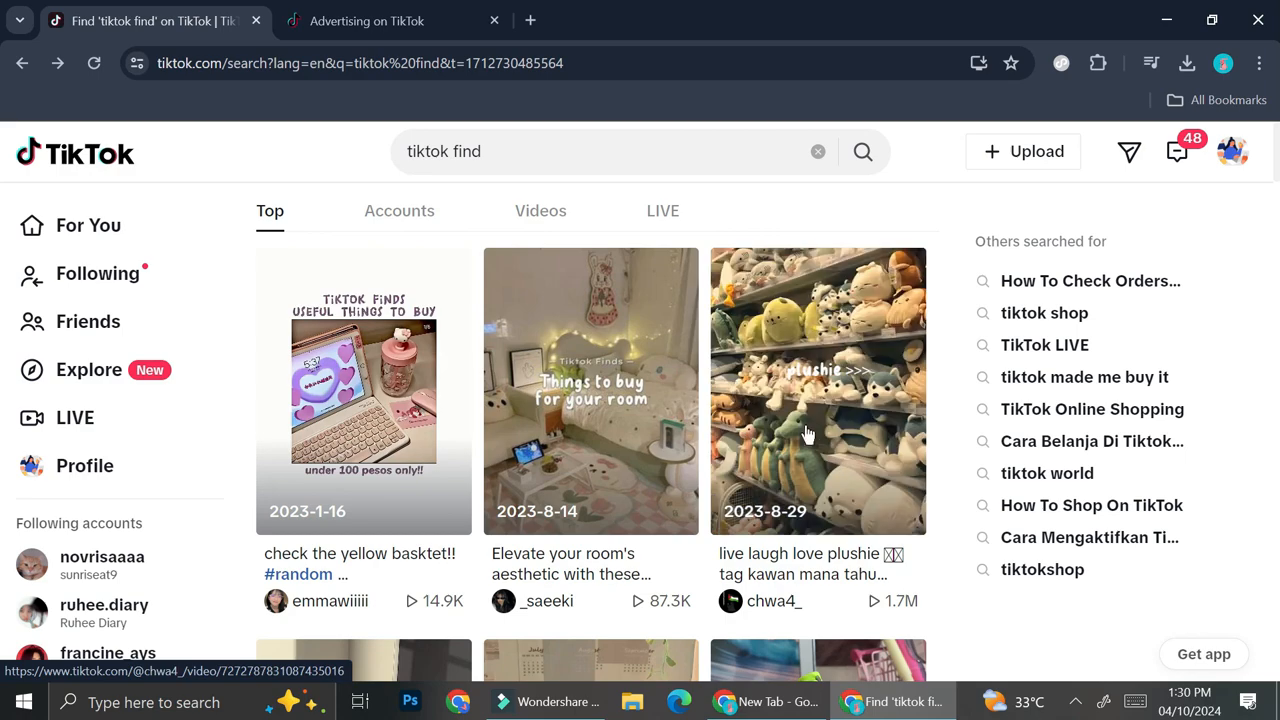
Open the plushie video, read through its comments, and close it.
{"action": "left_click", "coordinate": [816, 387]}
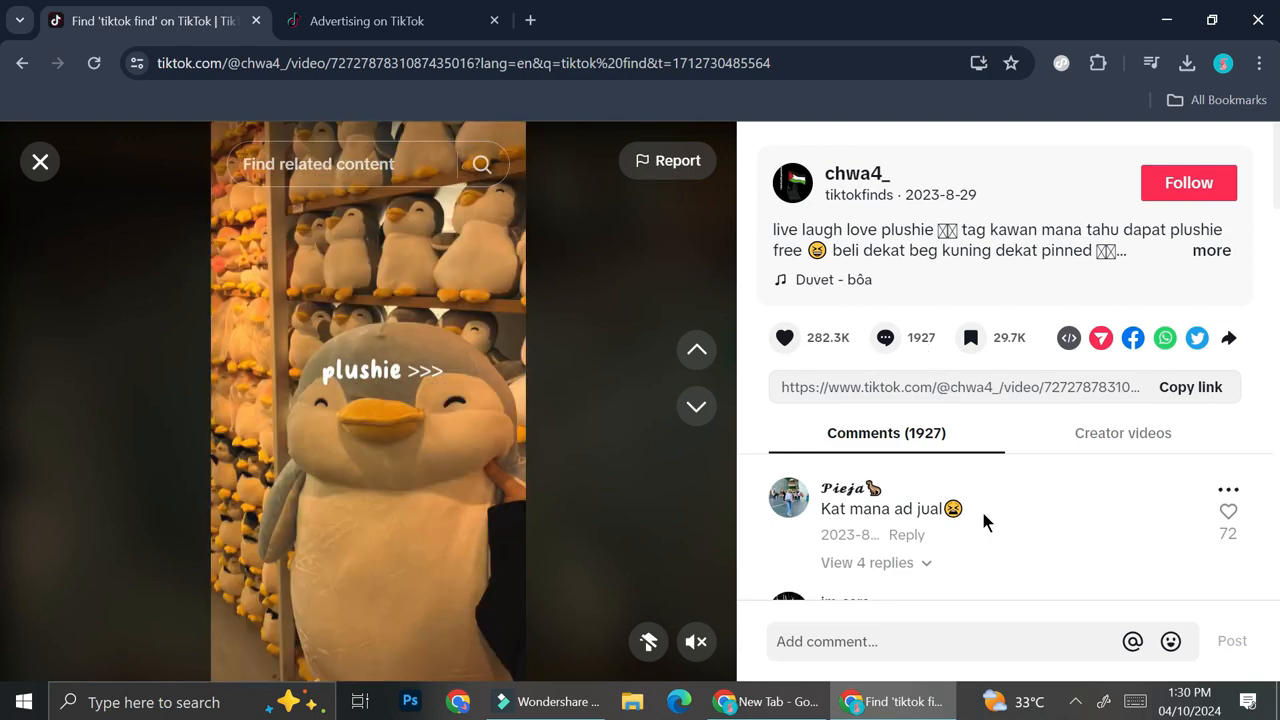
{"action": "scroll", "coordinate": [981, 508], "scroll_direction": "down", "scroll_amount": 3}
{"action": "scroll", "coordinate": [983, 515], "scroll_direction": "down", "scroll_amount": 5}
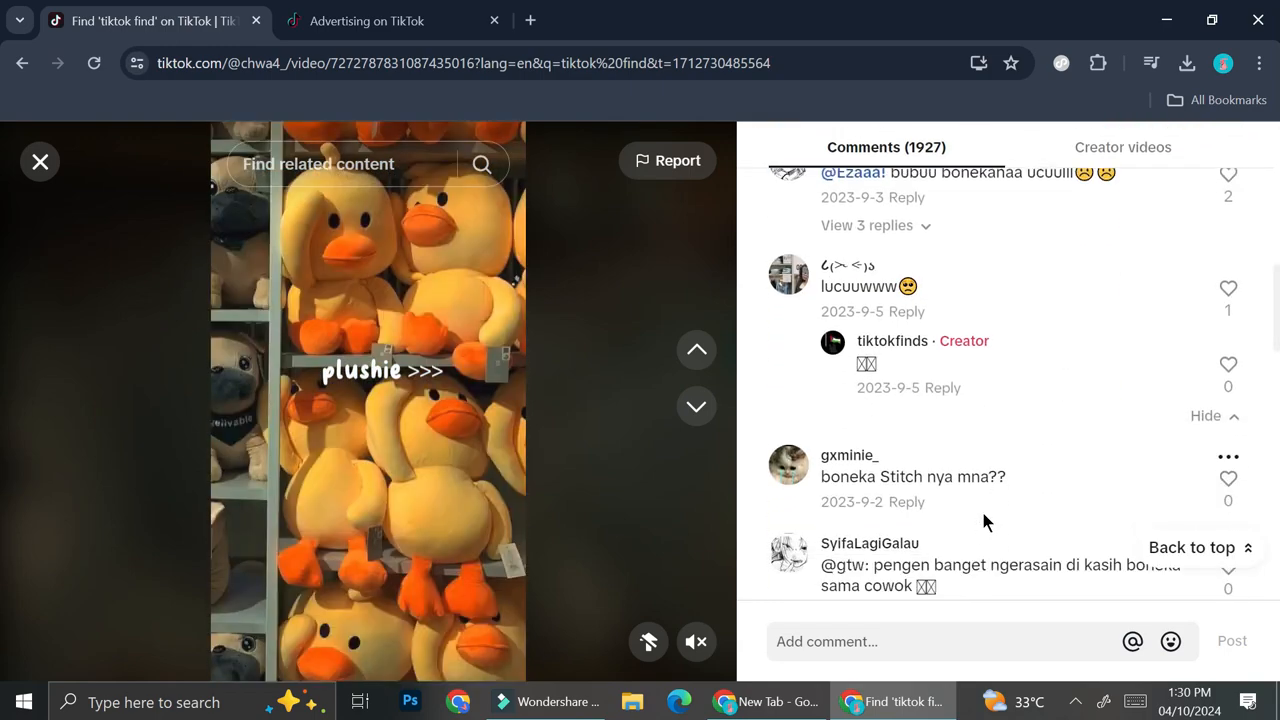
{"action": "scroll", "coordinate": [983, 515], "scroll_direction": "down", "scroll_amount": 2}
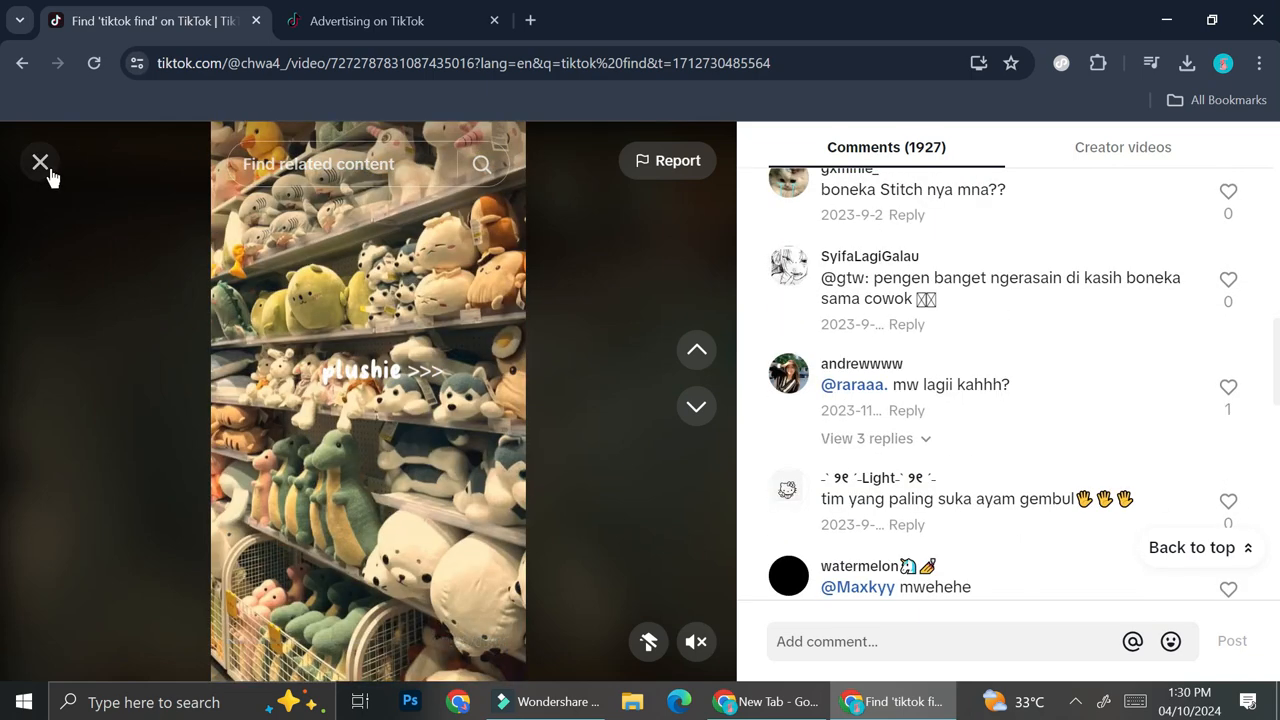
{"action": "left_click", "coordinate": [40, 162]}
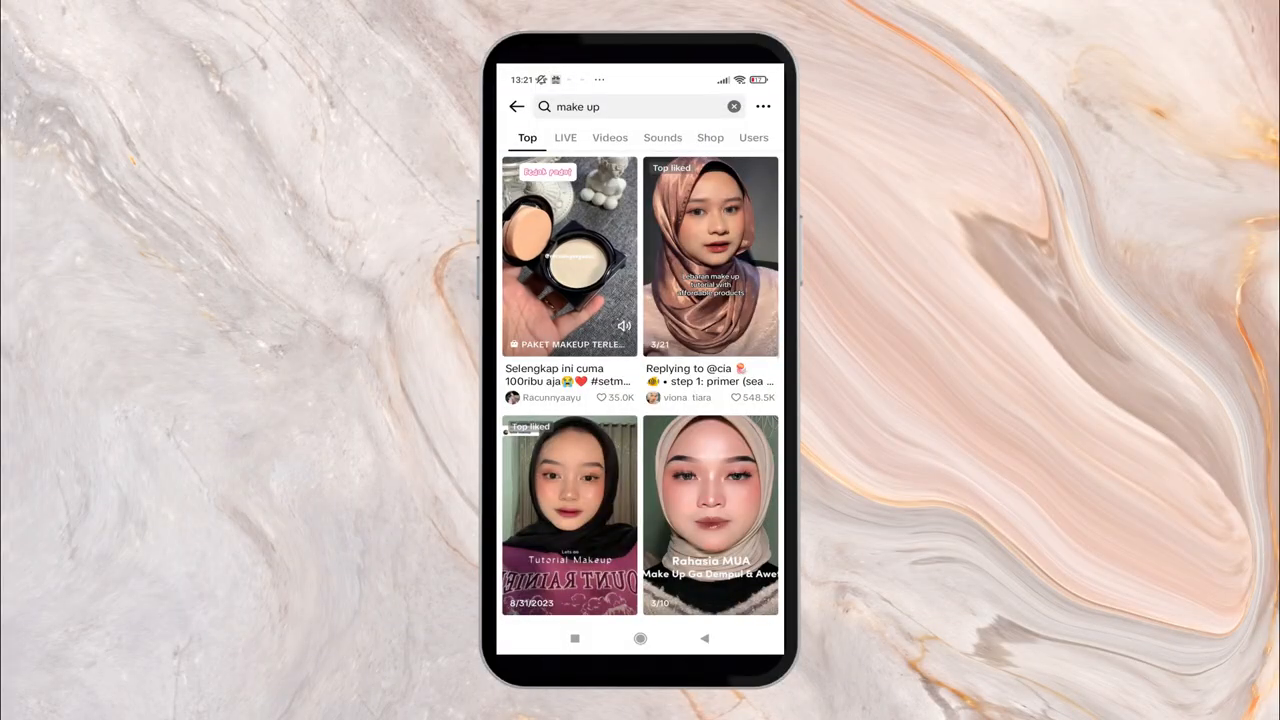
Browse the "make up" results in the TikTok mobile app and open the video tagged with the PAKET MAKEUP TERLENGKAP product.
{"action": "scroll", "coordinate": [640, 388], "scroll_direction": "up", "scroll_amount": 1}
{"action": "scroll", "coordinate": [640, 388], "scroll_direction": "down", "scroll_amount": 2}
{"action": "scroll", "coordinate": [640, 388], "scroll_direction": "down", "scroll_amount": 2}
{"action": "scroll", "coordinate": [640, 388], "scroll_direction": "up", "scroll_amount": 2}
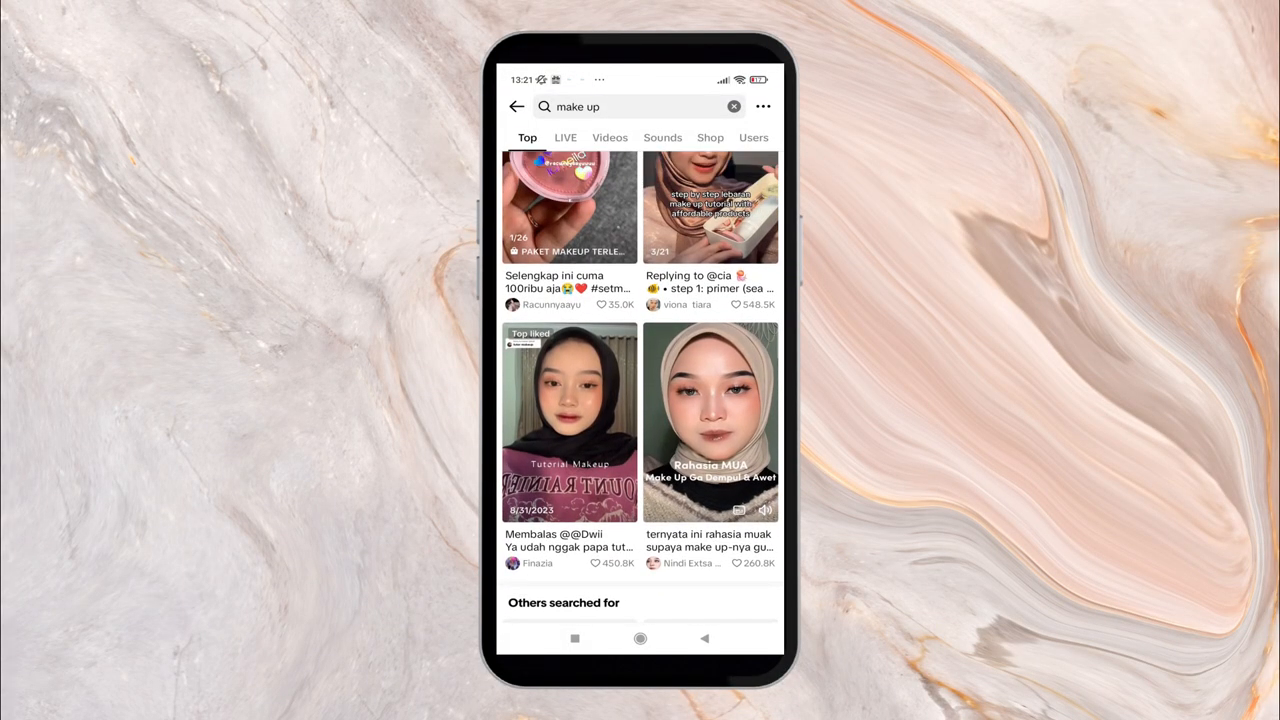
{"action": "scroll", "coordinate": [640, 388], "scroll_direction": "up", "scroll_amount": 1}
{"action": "left_click", "coordinate": [570, 248]}
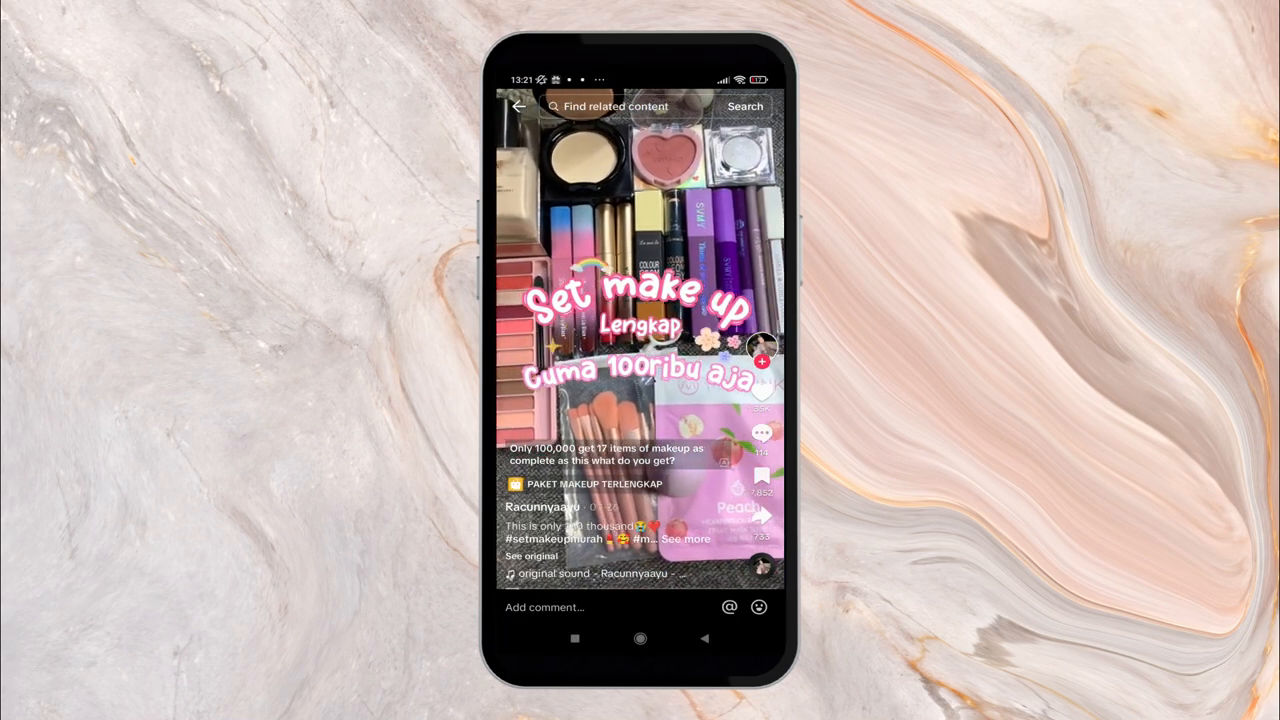
Open the PAKET MAKEUP TERLENGKAP product linked in the video and review its price, deals, shipping and return details.
{"action": "left_click", "coordinate": [594, 484]}
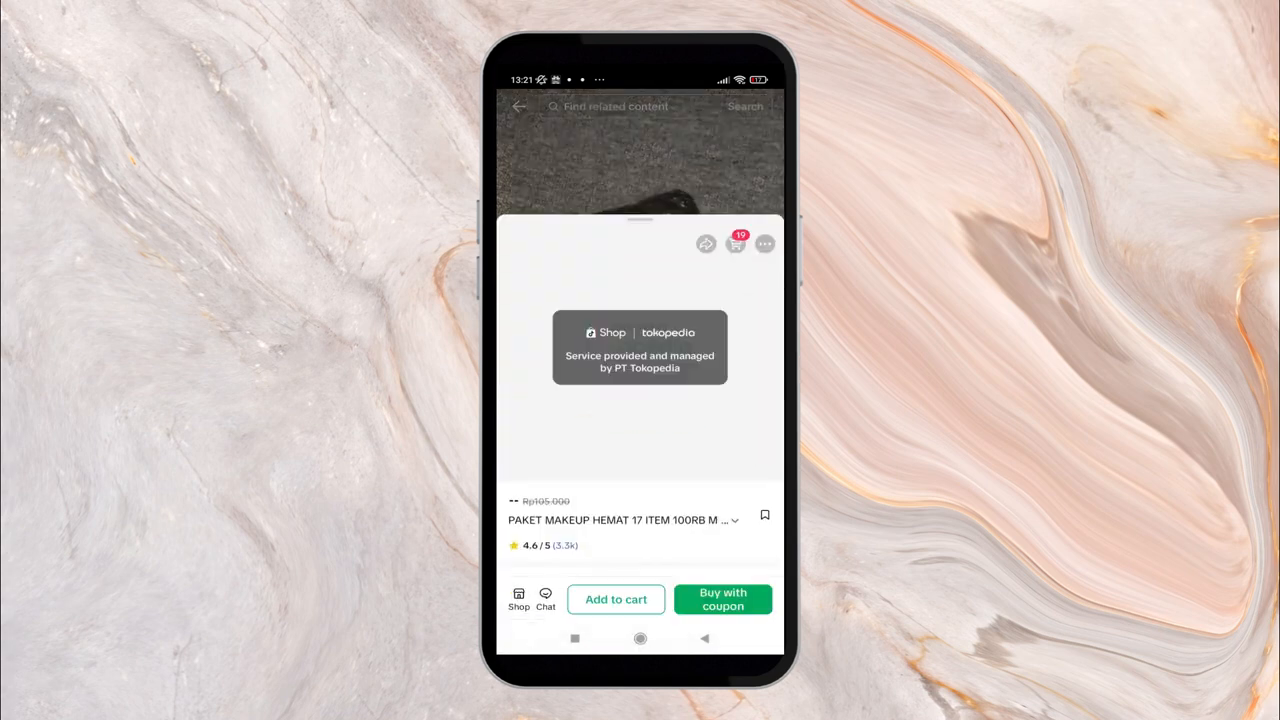
{"action": "scroll", "coordinate": [640, 350], "scroll_direction": "down", "scroll_amount": 5}
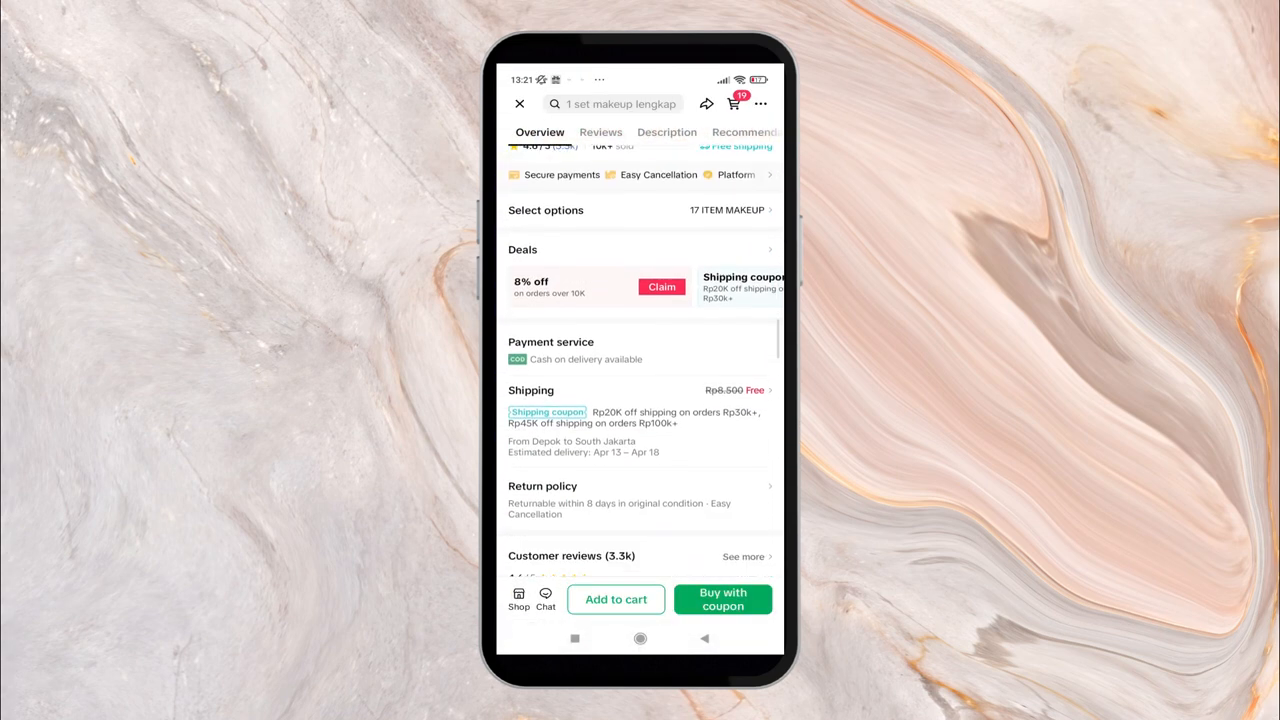
{"action": "scroll", "coordinate": [640, 350], "scroll_direction": "up", "scroll_amount": 5}
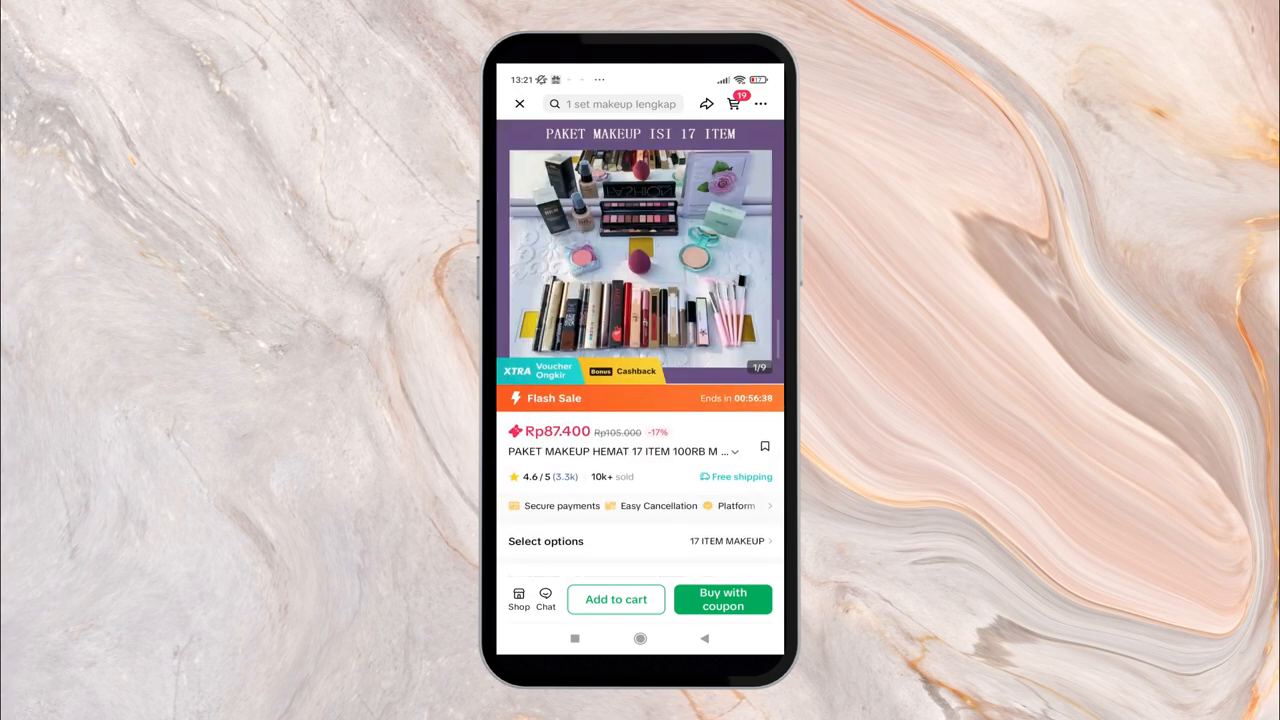
Add the 17 ITEM MAKEUP set in Sawo Matang to the cart and return to the "make up" search results.
{"action": "left_click", "coordinate": [616, 599]}
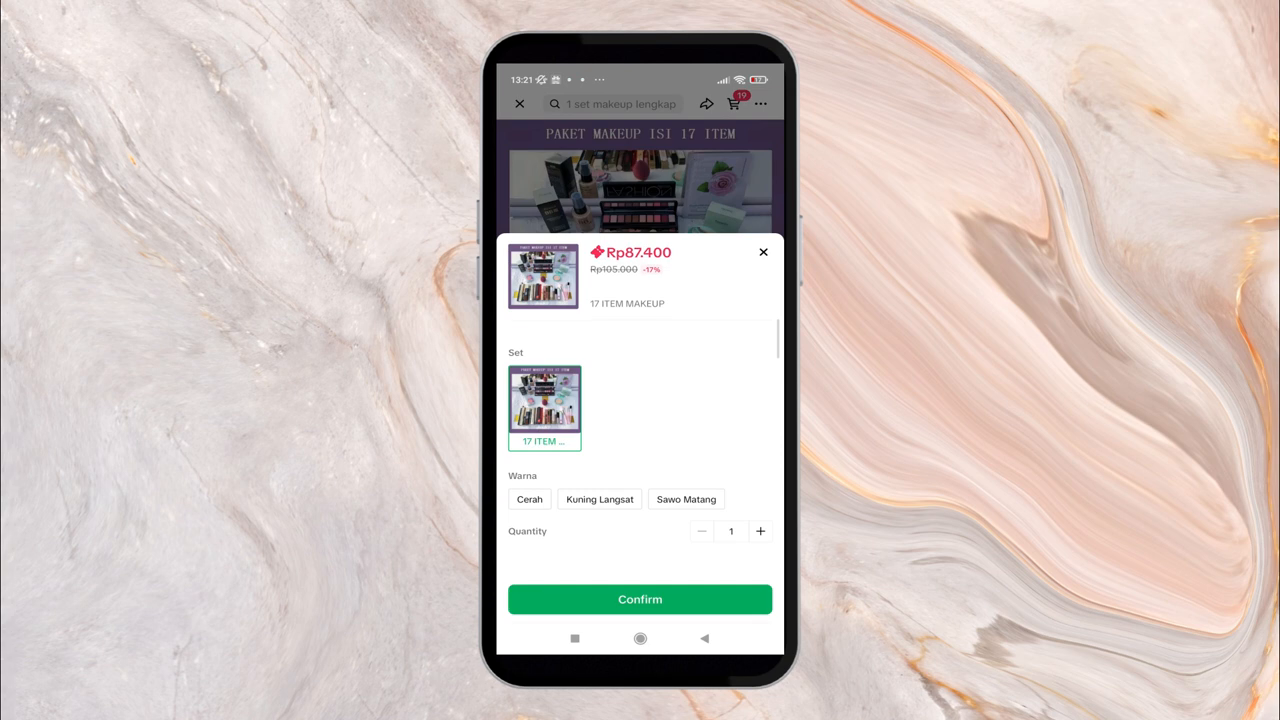
{"action": "left_click", "coordinate": [600, 499]}
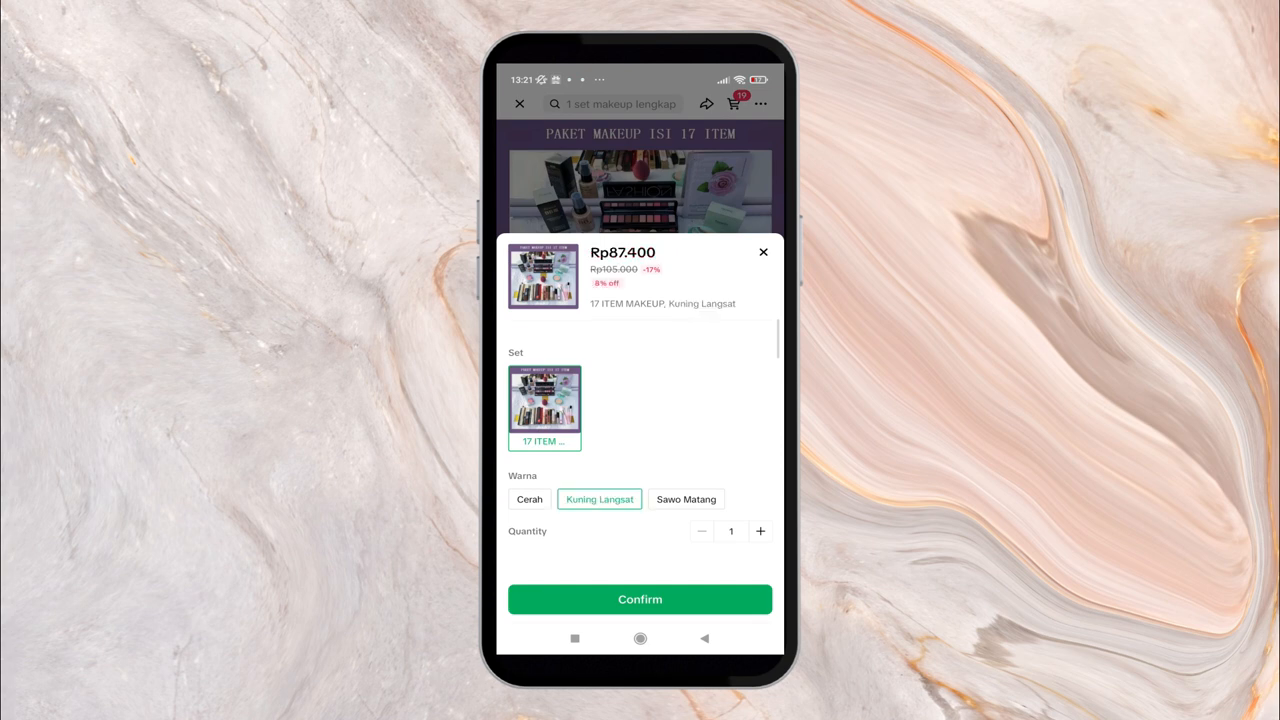
{"action": "left_click", "coordinate": [686, 499]}
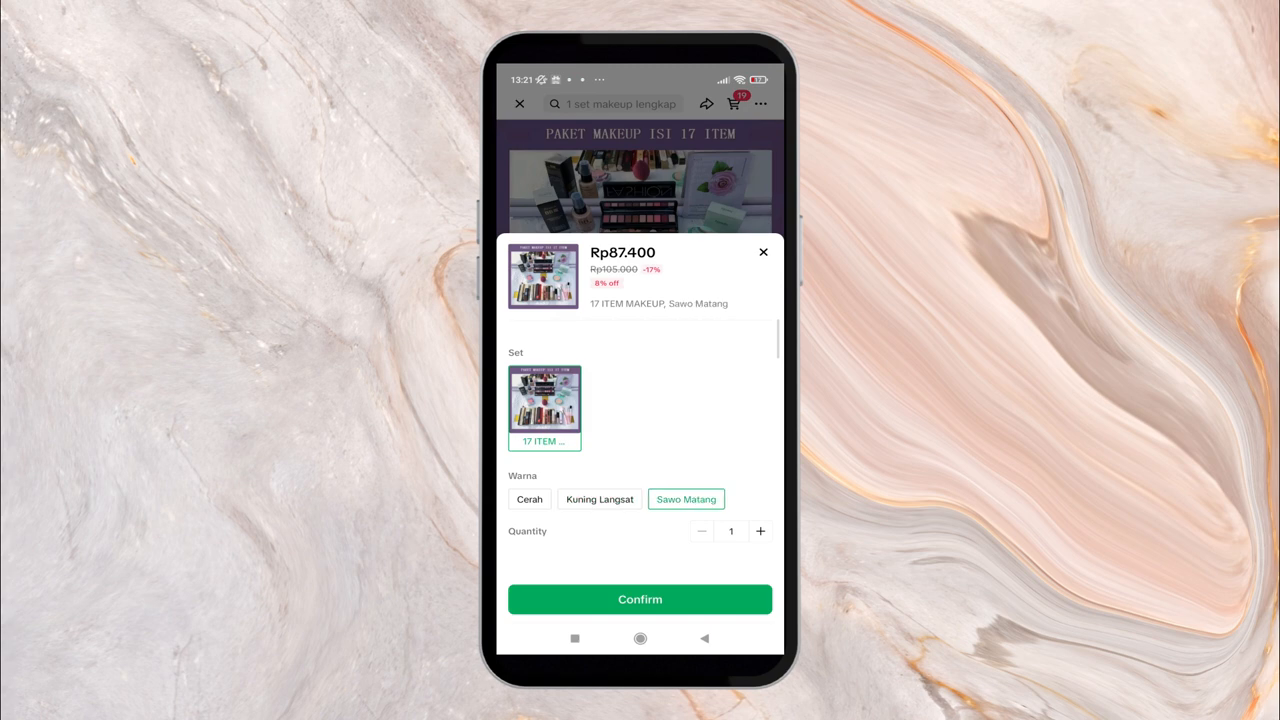
{"action": "left_click", "coordinate": [640, 599]}
{"action": "left_click", "coordinate": [704, 638]}
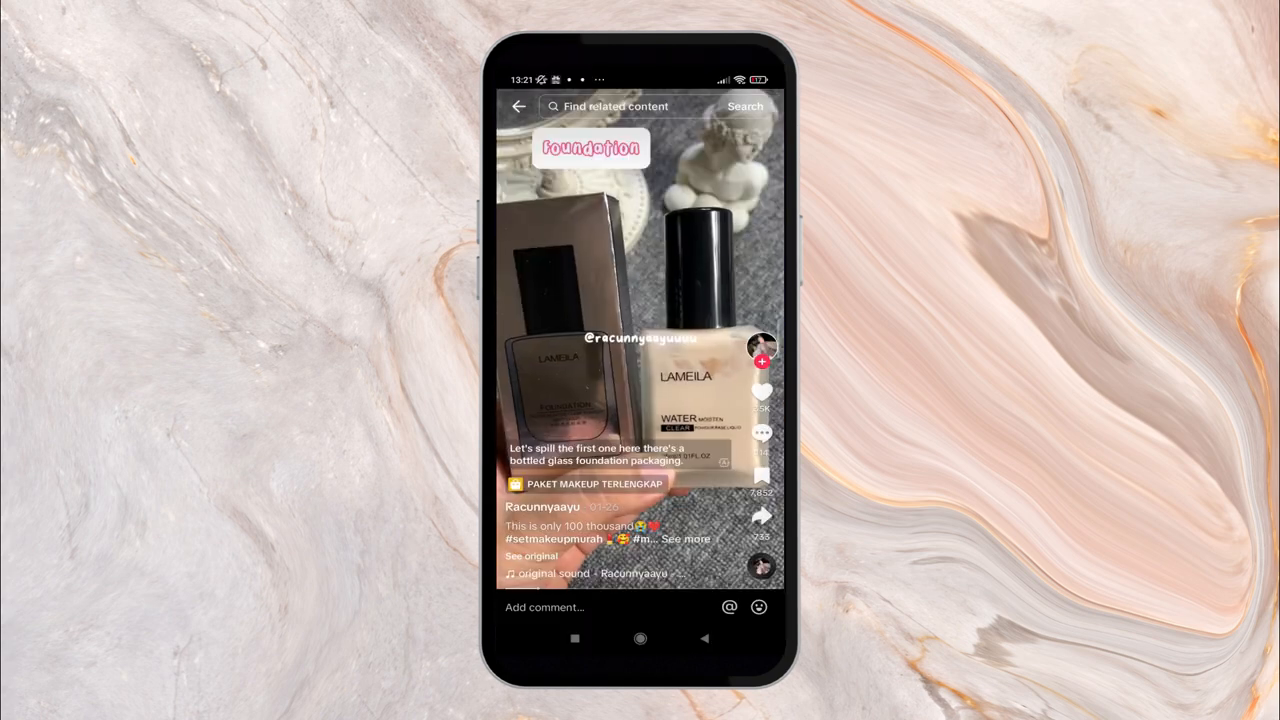
{"action": "left_click", "coordinate": [704, 638]}
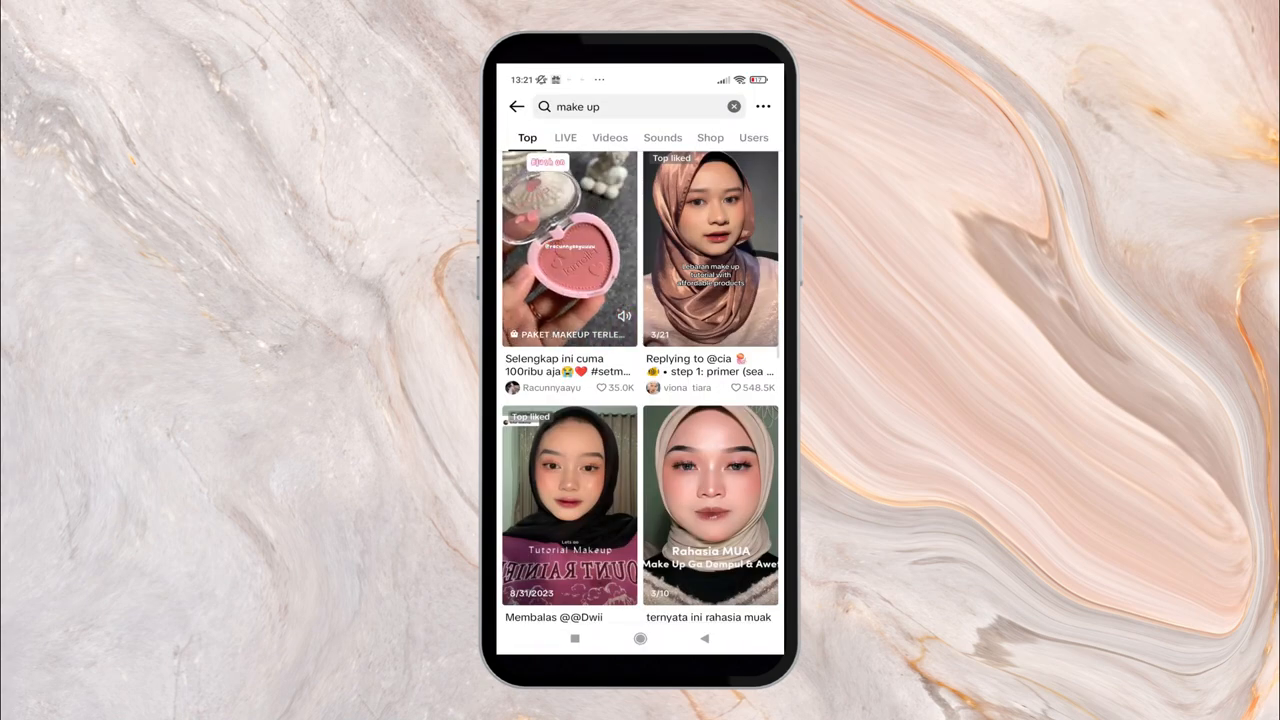
Leave the "make up" results, browse the "botol minum" results and open the sponsored Tyeso tumbler video.
{"action": "left_click", "coordinate": [704, 638]}
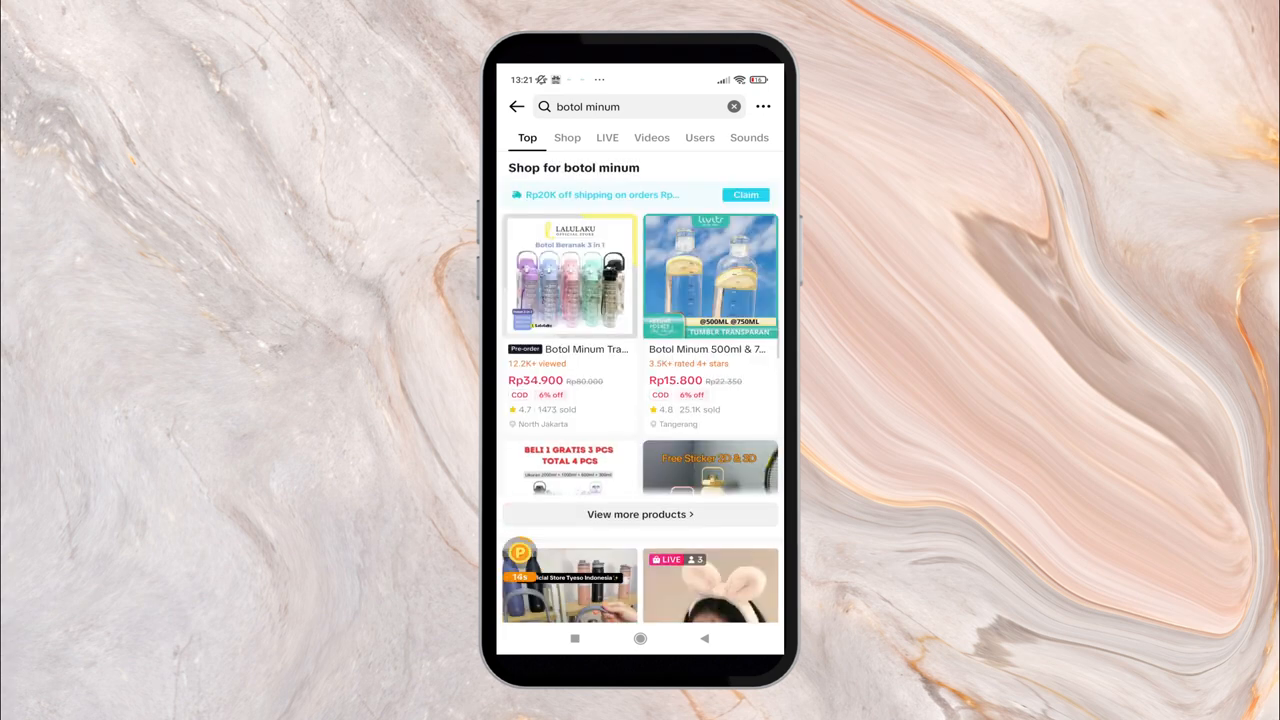
{"action": "scroll", "coordinate": [640, 387], "scroll_direction": "down", "scroll_amount": 5}
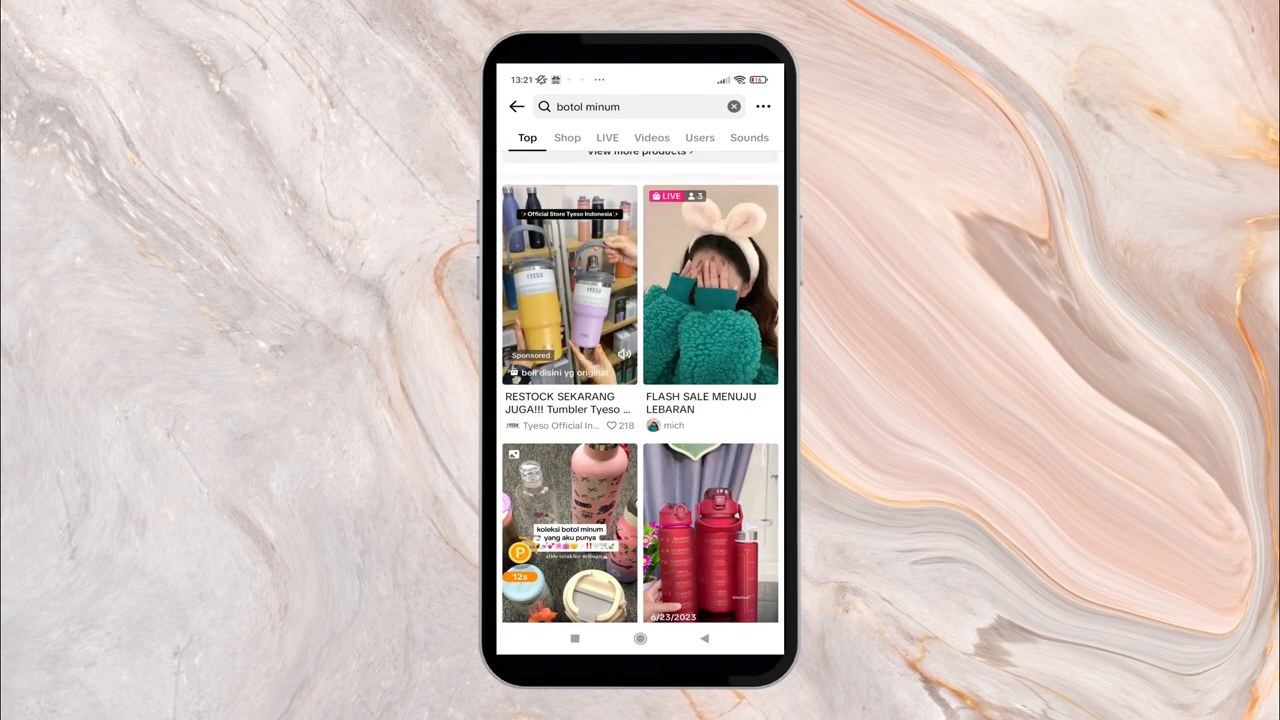
{"action": "scroll", "coordinate": [640, 387], "scroll_direction": "down", "scroll_amount": 1}
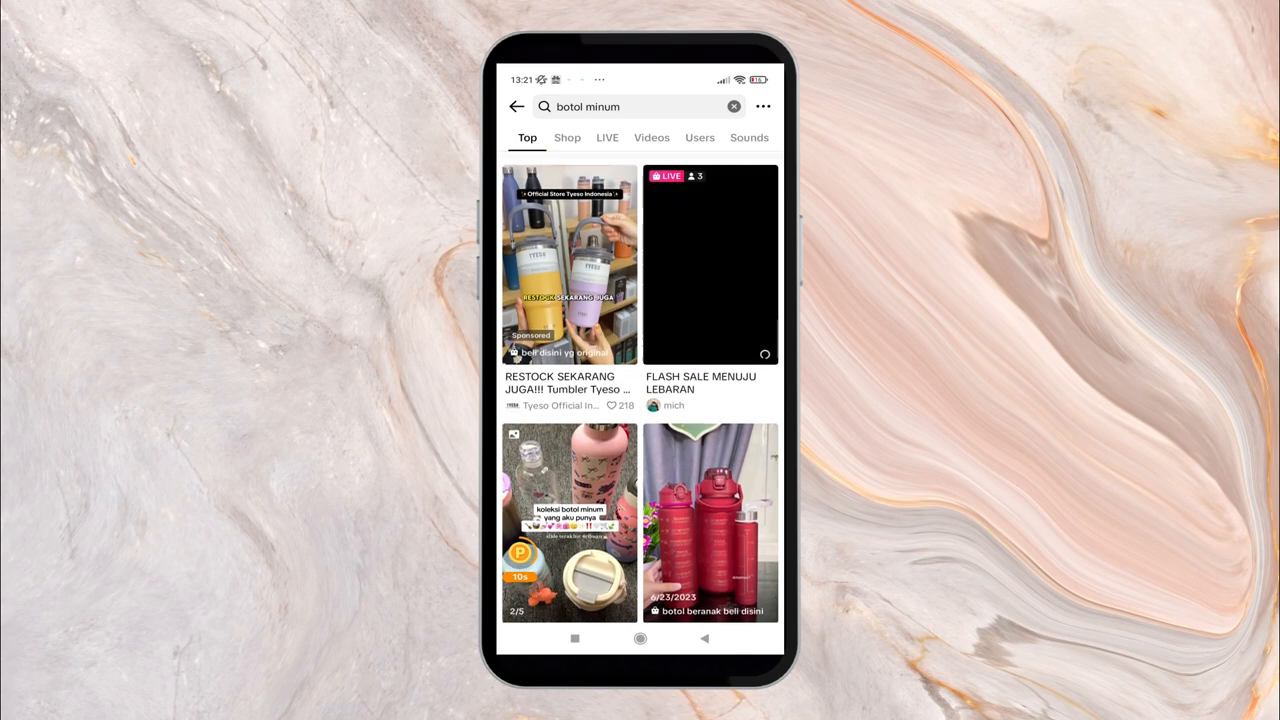
{"action": "left_click", "coordinate": [569, 245]}
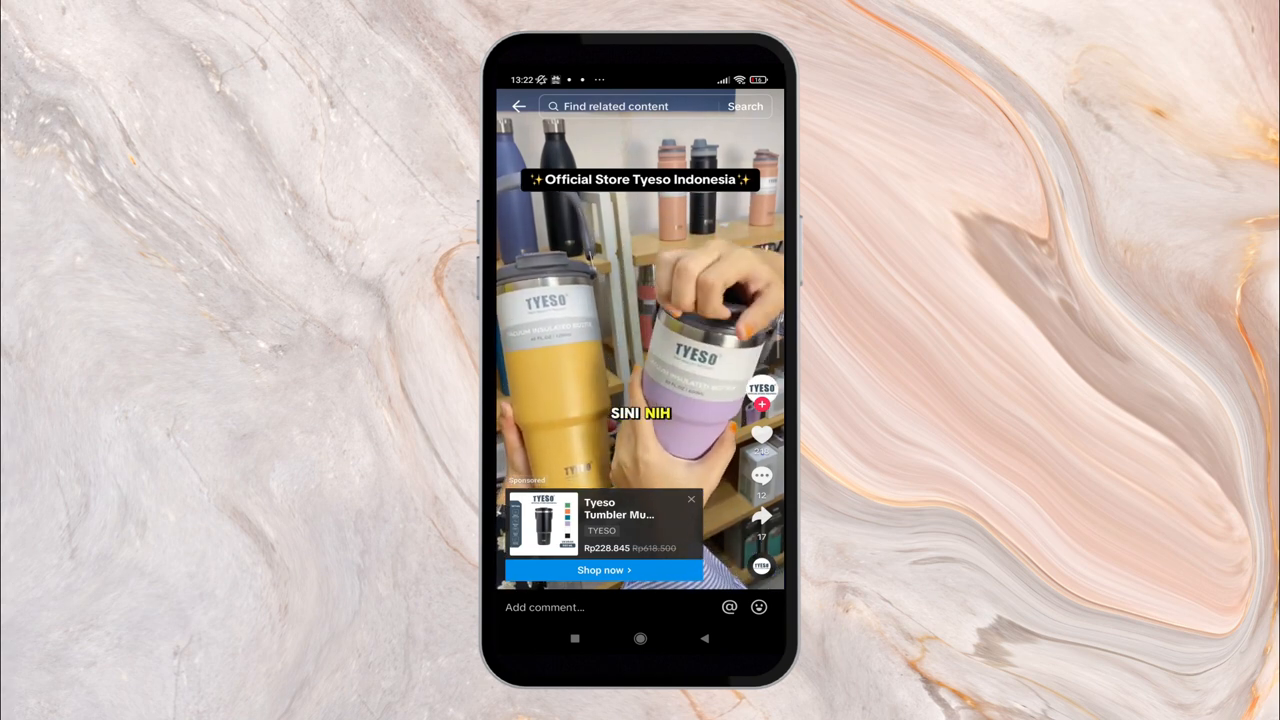
Open the Tyeso Tumbler Mug 900ml product linked in the video and review its deals, shipping, return policy and customer reviews.
{"action": "left_click", "coordinate": [604, 570]}
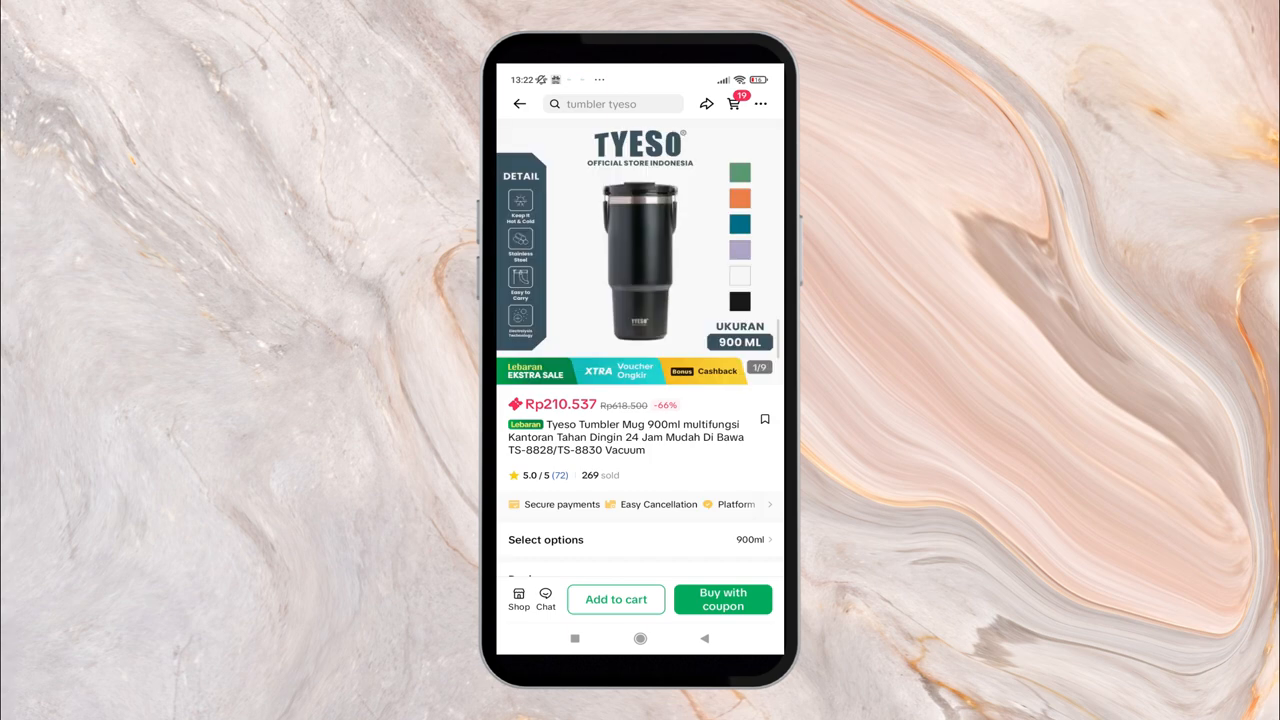
{"action": "scroll", "coordinate": [640, 350], "scroll_direction": "down", "scroll_amount": 5}
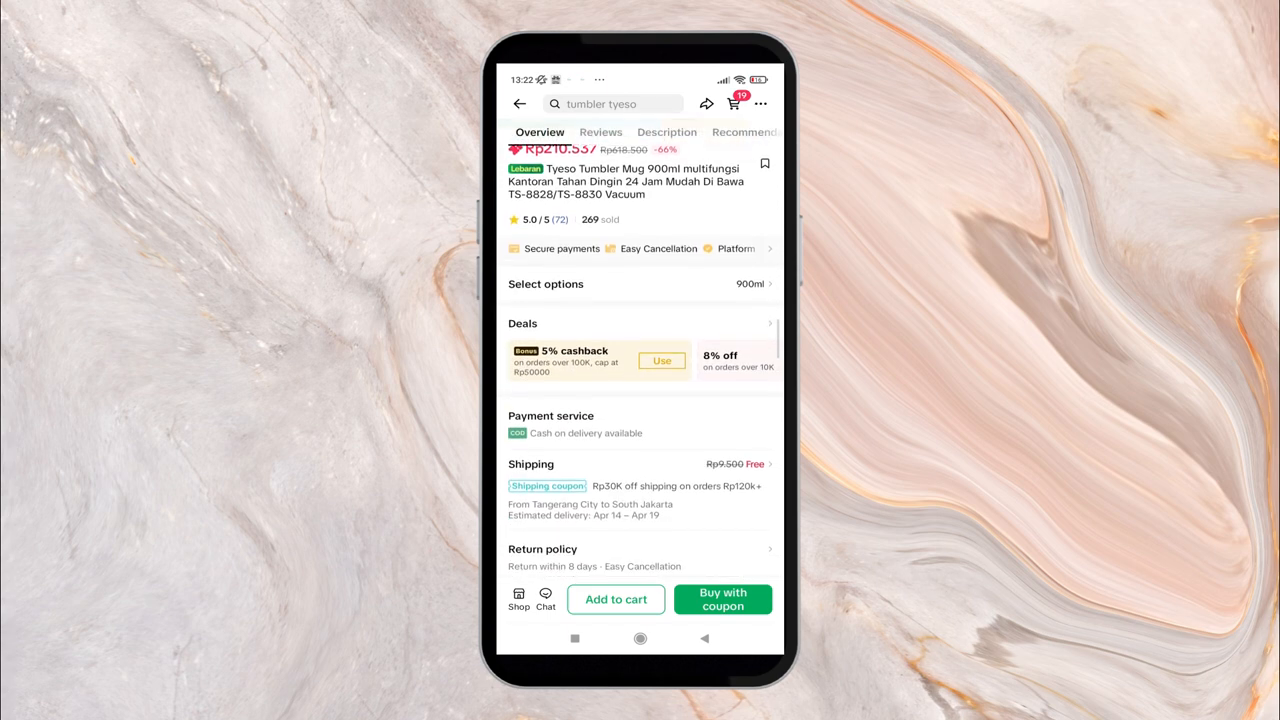
{"action": "scroll", "coordinate": [640, 350], "scroll_direction": "down", "scroll_amount": 4}
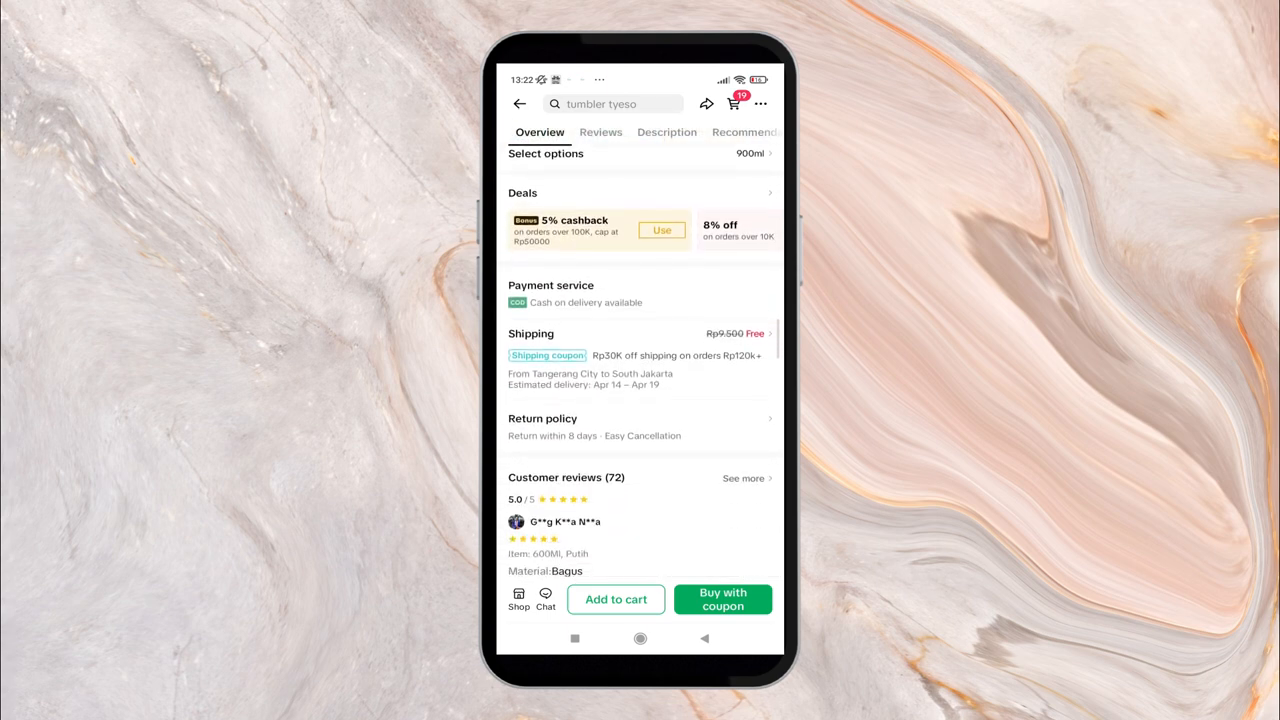
{"action": "scroll", "coordinate": [640, 360], "scroll_direction": "down", "scroll_amount": 1}
{"action": "scroll", "coordinate": [640, 360], "scroll_direction": "down", "scroll_amount": 2}
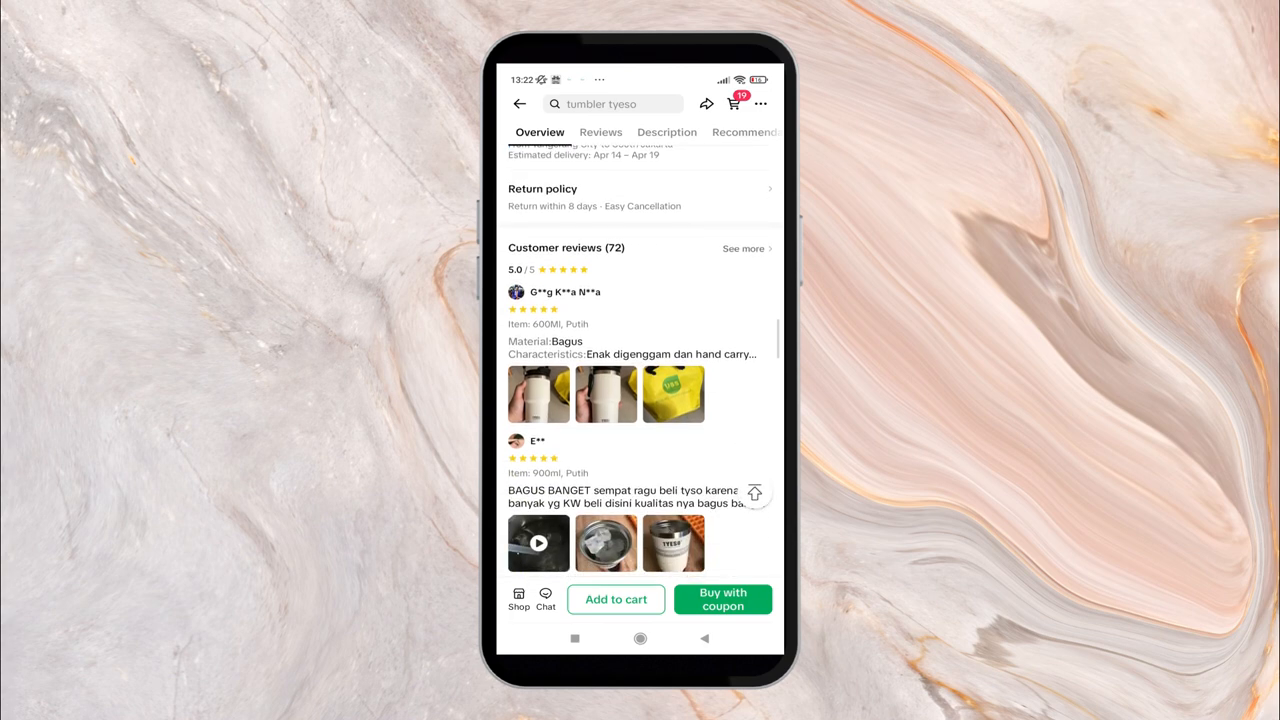
{"action": "scroll", "coordinate": [640, 360], "scroll_direction": "down", "scroll_amount": 5}
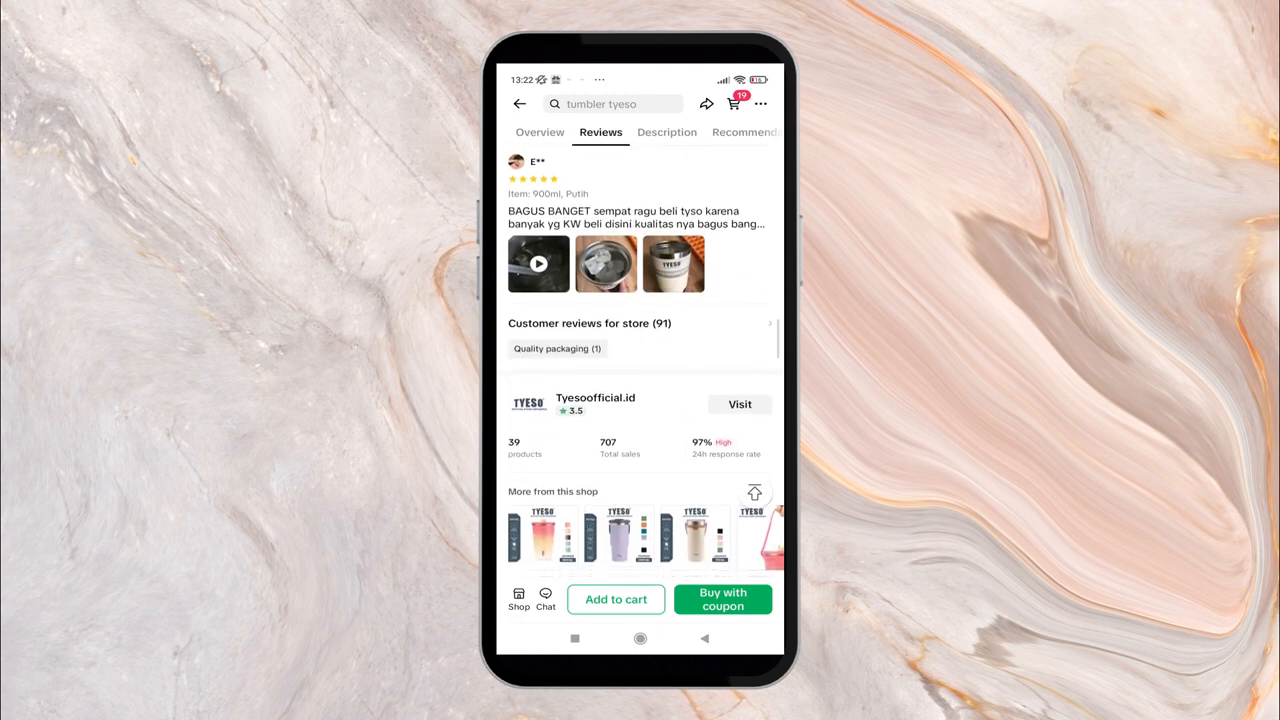
View the size and colour options for the Tyeso tumbler, close them and return to the "botol minum" results.
{"action": "scroll", "coordinate": [640, 360], "scroll_direction": "up", "scroll_amount": 4}
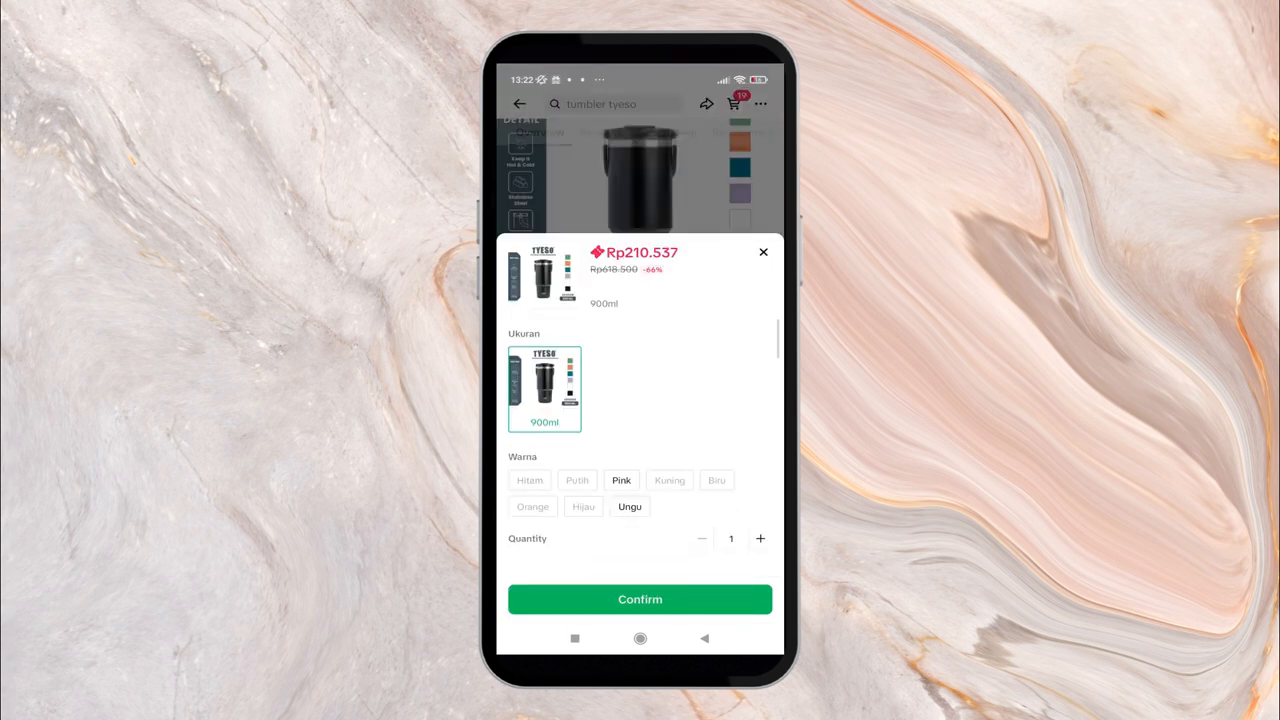
{"action": "left_click", "coordinate": [704, 638]}
{"action": "left_click", "coordinate": [704, 638]}
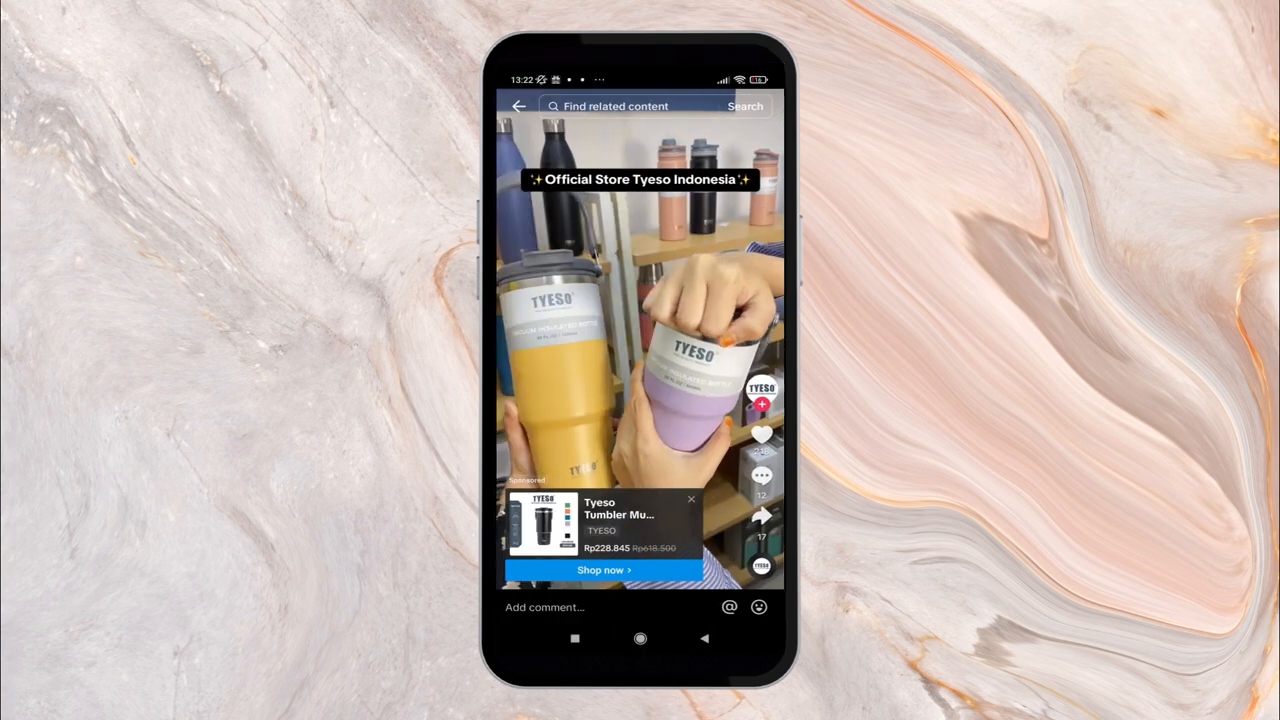
{"action": "left_click", "coordinate": [704, 638]}
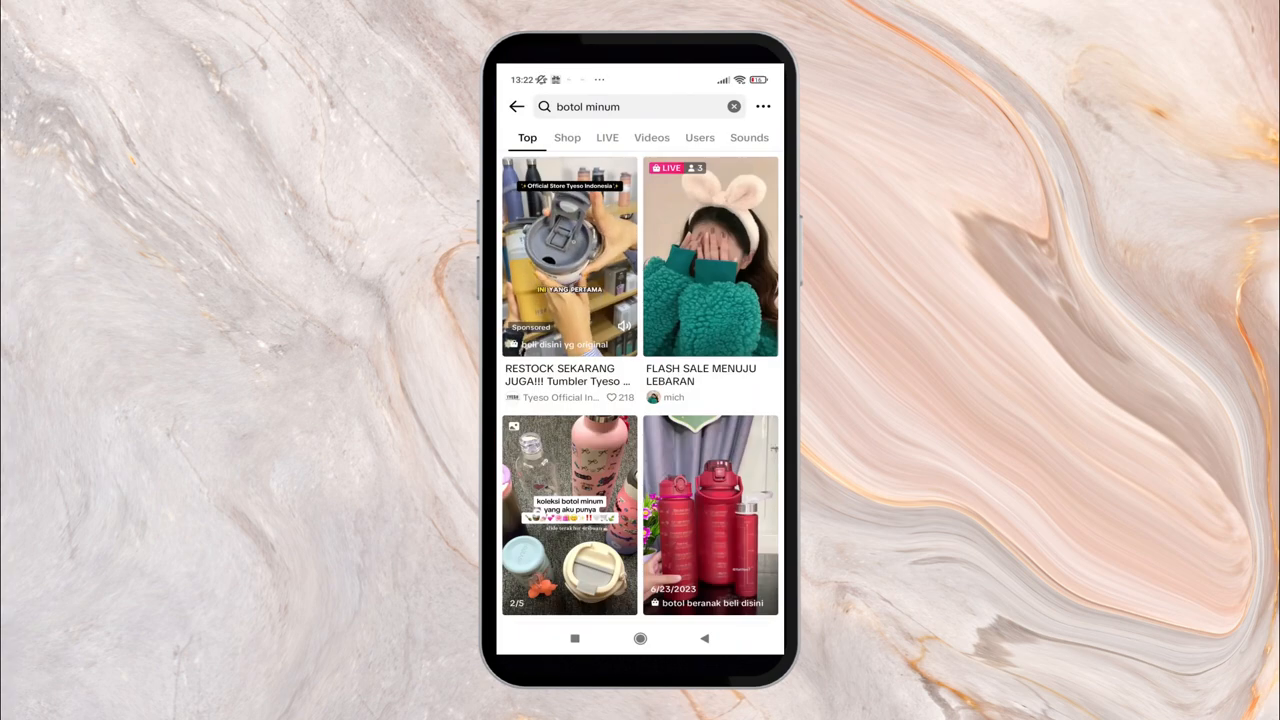
Replace the "botol minum" query with a search for "home living".
{"action": "scroll", "coordinate": [640, 385], "scroll_direction": "down", "scroll_amount": 5}
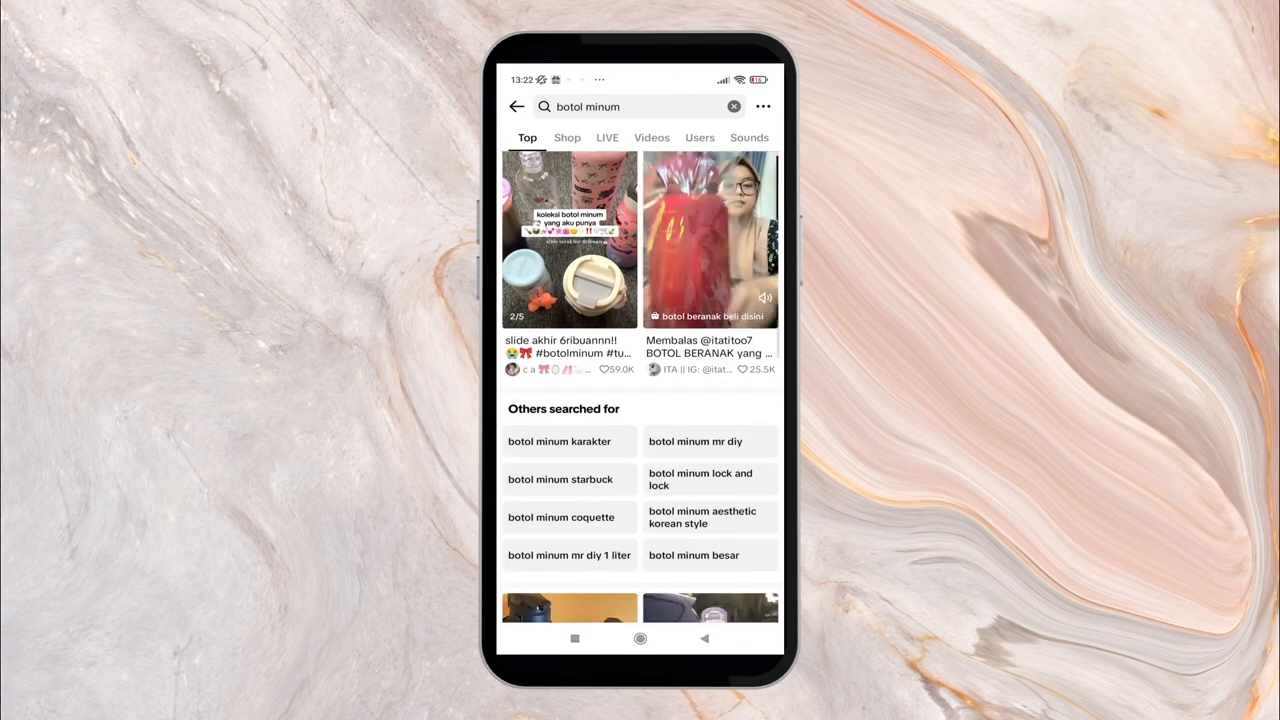
{"action": "left_click", "coordinate": [734, 106]}
{"action": "type", "text": "ho"}
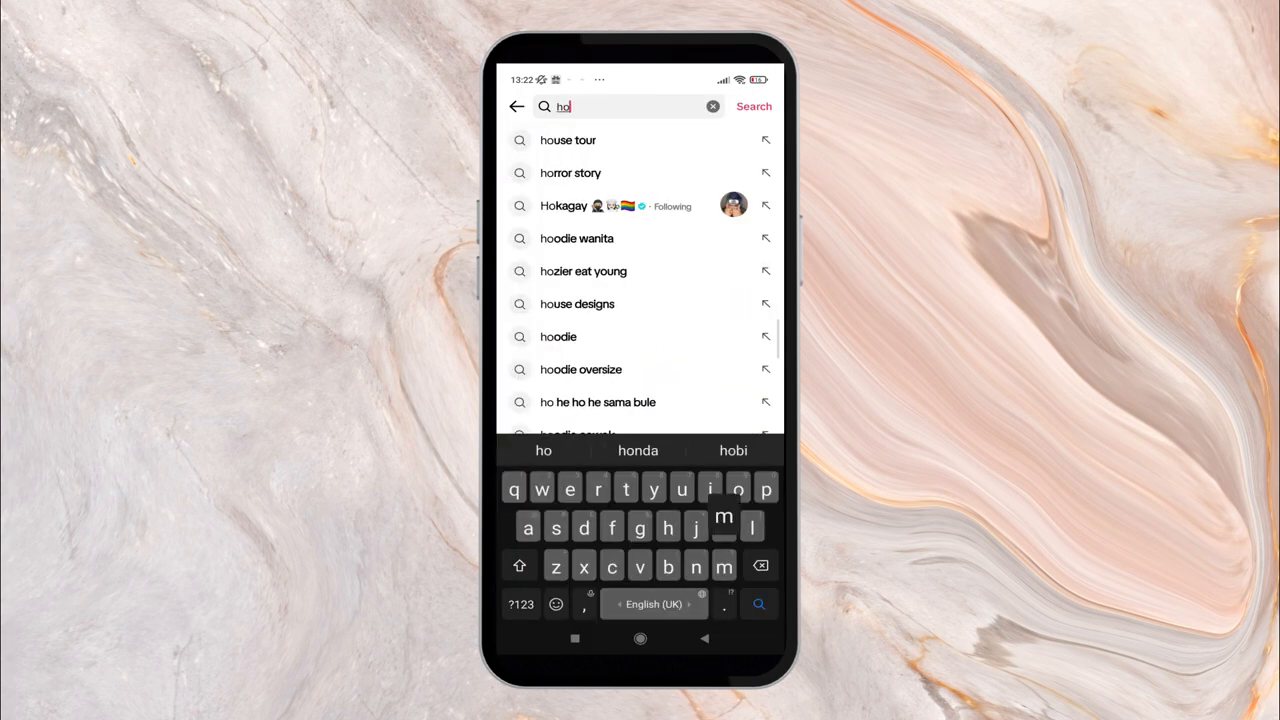
{"action": "type", "text": "me living"}
{"action": "key", "text": "Return"}
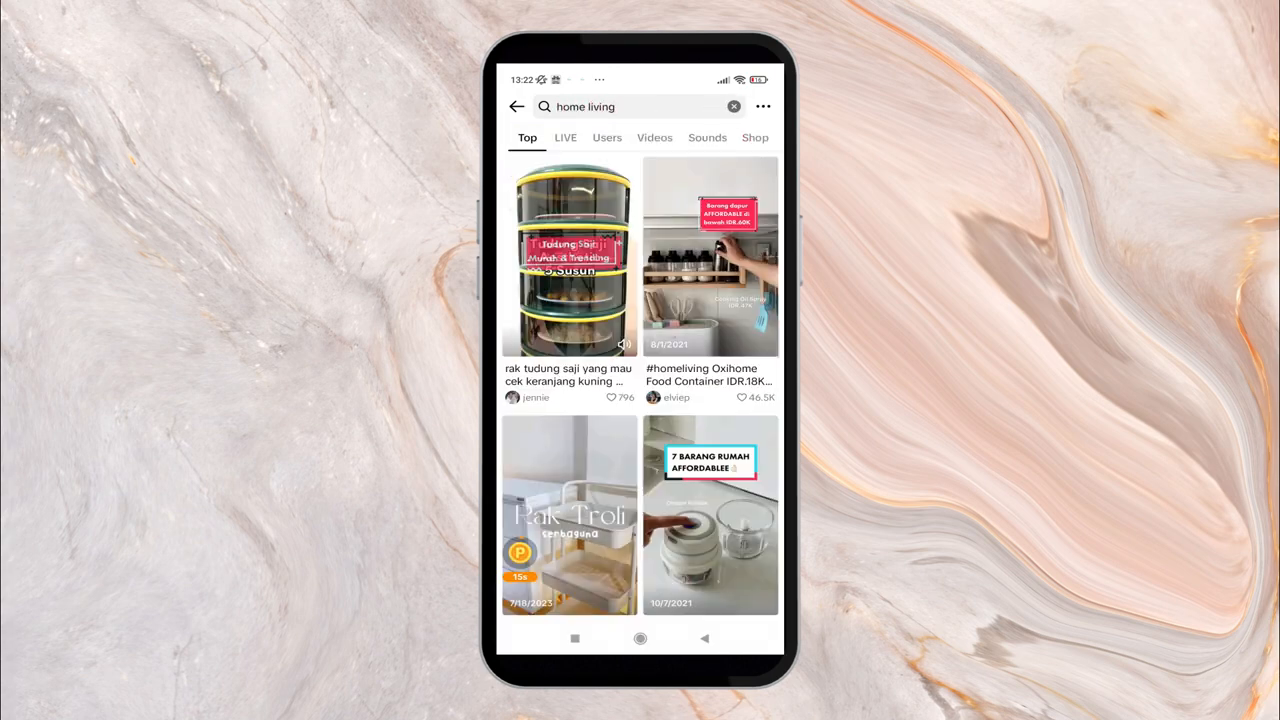
Open the Rak Troli Serbaguna video from the results and view its linked product, Bedola square rak troli.
{"action": "scroll", "coordinate": [640, 385], "scroll_direction": "down", "scroll_amount": 3}
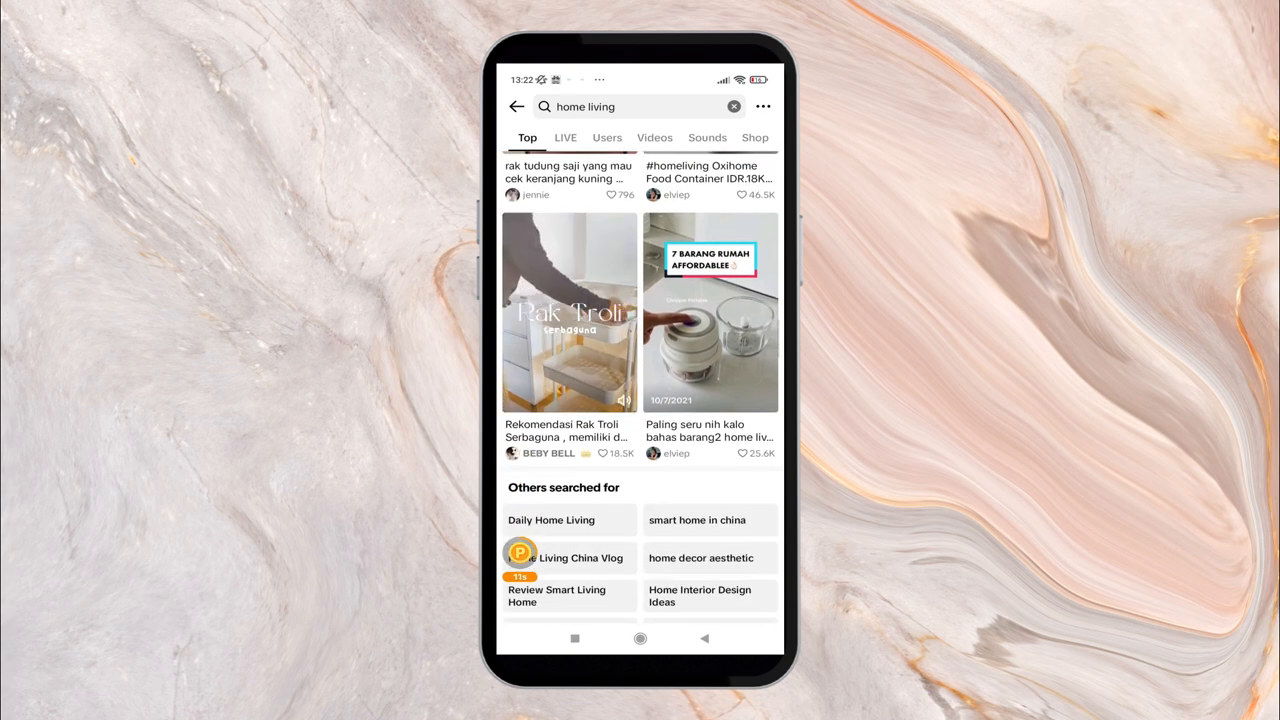
{"action": "left_click", "coordinate": [569, 330]}
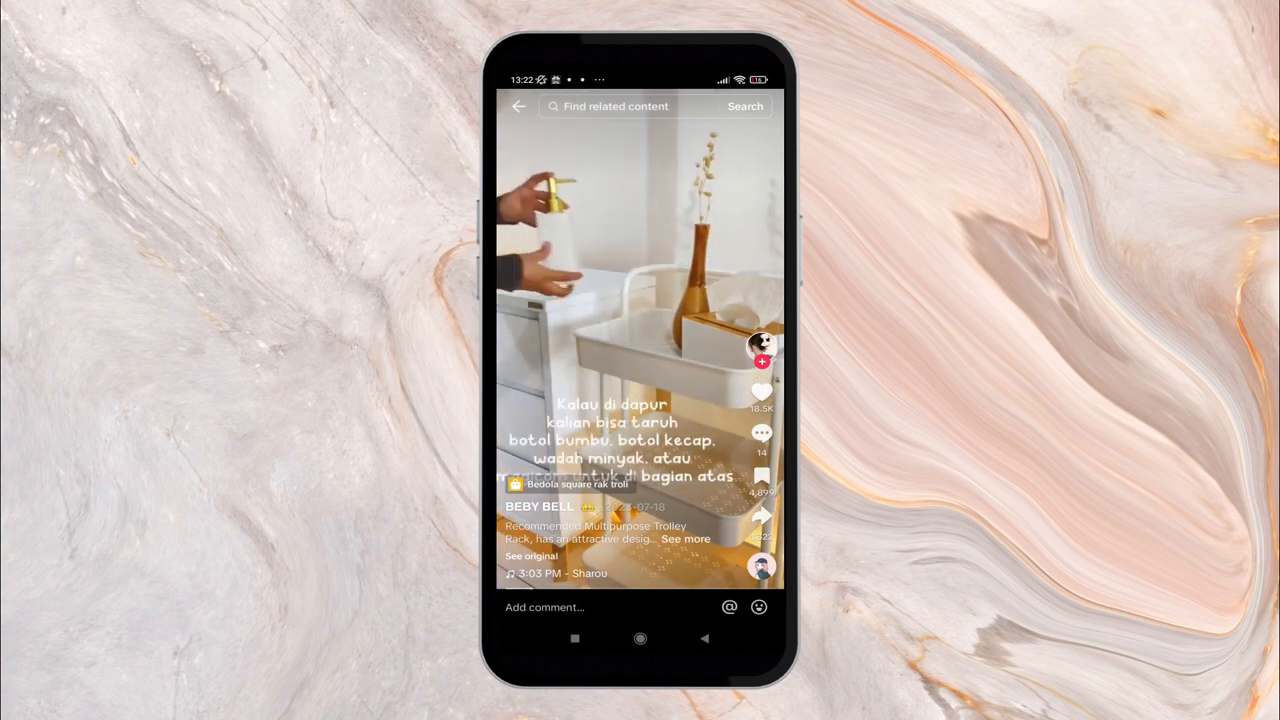
{"action": "left_click", "coordinate": [567, 484]}
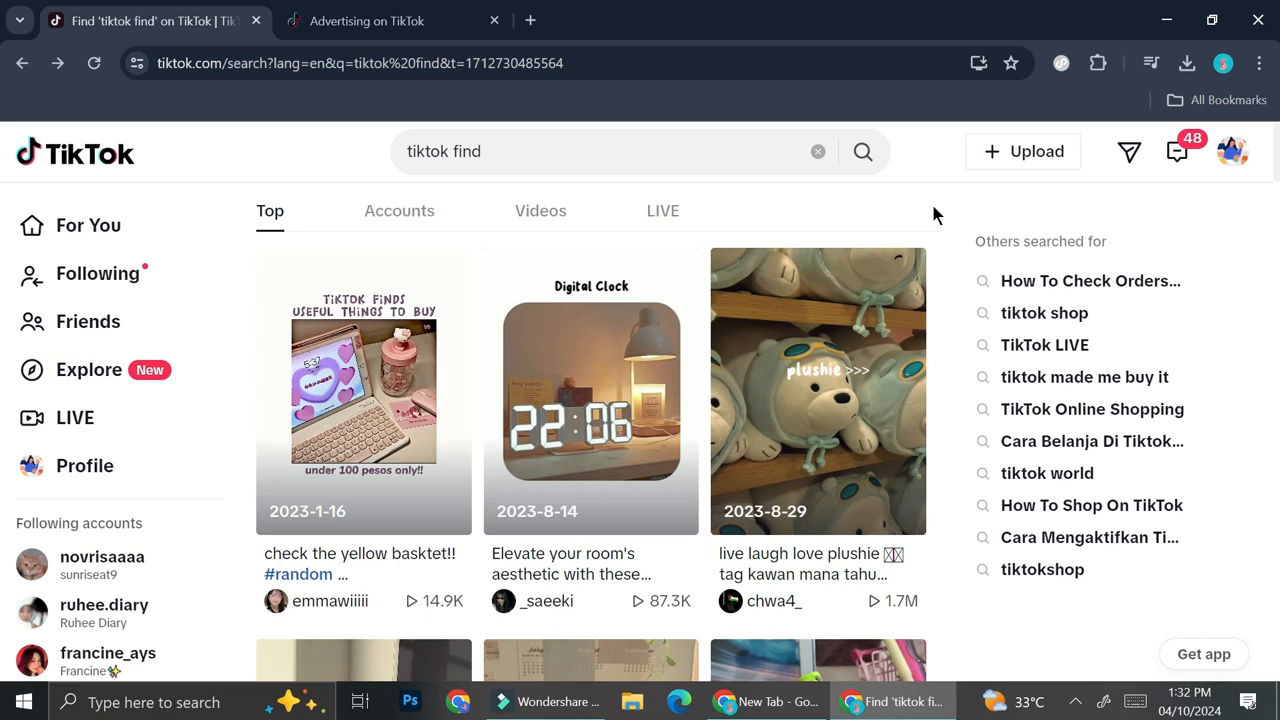
On the TikTok website, start a new upload and select the video file Untitled design (1).mp4.
{"action": "left_click", "coordinate": [1012, 150]}
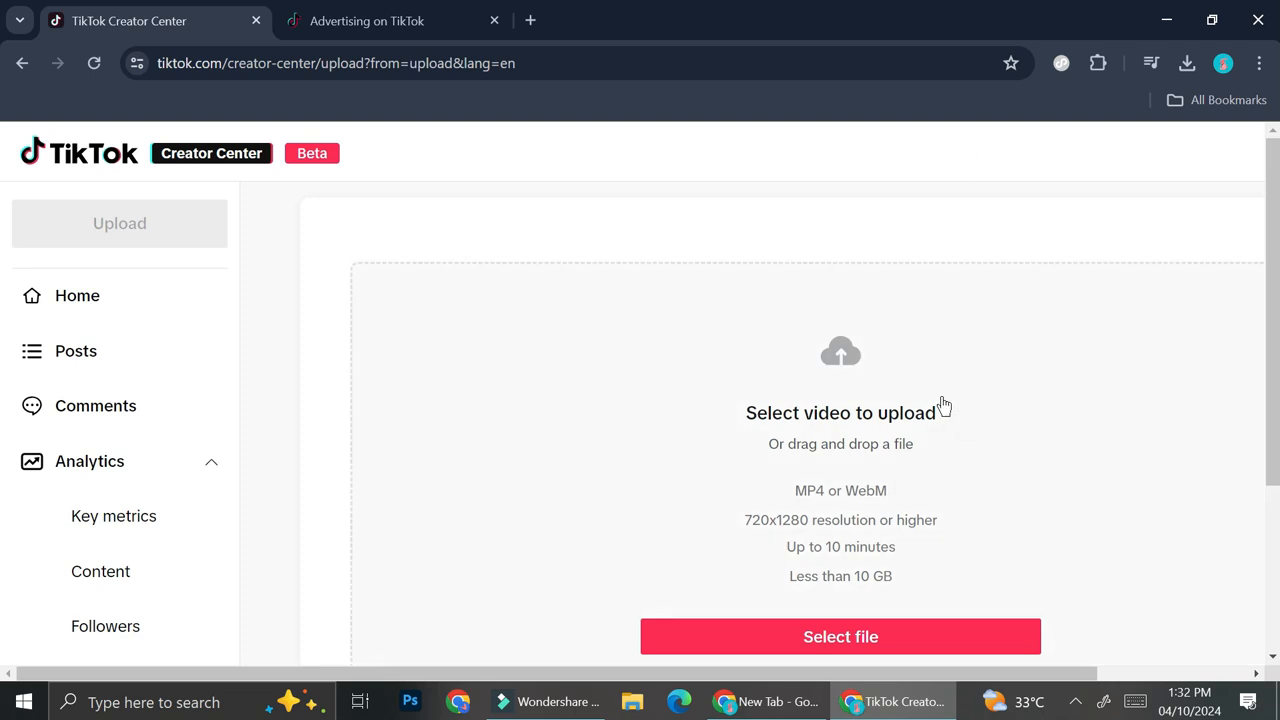
{"action": "left_click", "coordinate": [763, 640]}
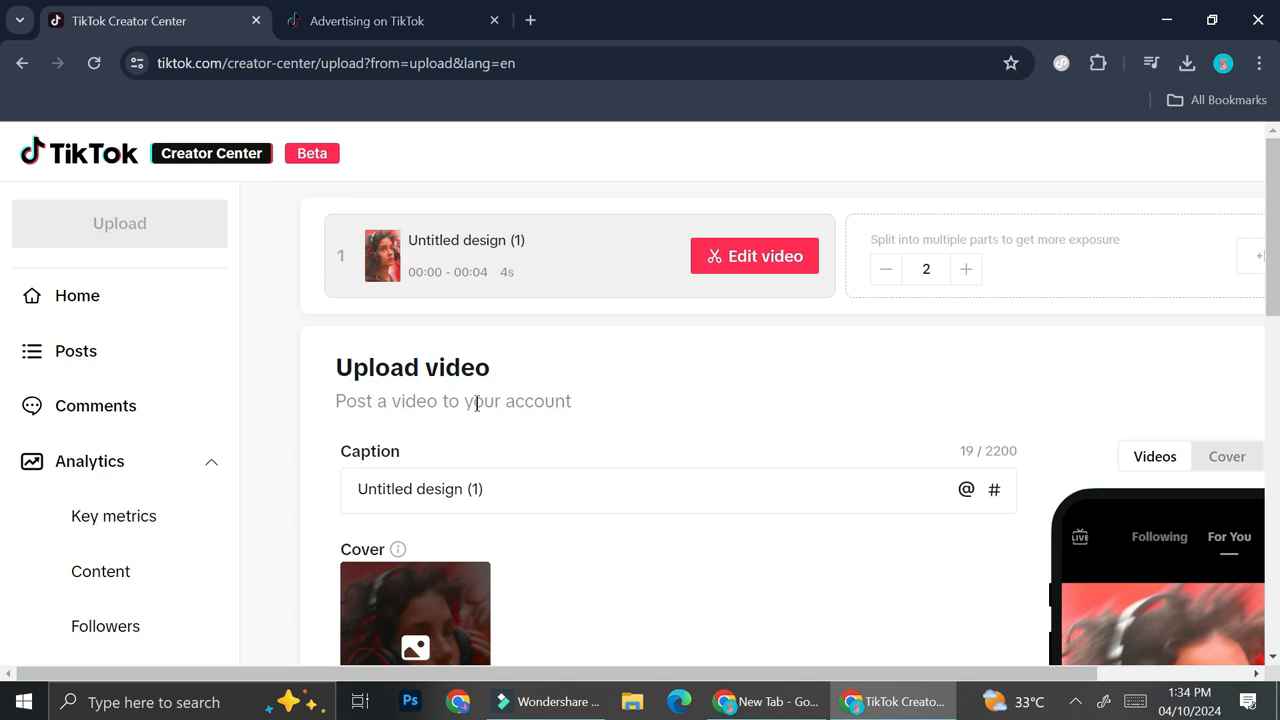
Start adding a link to the uploaded video, choose Products as the link type and proceed to the product list.
{"action": "scroll", "coordinate": [663, 528], "scroll_direction": "down", "scroll_amount": 3}
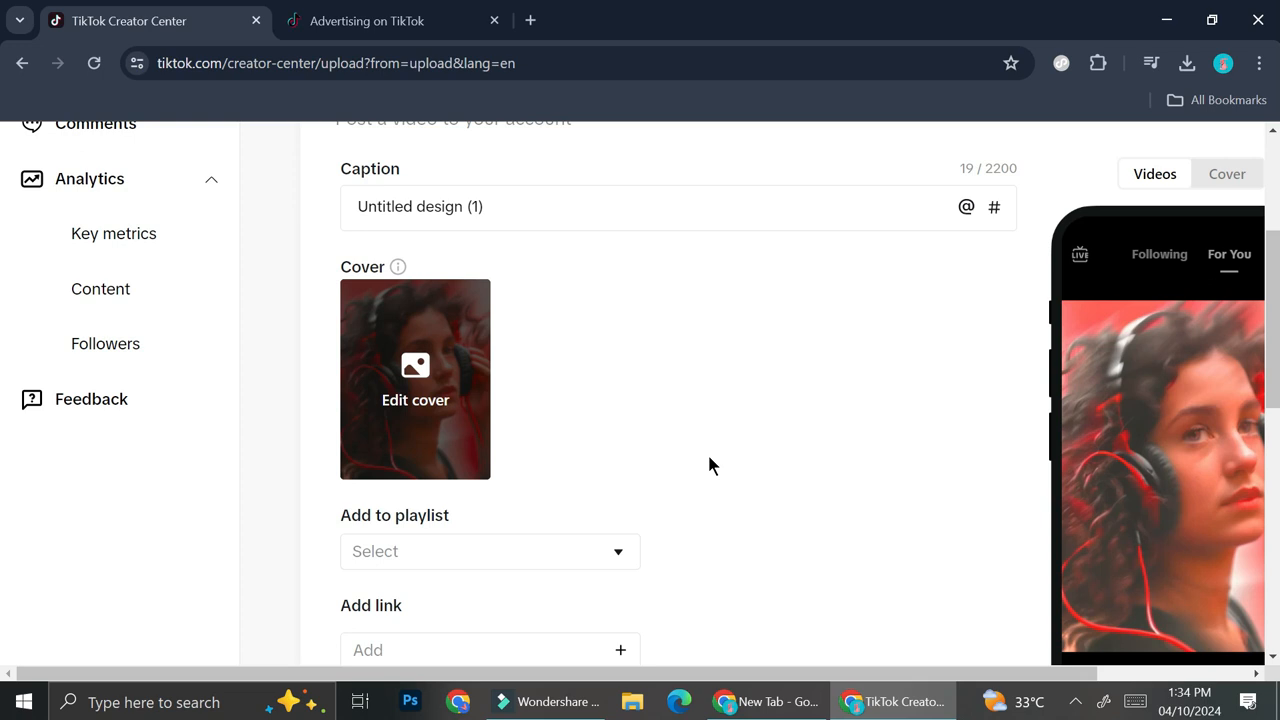
{"action": "scroll", "coordinate": [1163, 463], "scroll_direction": "right", "scroll_amount": 3}
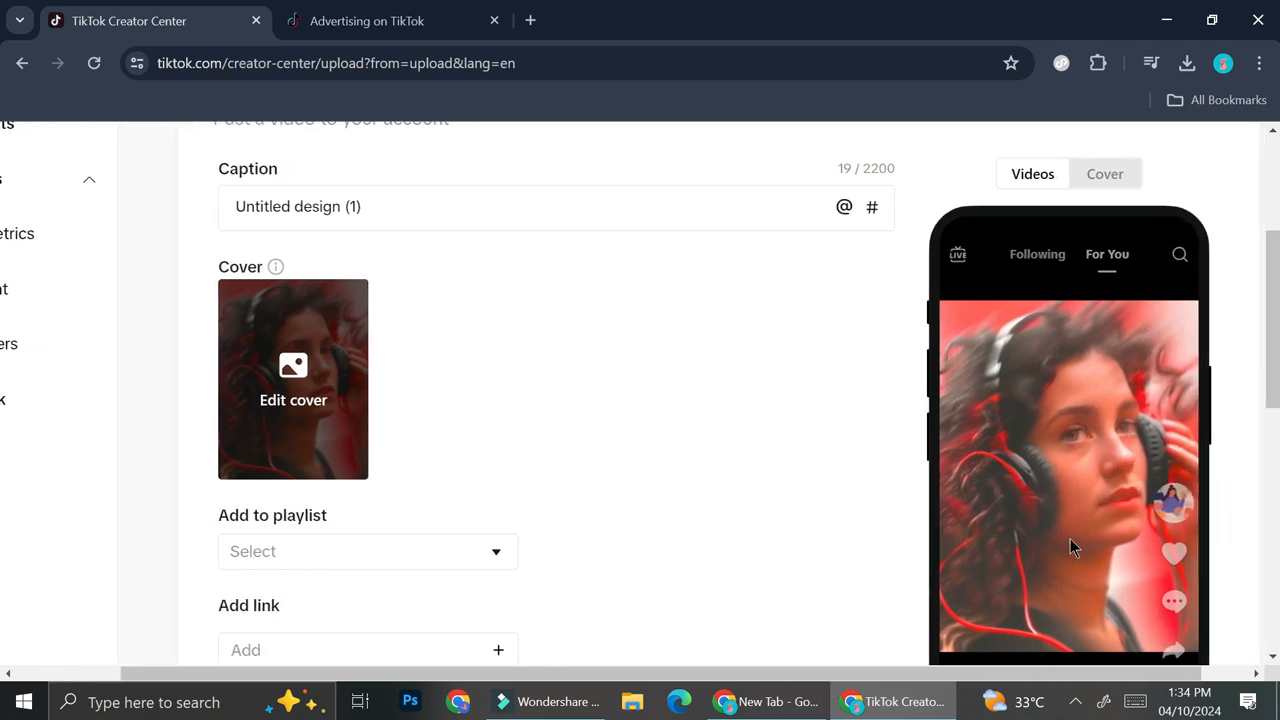
{"action": "scroll", "coordinate": [1046, 475], "scroll_direction": "down", "scroll_amount": 1}
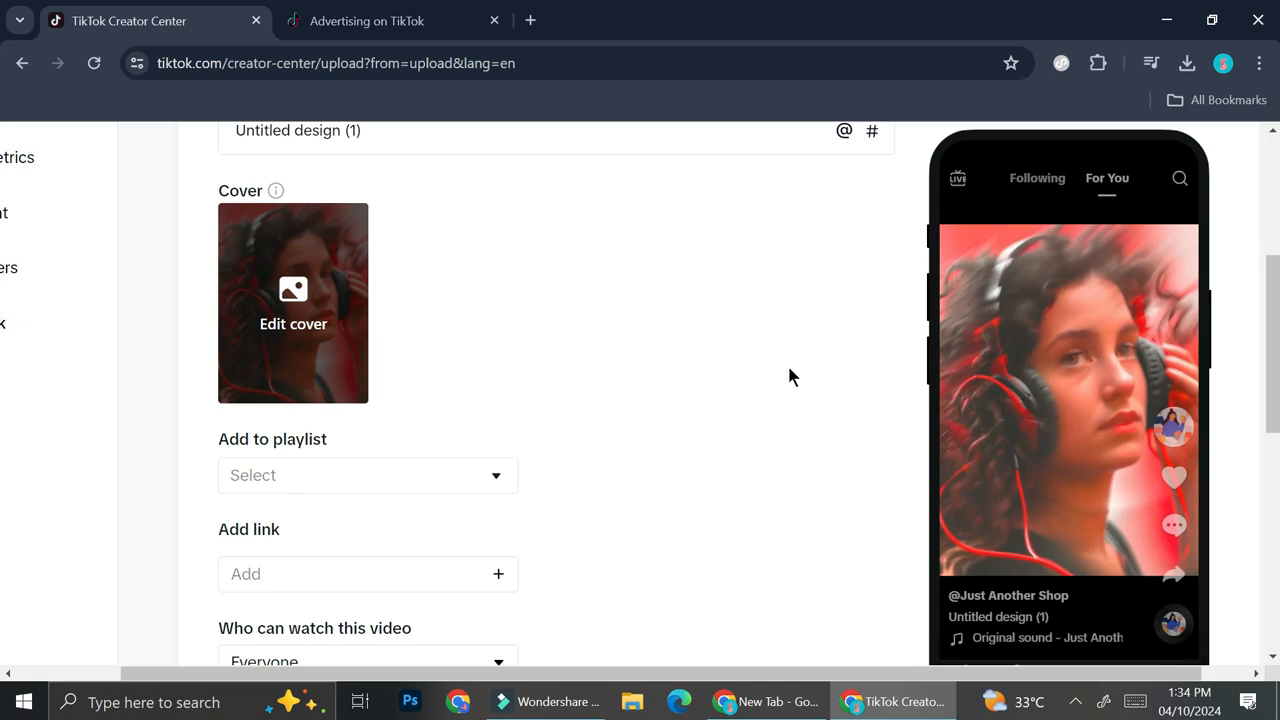
{"action": "scroll", "coordinate": [789, 374], "scroll_direction": "up", "scroll_amount": 1}
{"action": "scroll", "coordinate": [307, 413], "scroll_direction": "down", "scroll_amount": 3}
{"action": "left_click", "coordinate": [307, 413]}
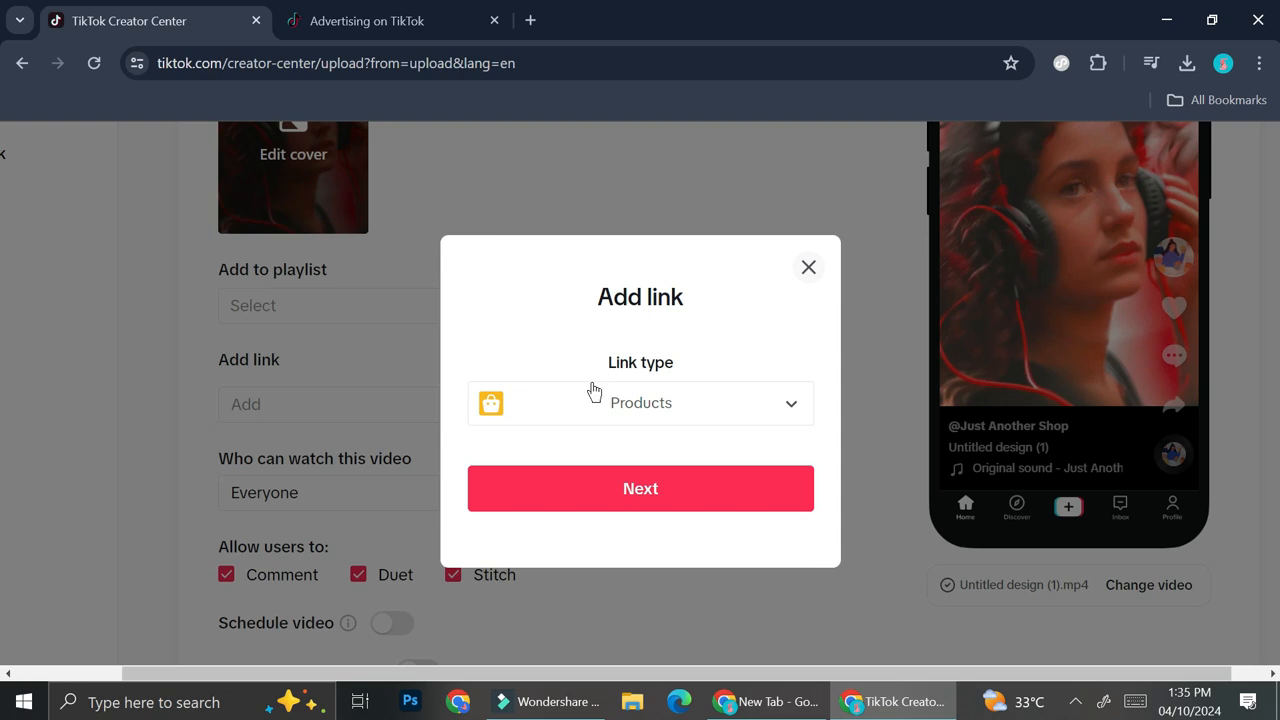
{"action": "left_click", "coordinate": [628, 403]}
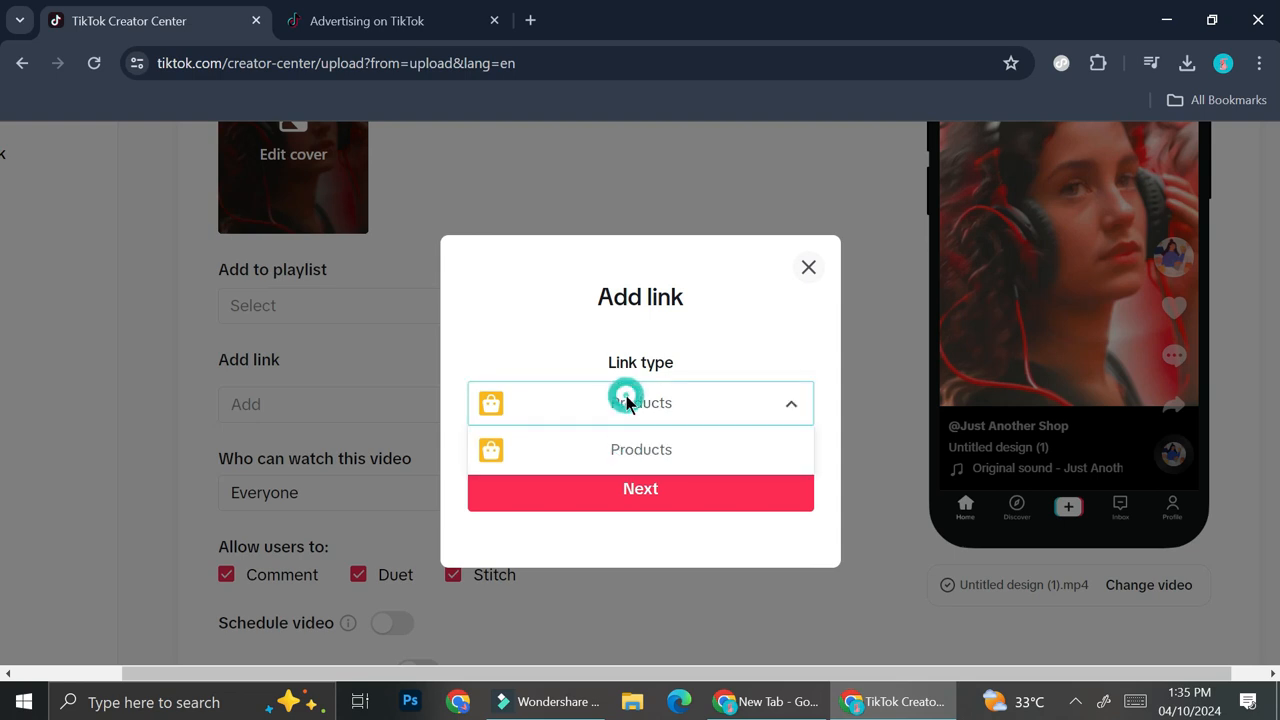
{"action": "left_click", "coordinate": [627, 445]}
{"action": "left_click", "coordinate": [632, 488]}
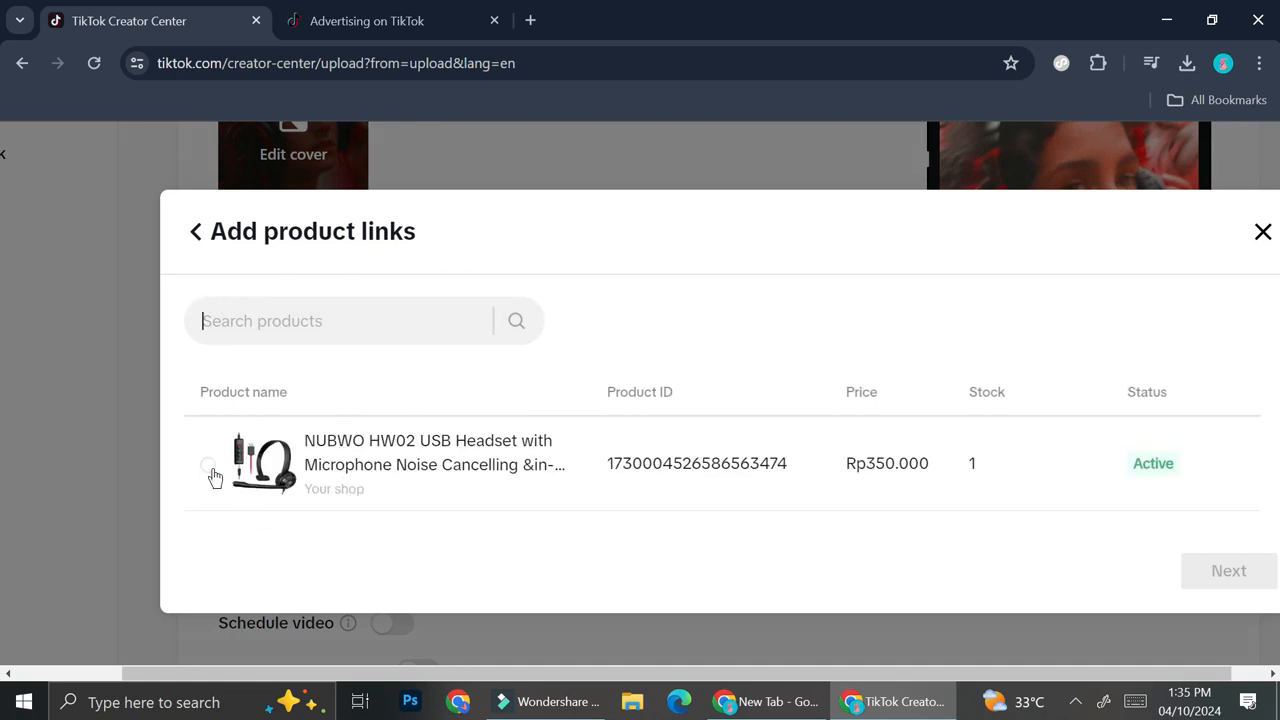
Attach the NUBWO HW02 USB Headset product to the video, with "Cool Headset" as its displayed product name.
{"action": "left_click", "coordinate": [208, 465]}
{"action": "left_click", "coordinate": [1214, 575]}
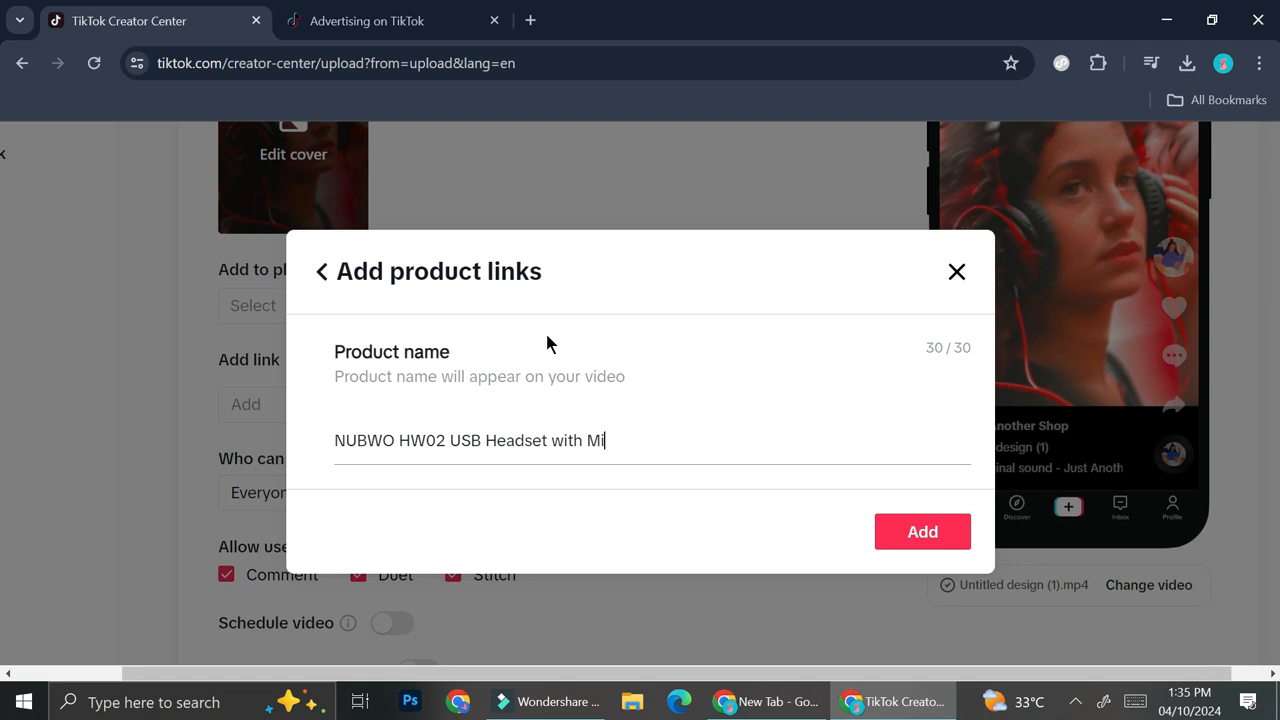
{"action": "left_click", "coordinate": [477, 450]}
{"action": "left_click_drag", "start_coordinate": [617, 447], "coordinate": [143, 426]}
{"action": "type", "text": "Cool Headset"}
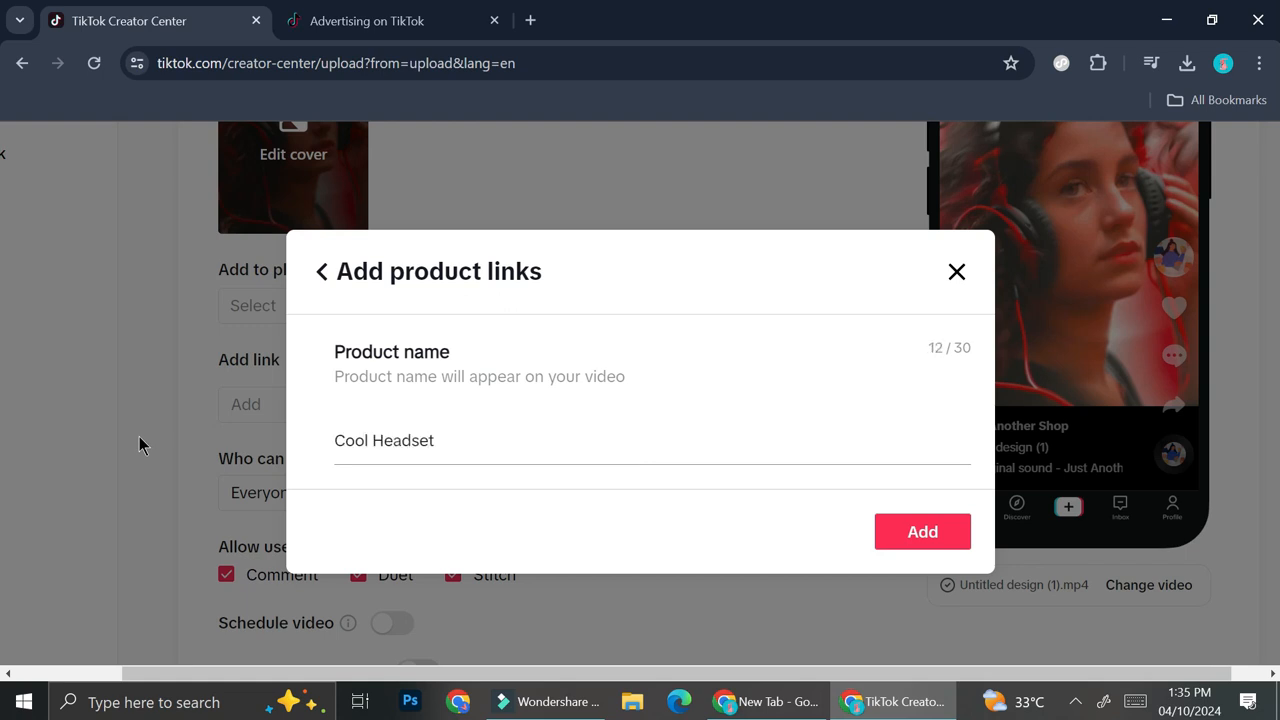
{"action": "key", "text": "Return"}
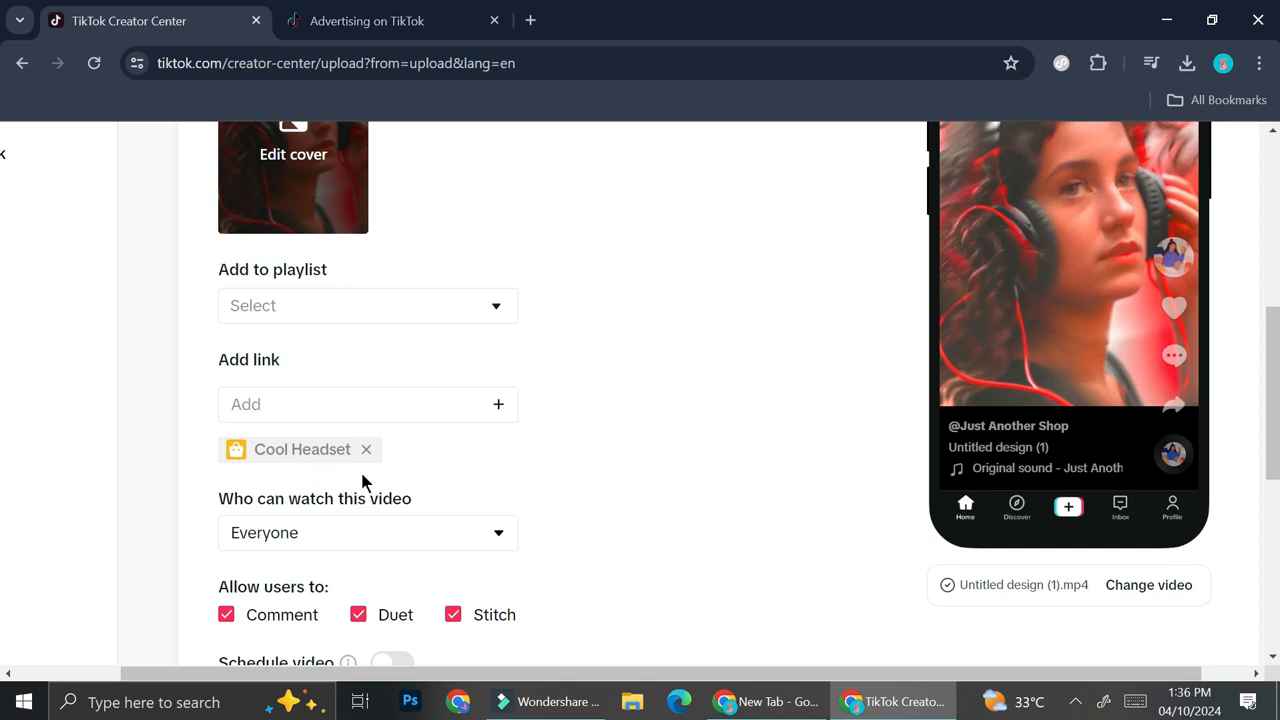
Review the remaining privacy, interaction and disclosure settings of the upload, then post the video.
{"action": "scroll", "coordinate": [362, 481], "scroll_direction": "down", "scroll_amount": 3}
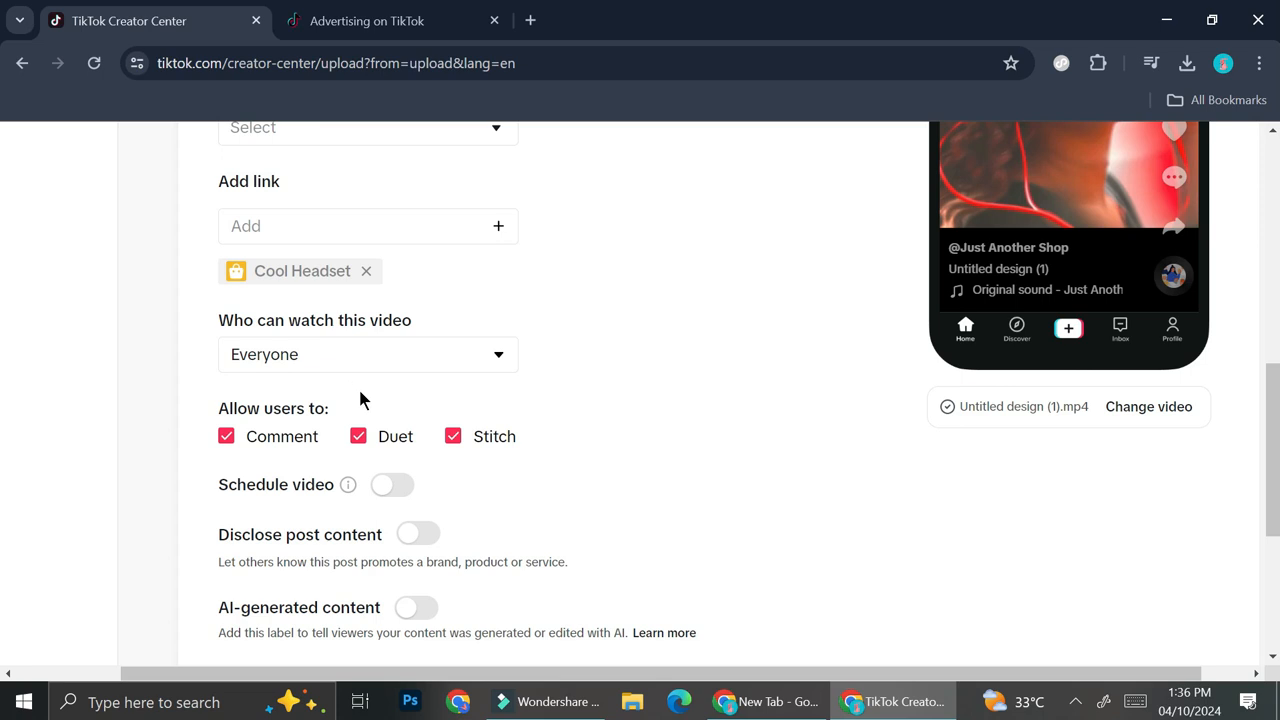
{"action": "scroll", "coordinate": [360, 398], "scroll_direction": "down", "scroll_amount": 3}
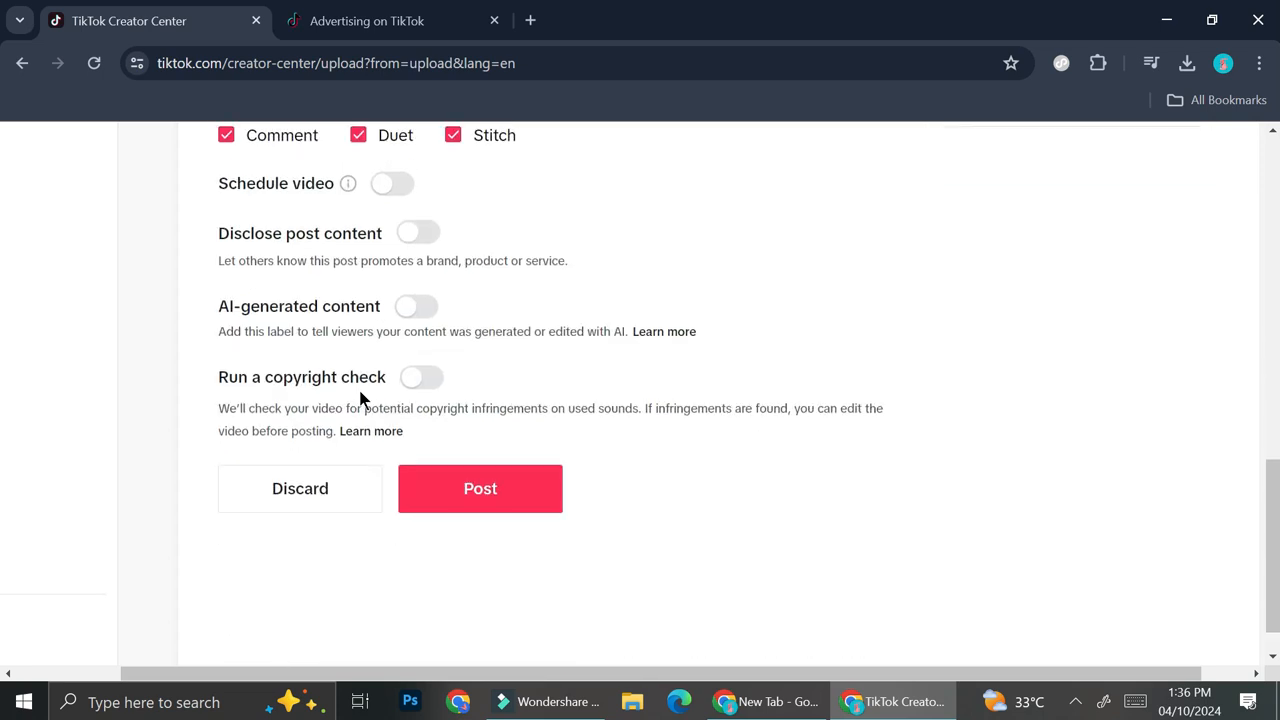
{"action": "scroll", "coordinate": [360, 400], "scroll_direction": "up", "scroll_amount": 2}
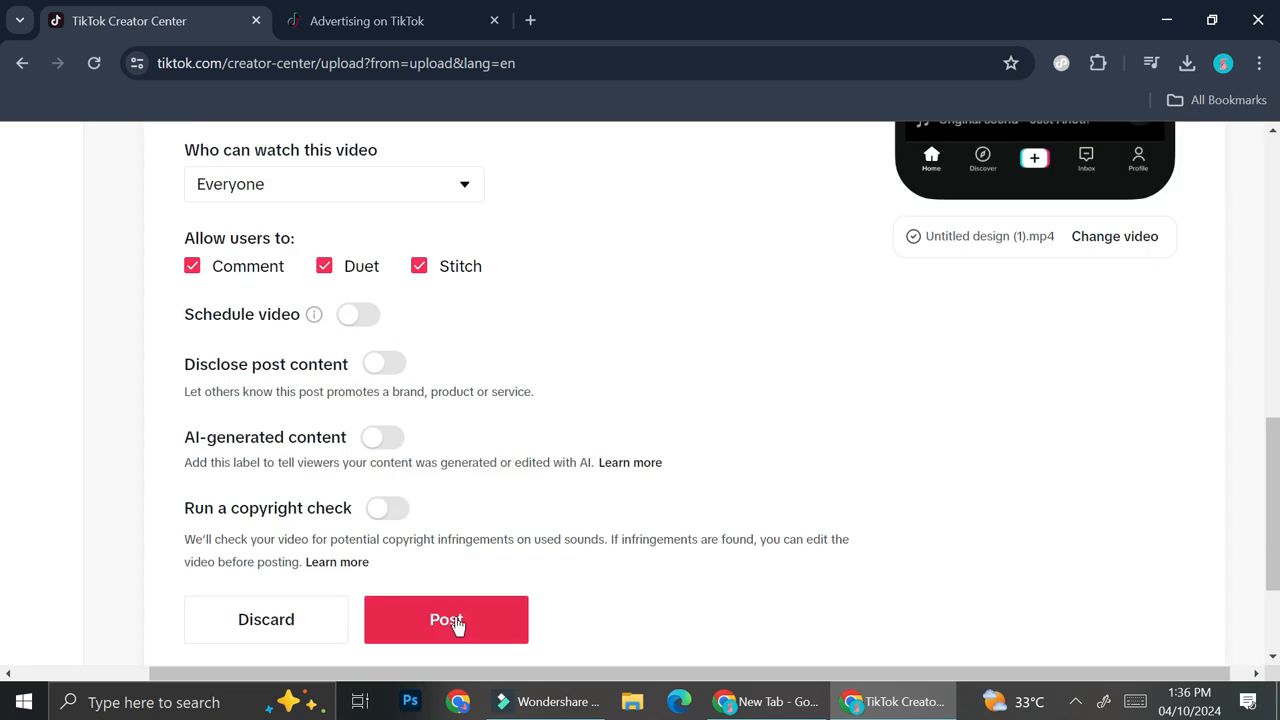
{"action": "scroll", "coordinate": [456, 622], "scroll_direction": "down", "scroll_amount": 1}
{"action": "left_click", "coordinate": [458, 541]}
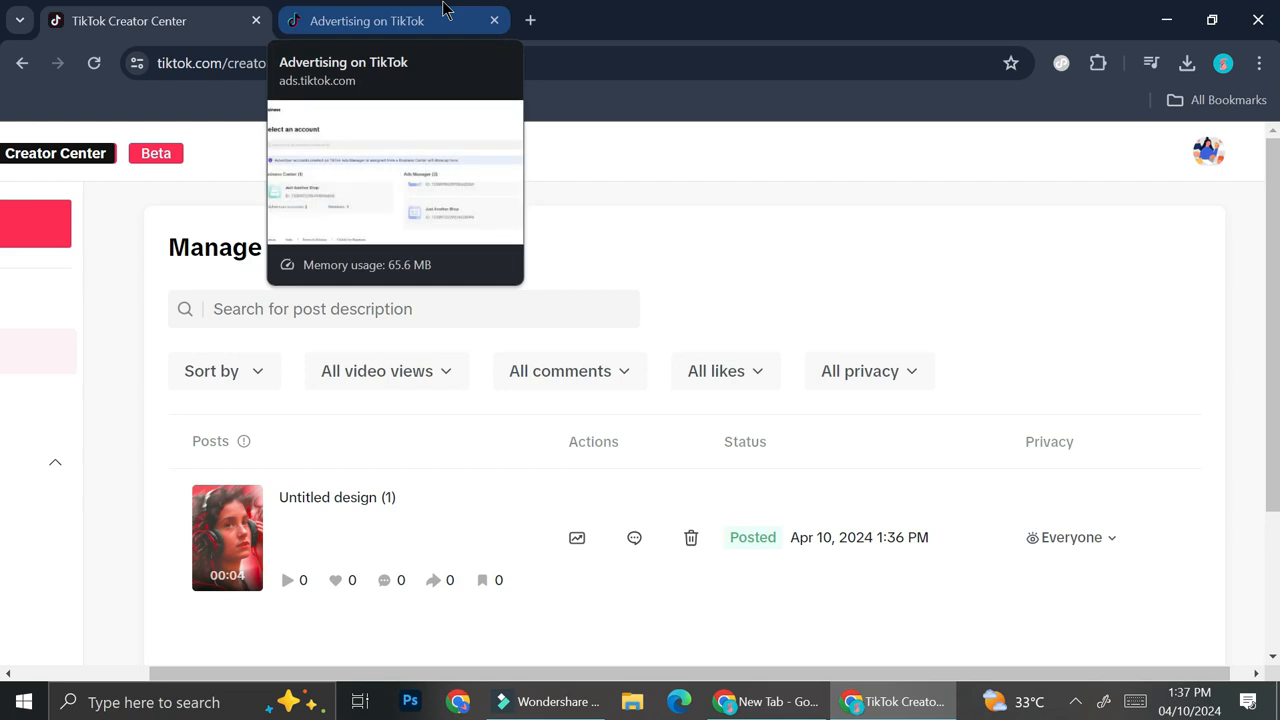
Switch to the Advertising on TikTok page and open the Just Another Shop Business Center account.
{"action": "left_click", "coordinate": [444, 12]}
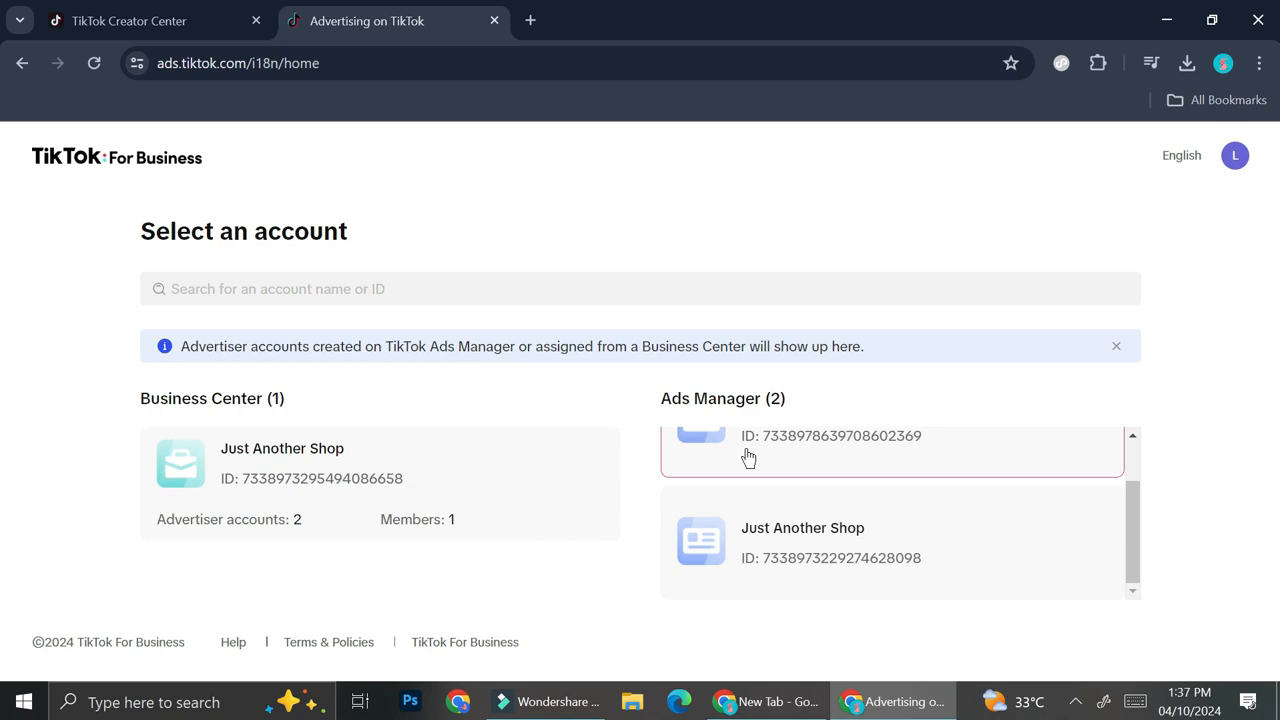
{"action": "left_click", "coordinate": [306, 472]}
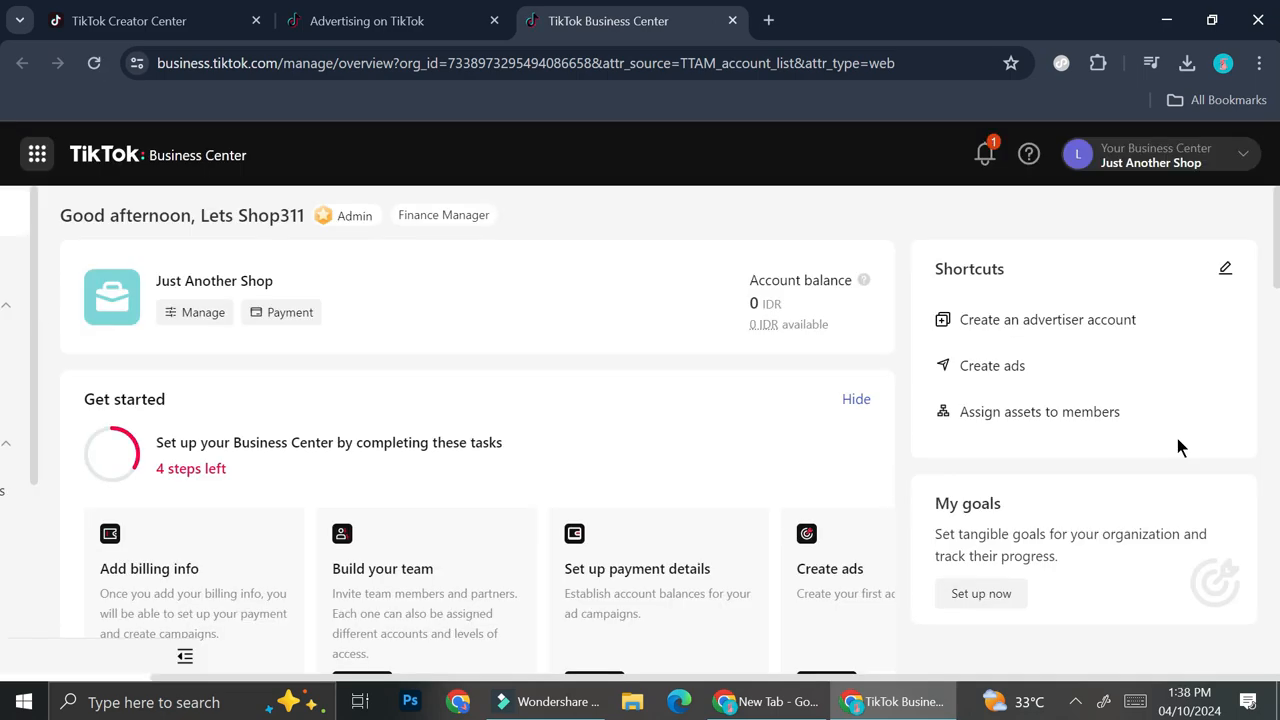
Start creating ads with the Just Another Shop ad account and set Sell products online as the advertising goal.
{"action": "left_click", "coordinate": [976, 362]}
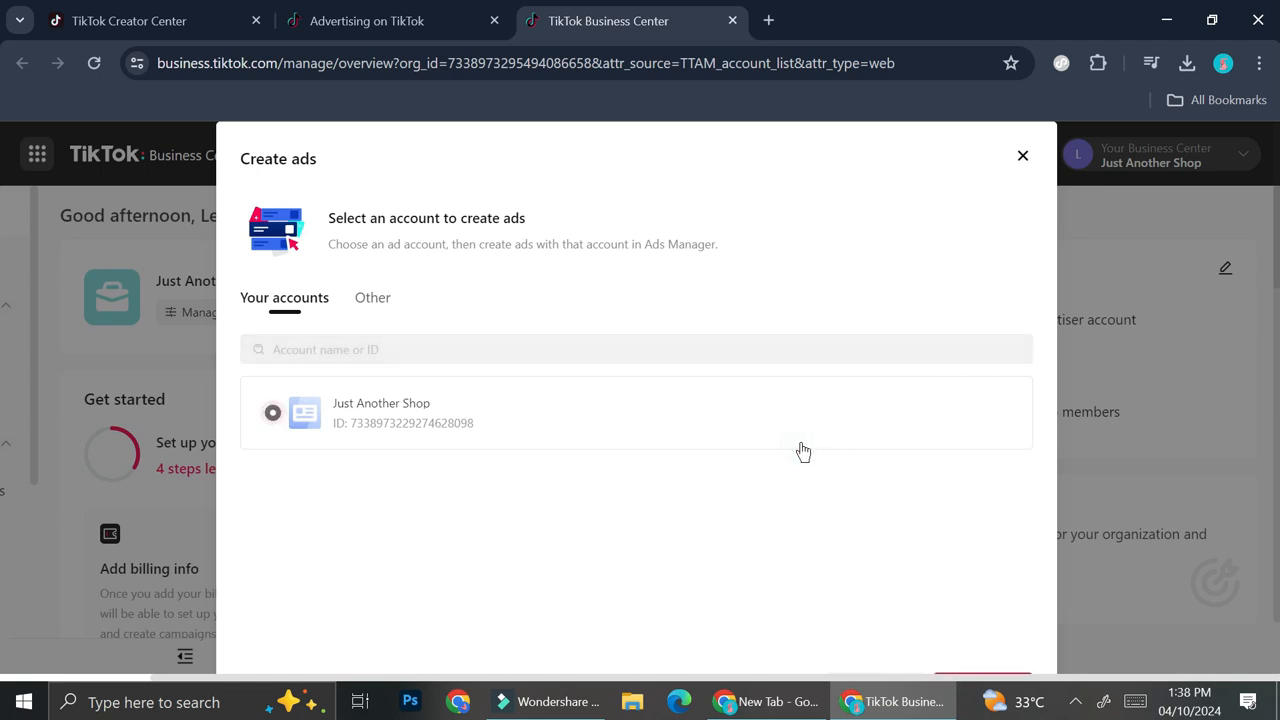
{"action": "left_click", "coordinate": [914, 389]}
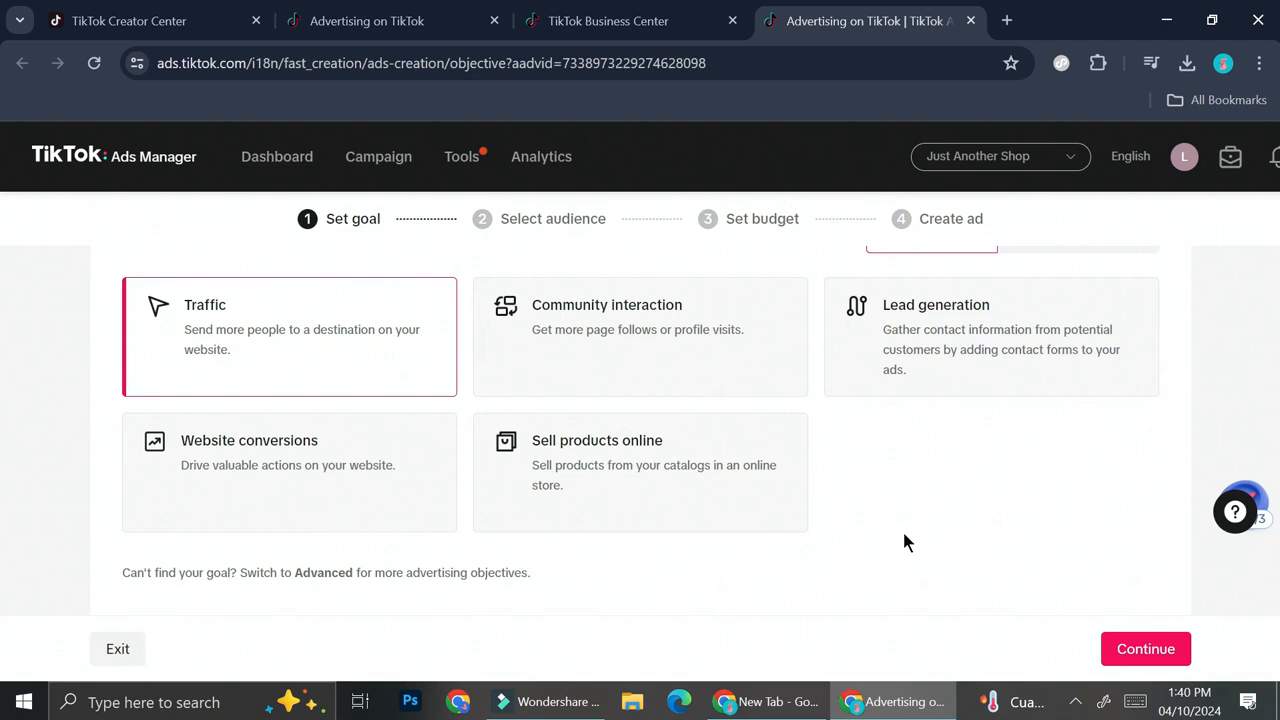
{"action": "left_click", "coordinate": [637, 486]}
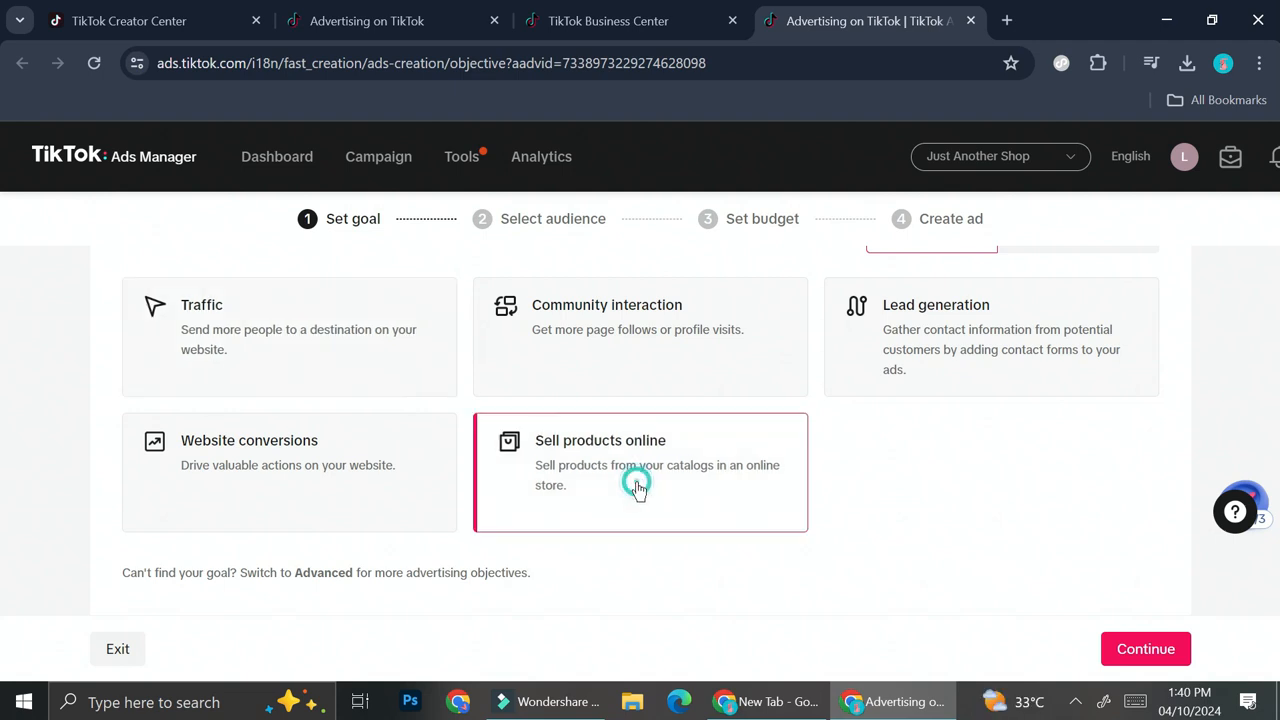
{"action": "scroll", "coordinate": [639, 490], "scroll_direction": "down", "scroll_amount": 1}
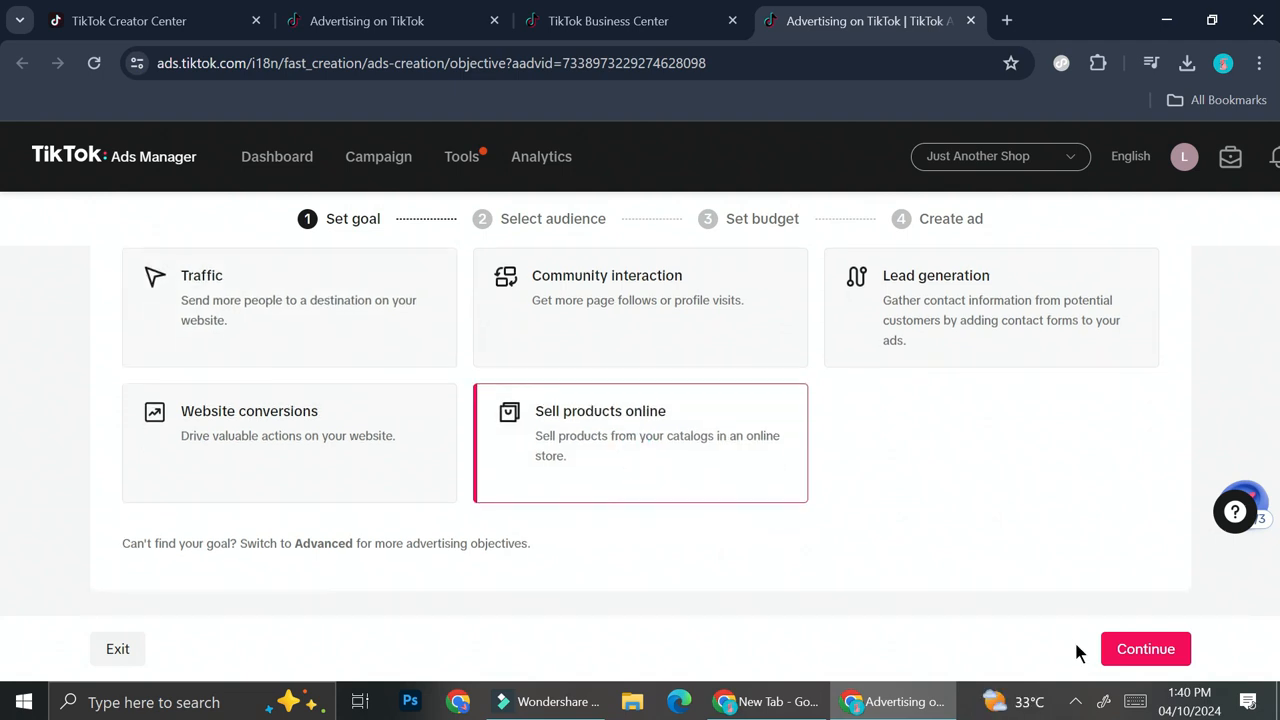
{"action": "left_click", "coordinate": [1137, 658]}
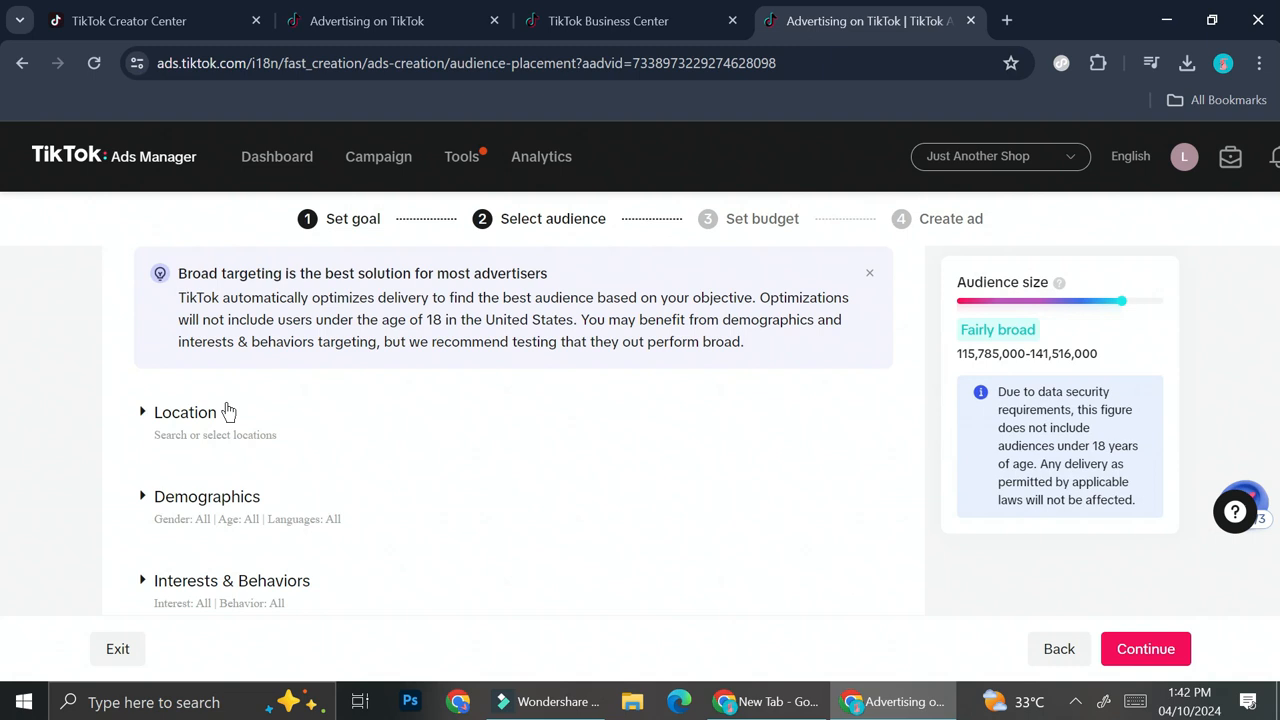
Review the location, demographics, interests and placement settings of the audience, then continue to the budget.
{"action": "scroll", "coordinate": [254, 524], "scroll_direction": "down", "scroll_amount": 1}
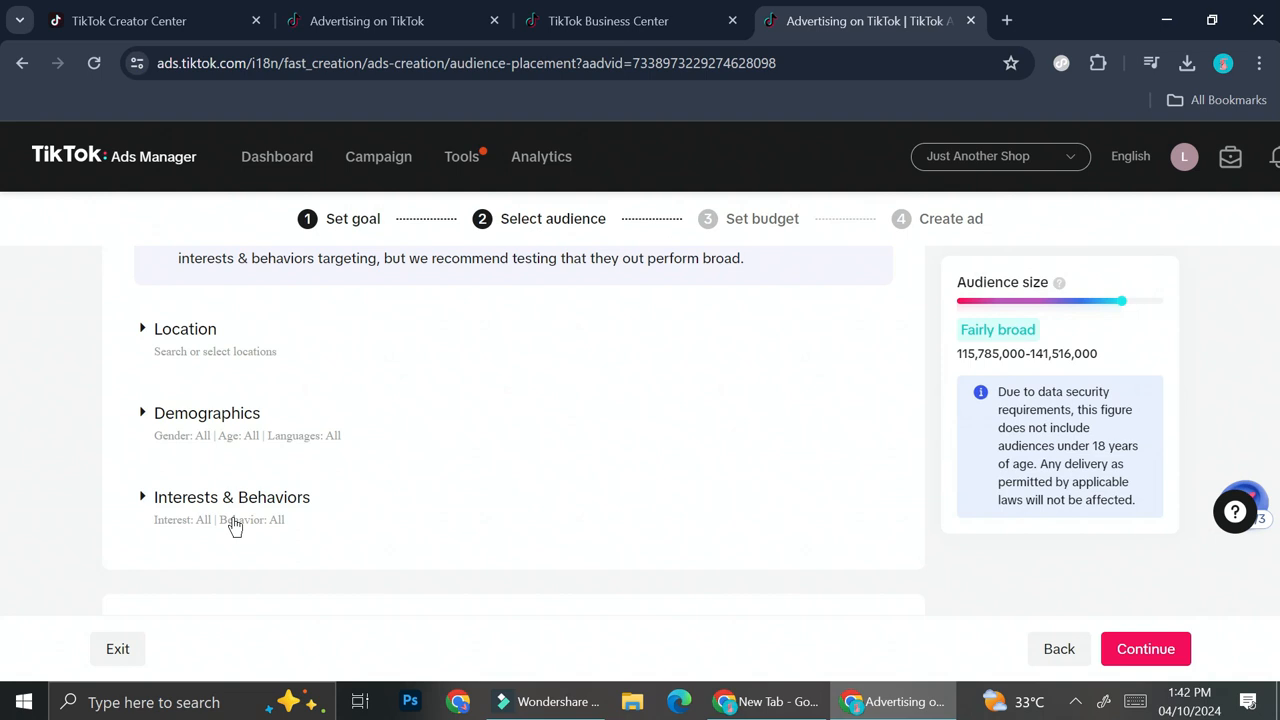
{"action": "scroll", "coordinate": [233, 525], "scroll_direction": "down", "scroll_amount": 2}
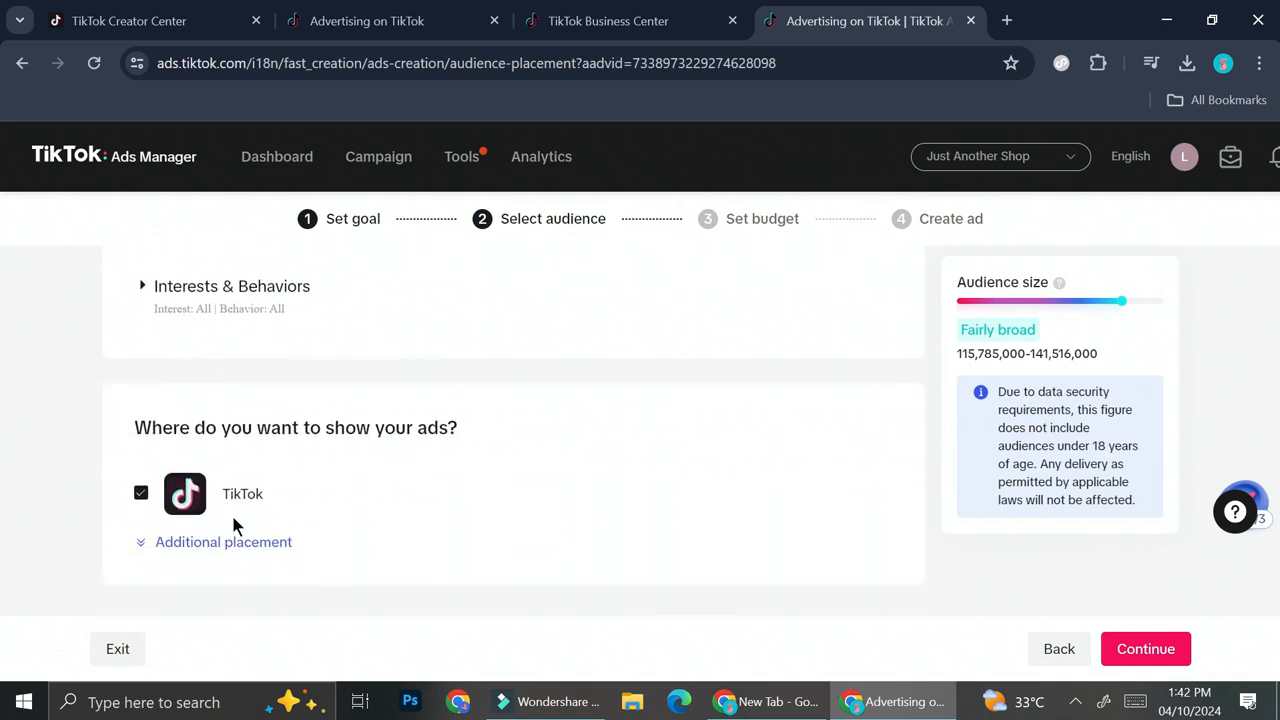
{"action": "left_click", "coordinate": [1140, 651]}
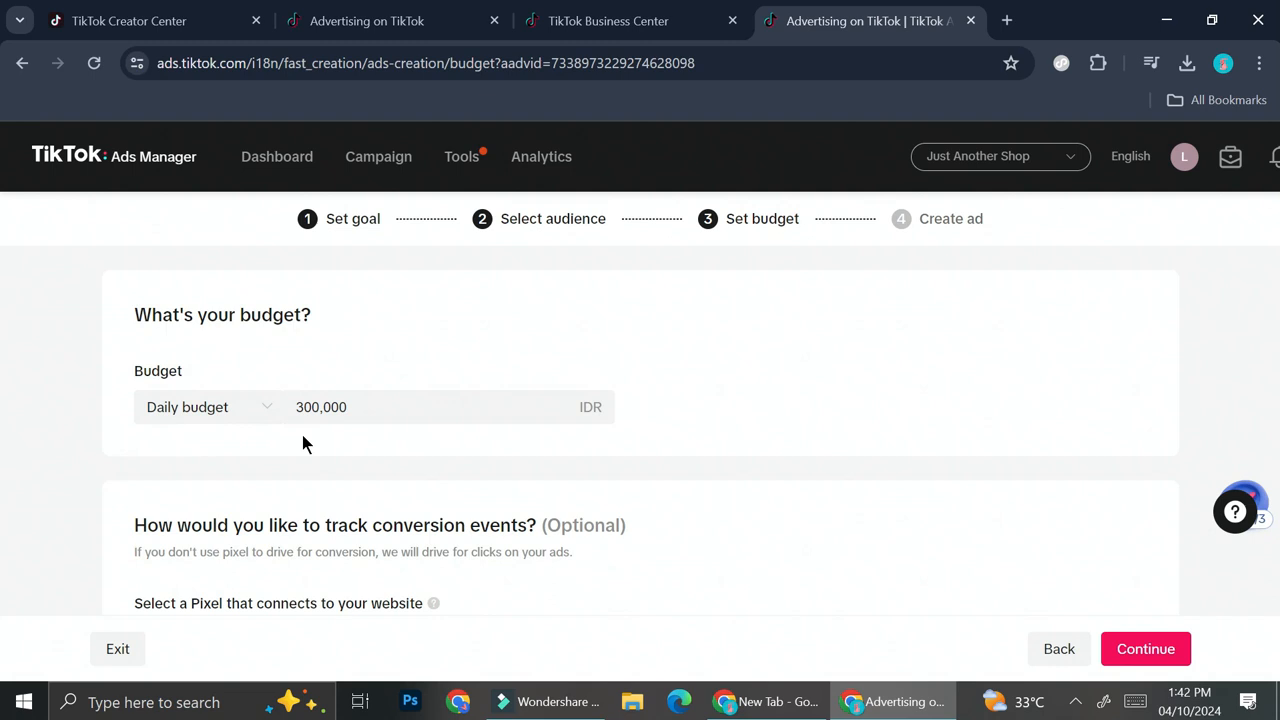
Review the budget type options and choose Lifetime budget for the ad.
{"action": "left_click", "coordinate": [248, 412]}
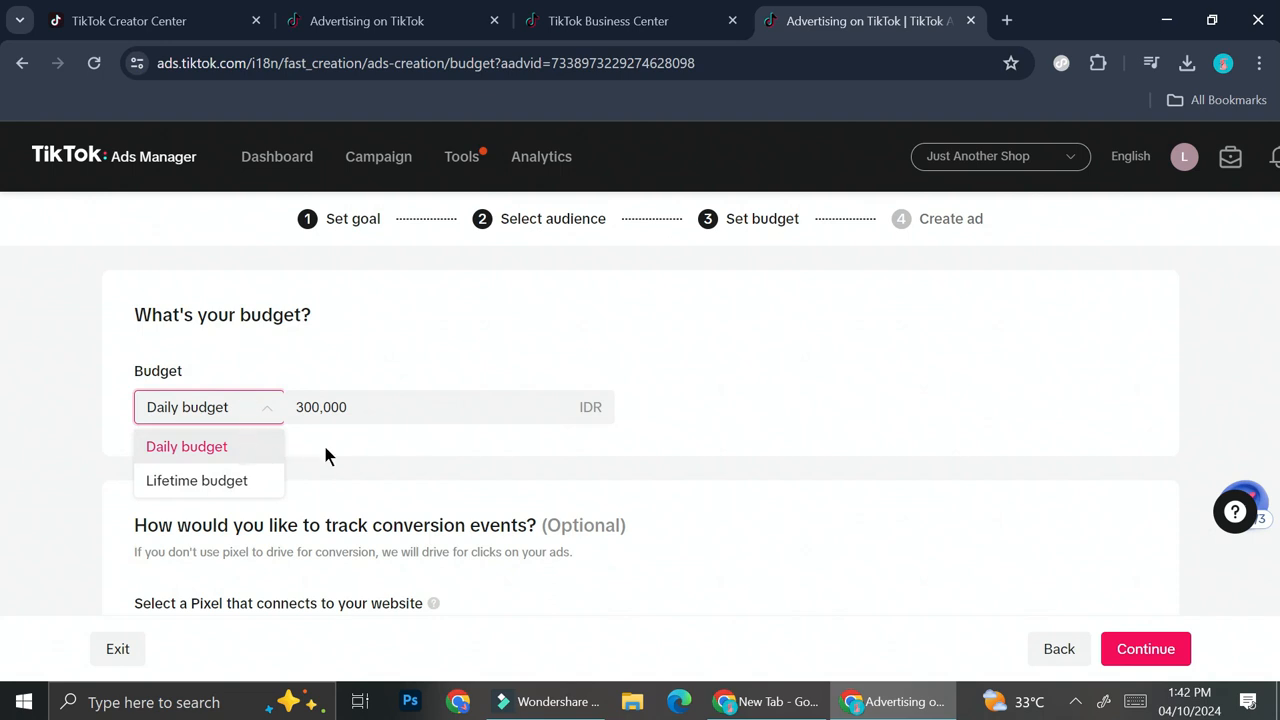
{"action": "left_click", "coordinate": [327, 452]}
{"action": "left_click", "coordinate": [253, 418]}
{"action": "left_click", "coordinate": [225, 490]}
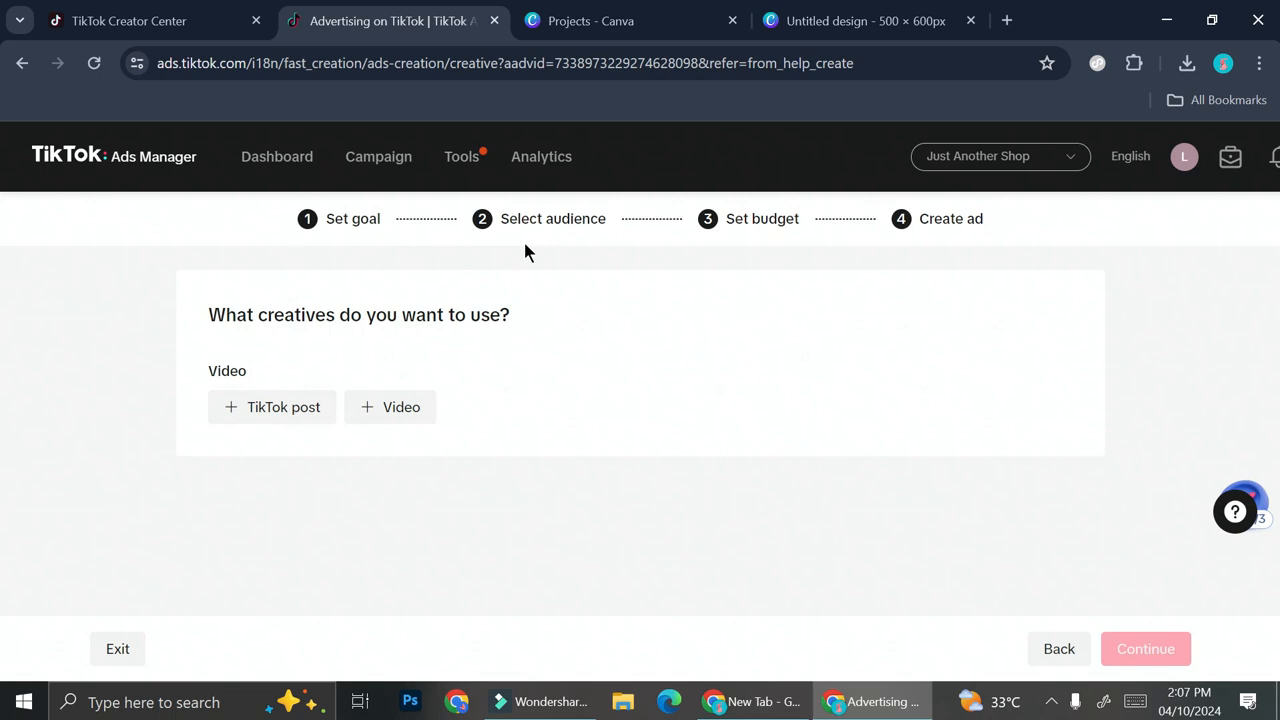
Look through the existing TikTok posts for the ad, then upload the Untitled design video as its creative.
{"action": "left_click", "coordinate": [290, 413]}
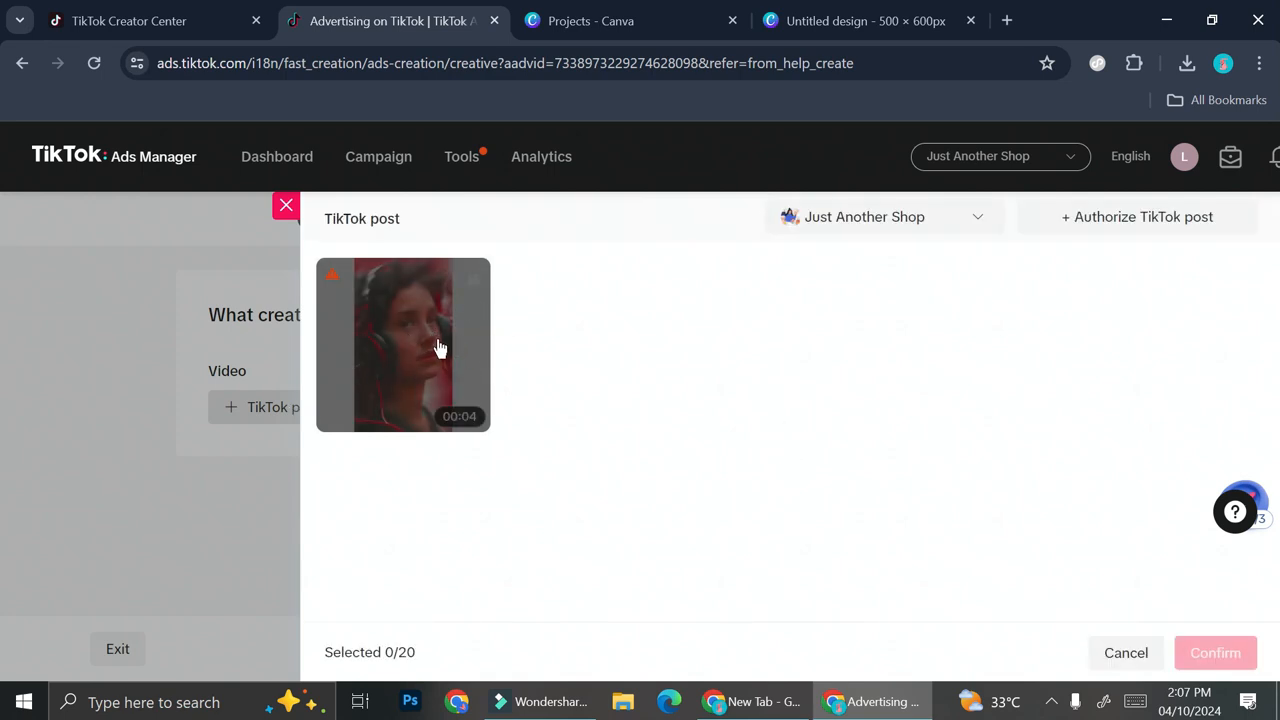
{"action": "left_click", "coordinate": [436, 340]}
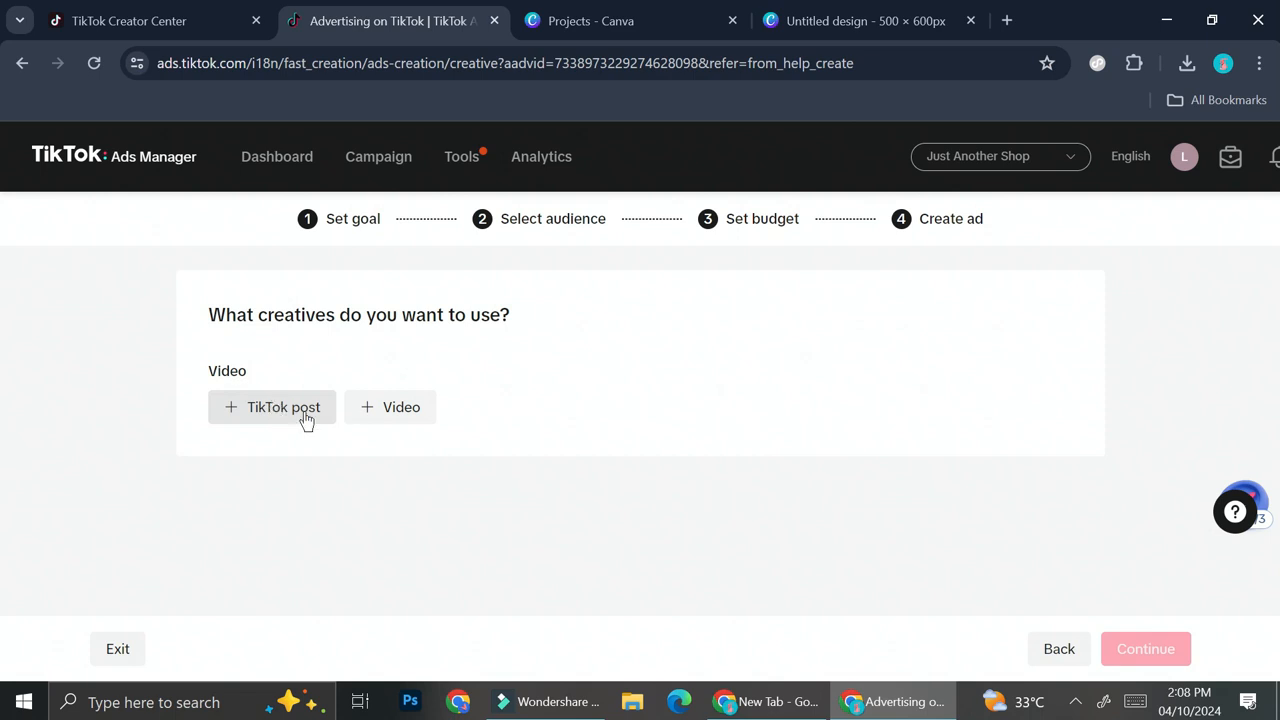
{"action": "left_click", "coordinate": [381, 407]}
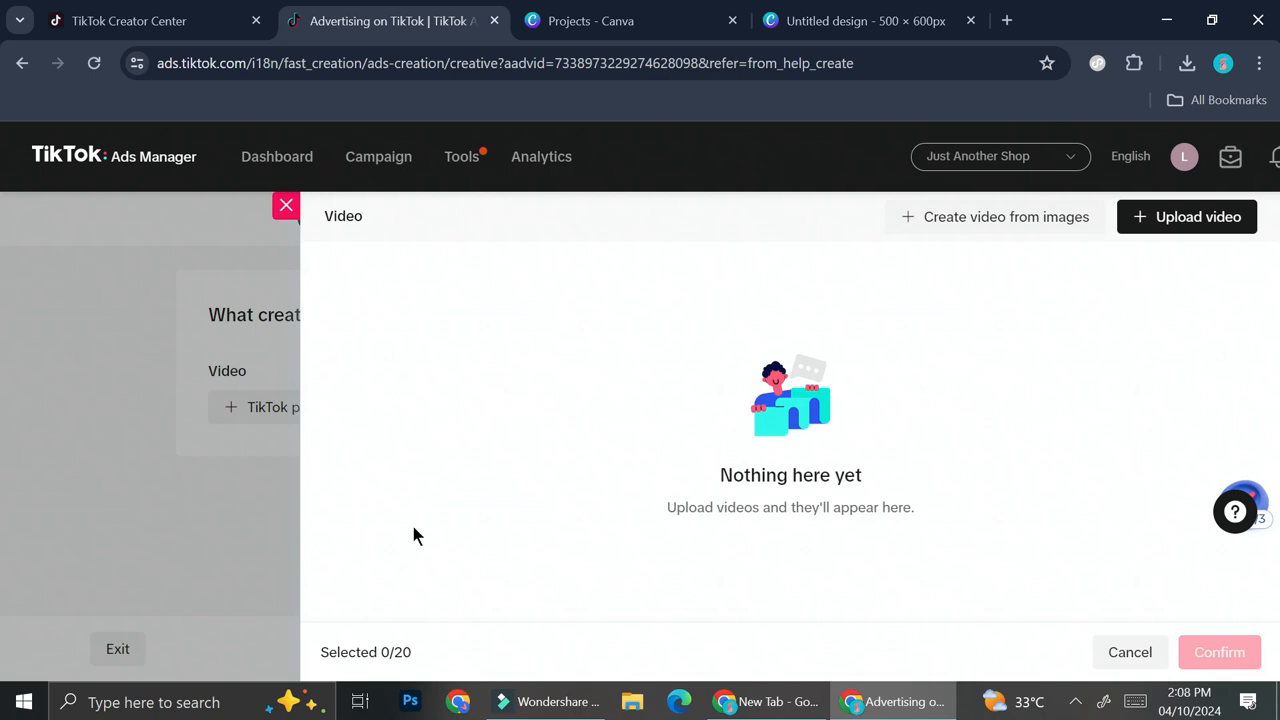
{"action": "left_click", "coordinate": [1218, 228]}
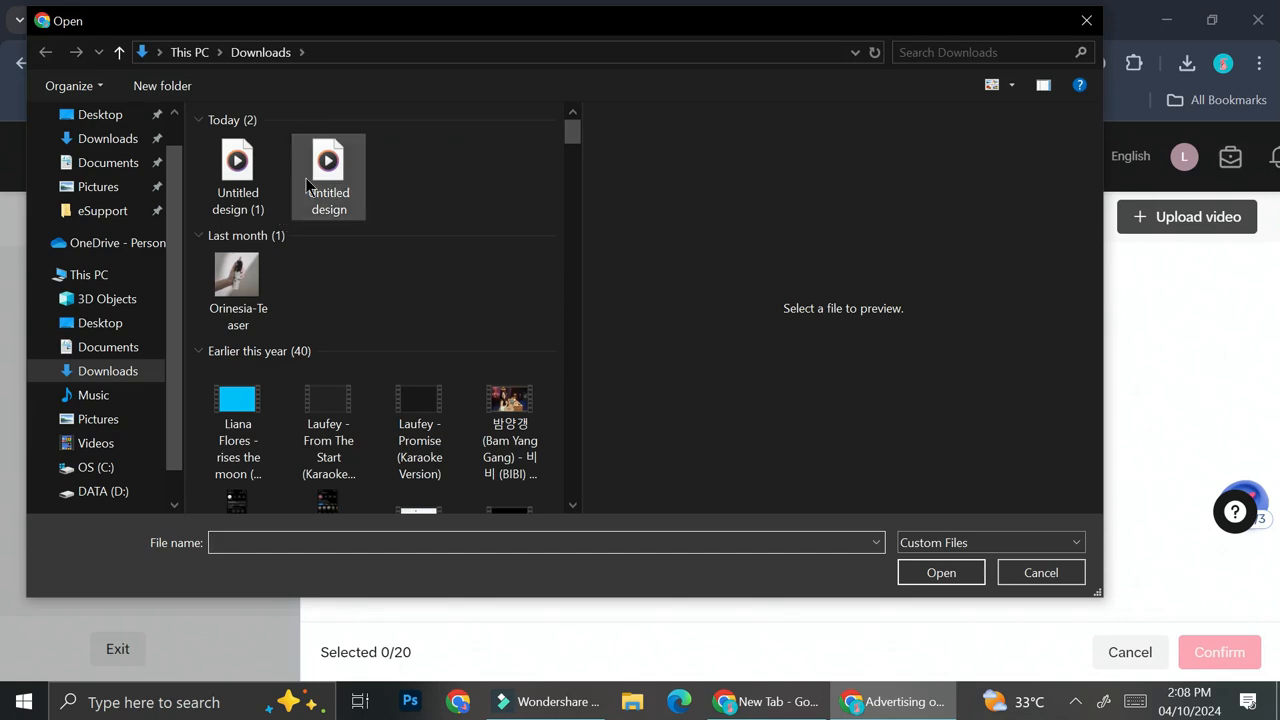
{"action": "double_click", "coordinate": [307, 186]}
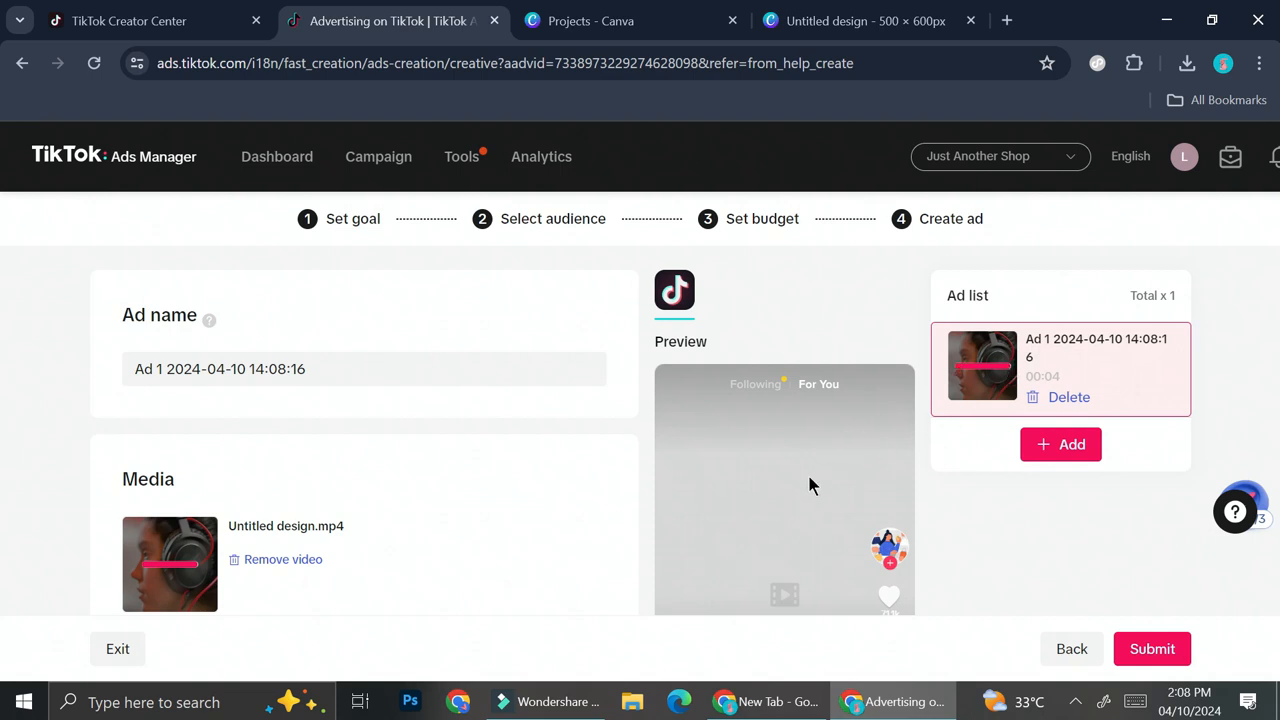
Examine the new ad's name, media, text and link, call to action and product selection settings.
{"action": "scroll", "coordinate": [486, 500], "scroll_direction": "down", "scroll_amount": 4}
{"action": "scroll", "coordinate": [485, 498], "scroll_direction": "down", "scroll_amount": 3}
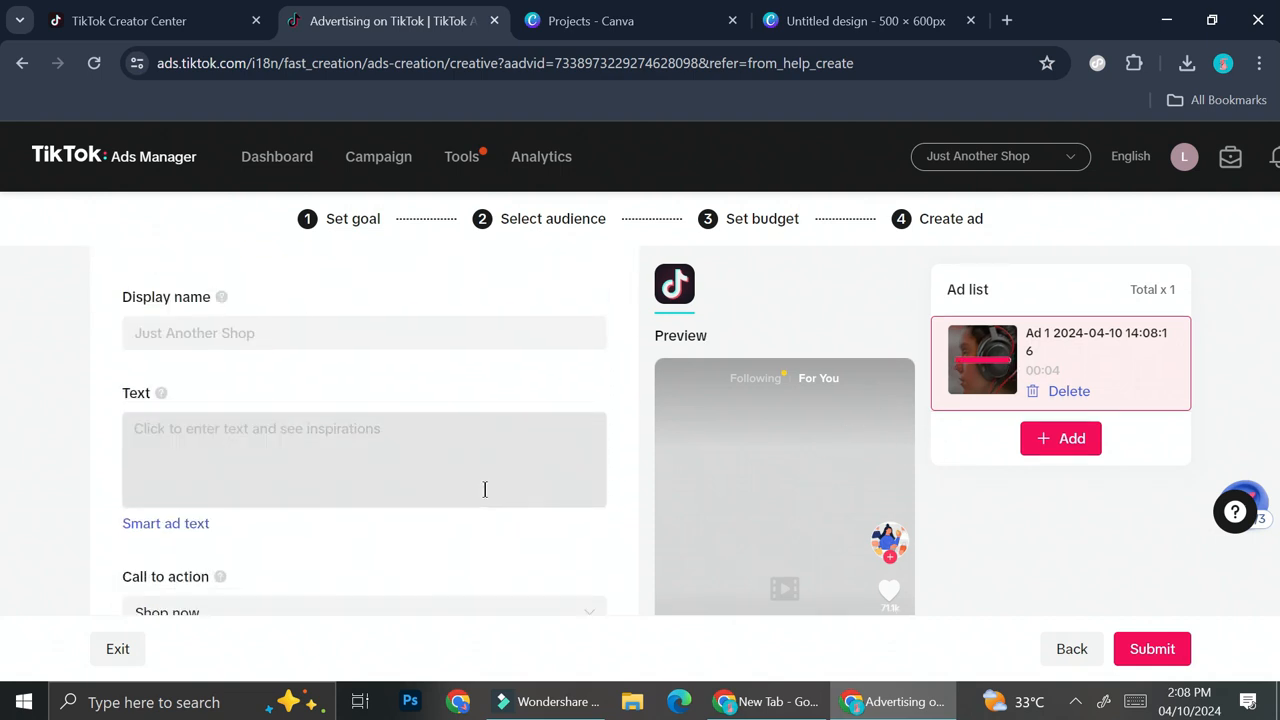
{"action": "scroll", "coordinate": [443, 534], "scroll_direction": "up", "scroll_amount": 4}
{"action": "scroll", "coordinate": [441, 527], "scroll_direction": "up", "scroll_amount": 3}
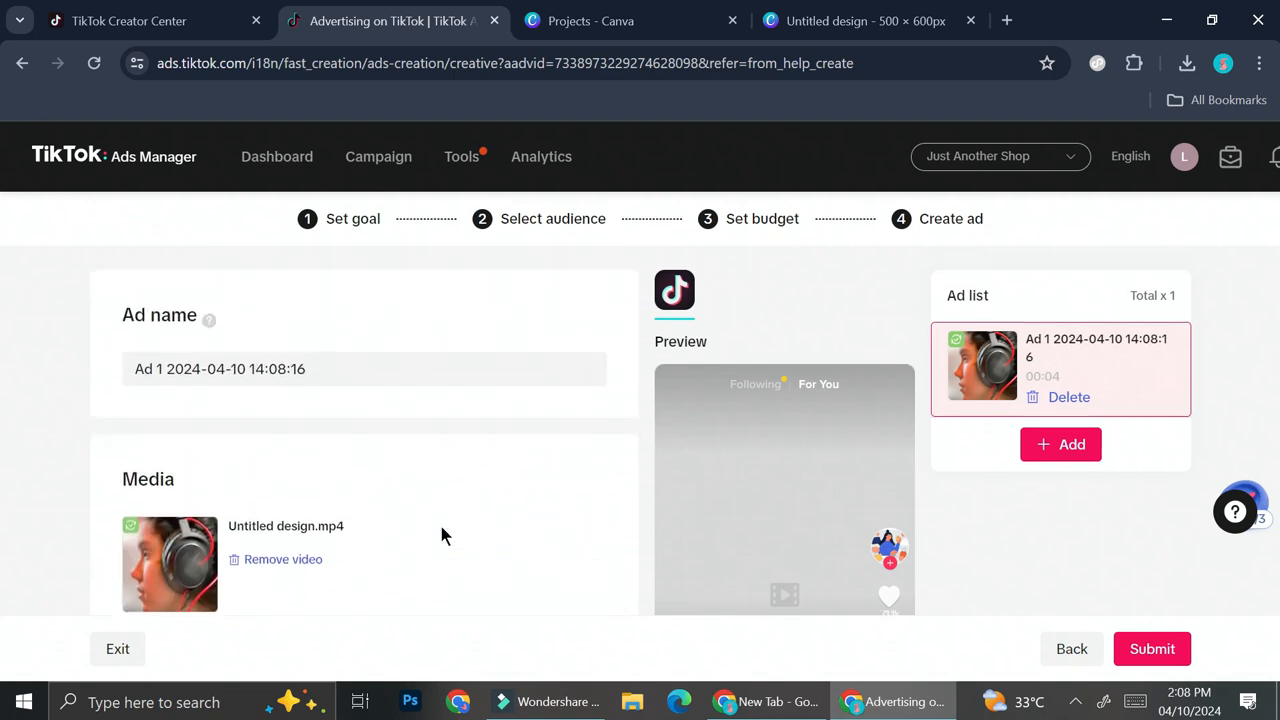
{"action": "scroll", "coordinate": [441, 531], "scroll_direction": "down", "scroll_amount": 3}
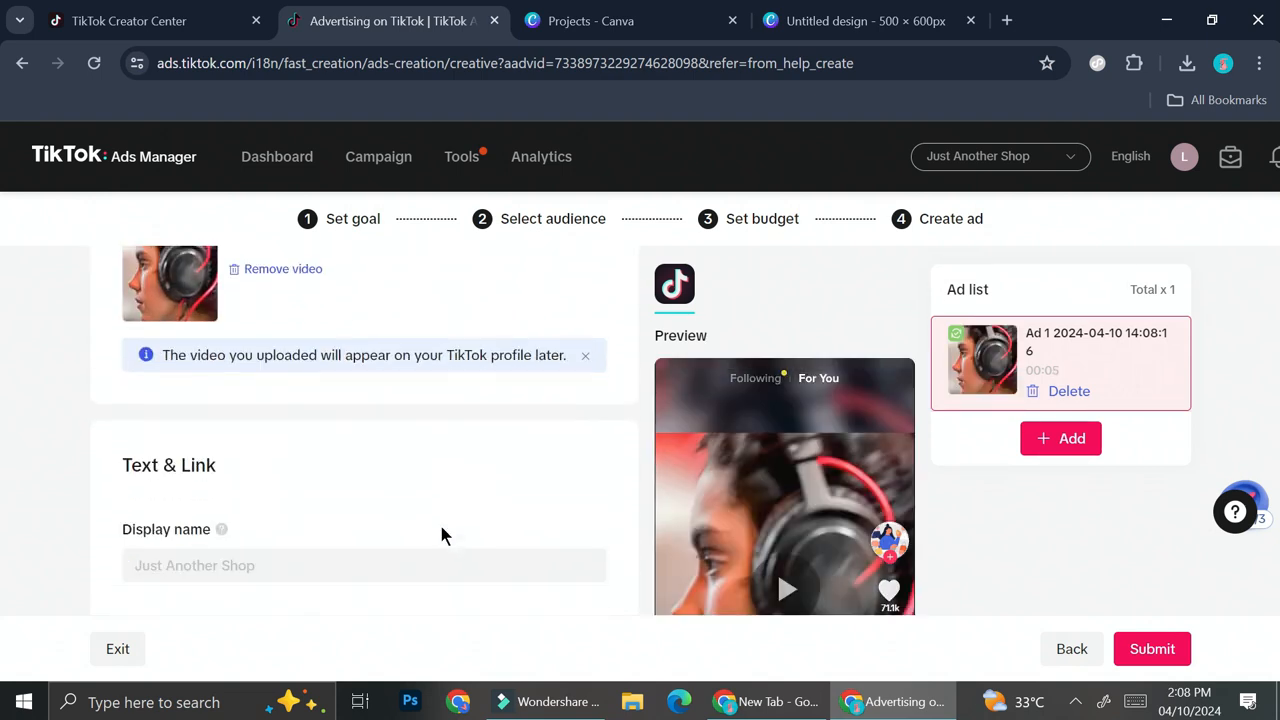
{"action": "scroll", "coordinate": [441, 531], "scroll_direction": "down", "scroll_amount": 8}
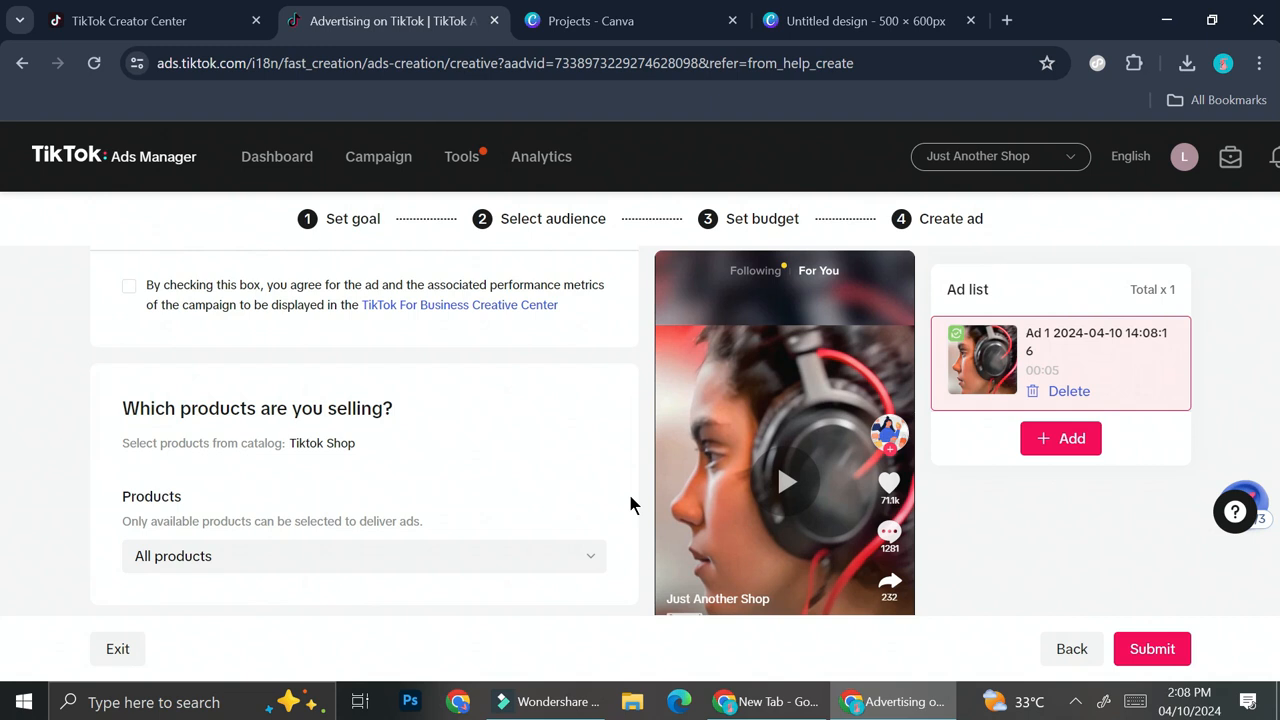
Go to the ad account's catalogs and open the Videos section of the Just Another Shop catalog.
{"action": "mouse_move", "coordinate": [451, 160]}
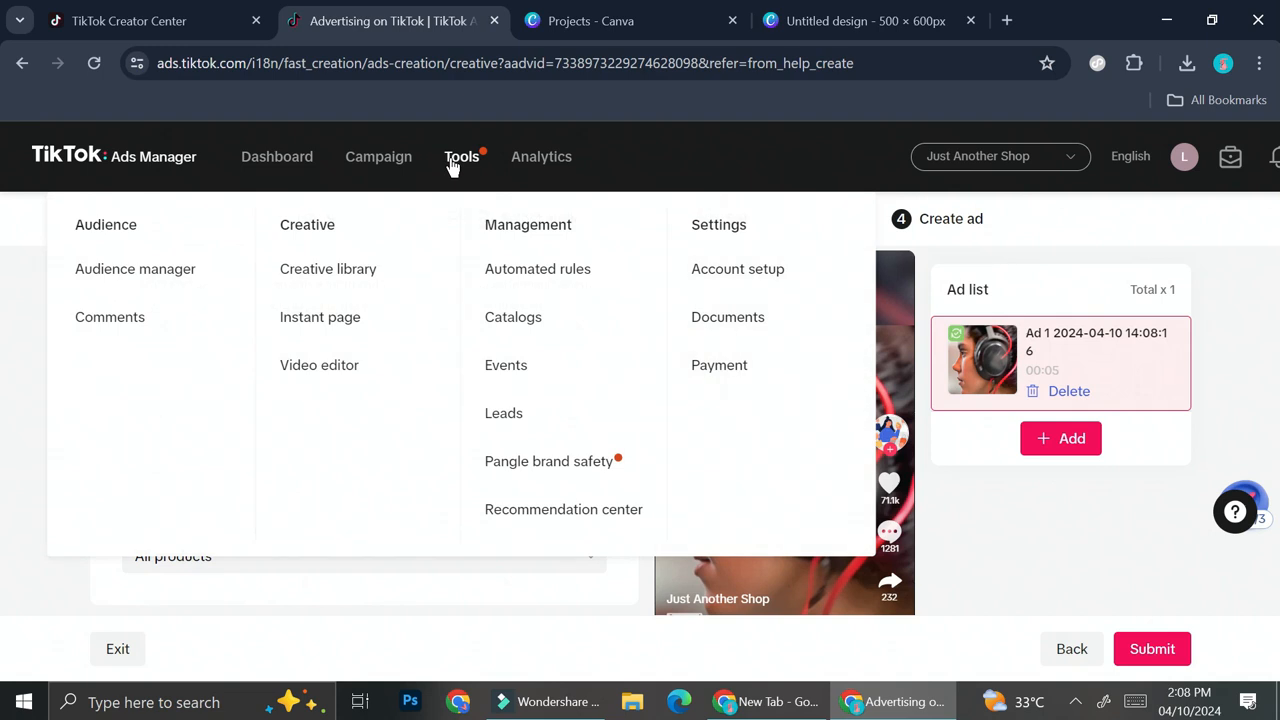
{"action": "left_click", "coordinate": [510, 331]}
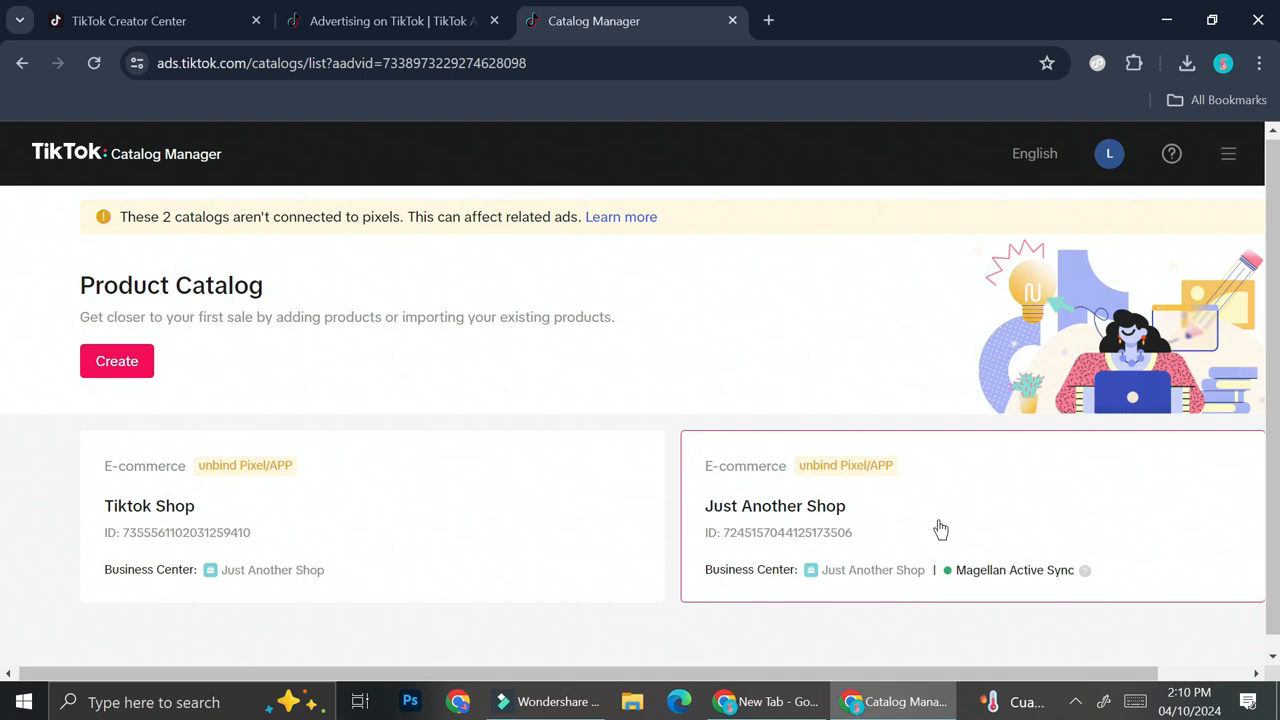
{"action": "left_click", "coordinate": [937, 528]}
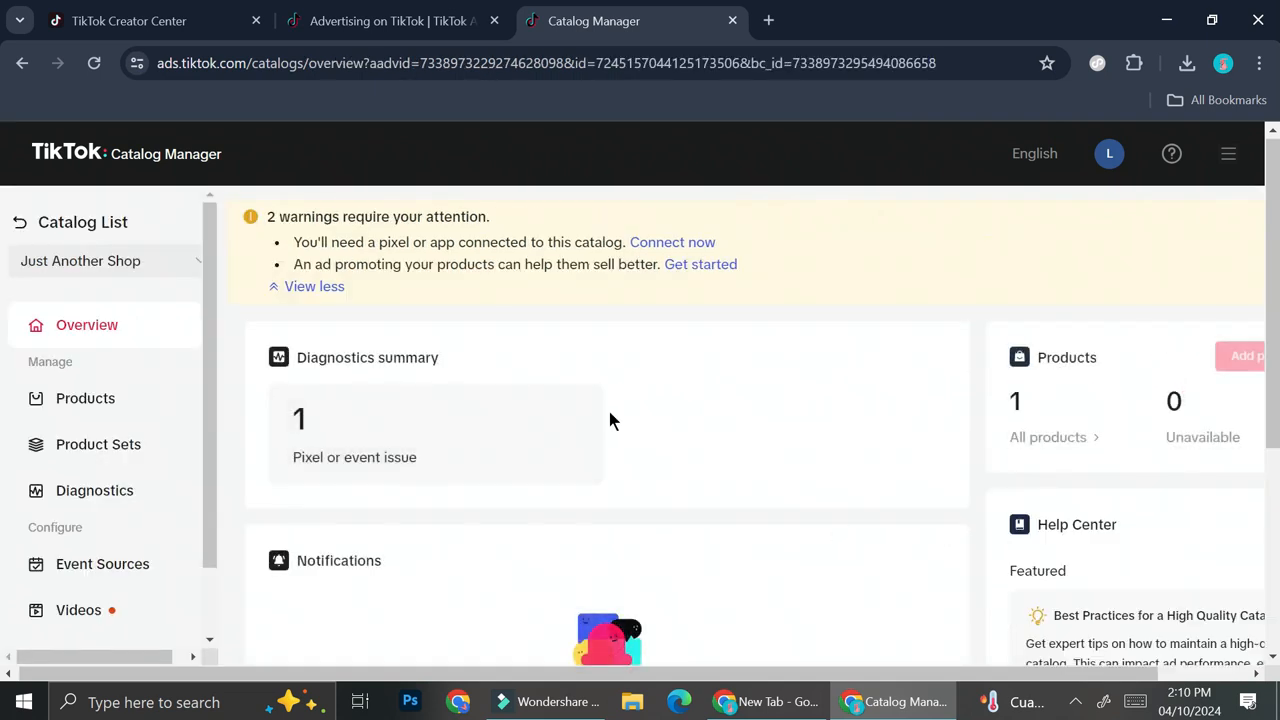
{"action": "scroll", "coordinate": [123, 508], "scroll_direction": "down", "scroll_amount": 1}
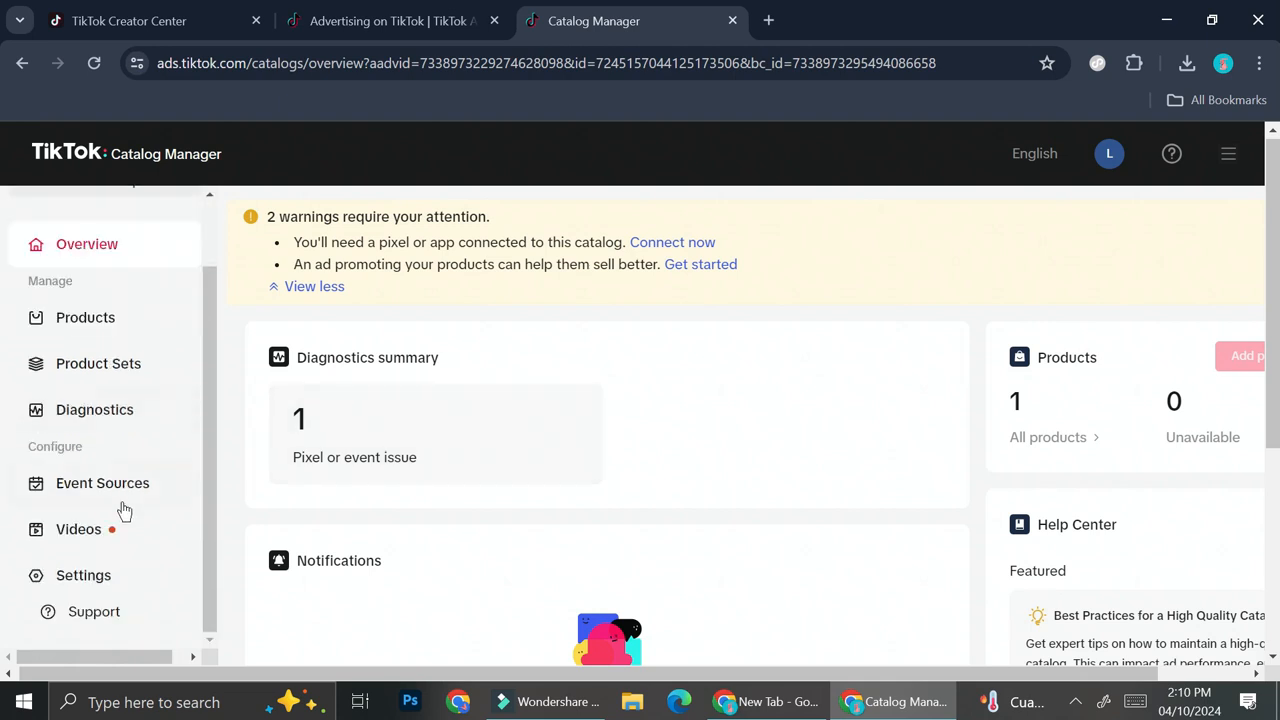
{"action": "left_click", "coordinate": [51, 531]}
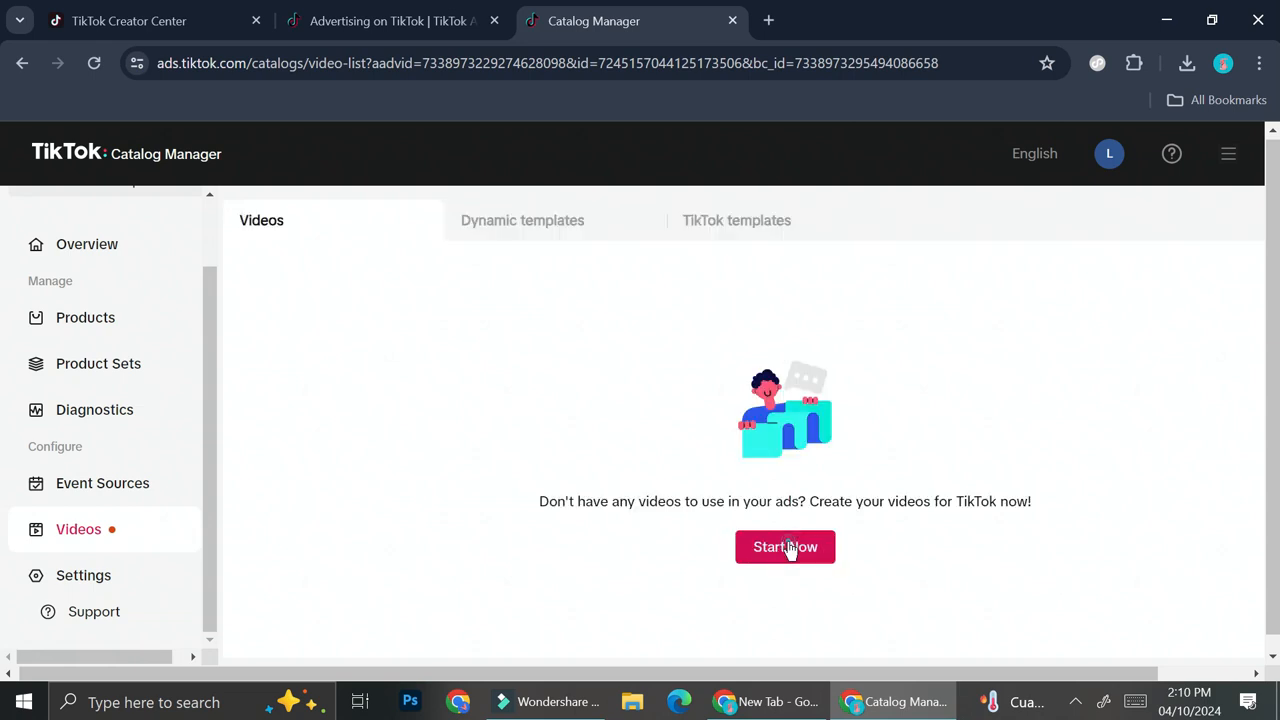
Start a catalog video from TikTok templates and pick the black-and-white Promotional template with a centered product image.
{"action": "left_click", "coordinate": [788, 550]}
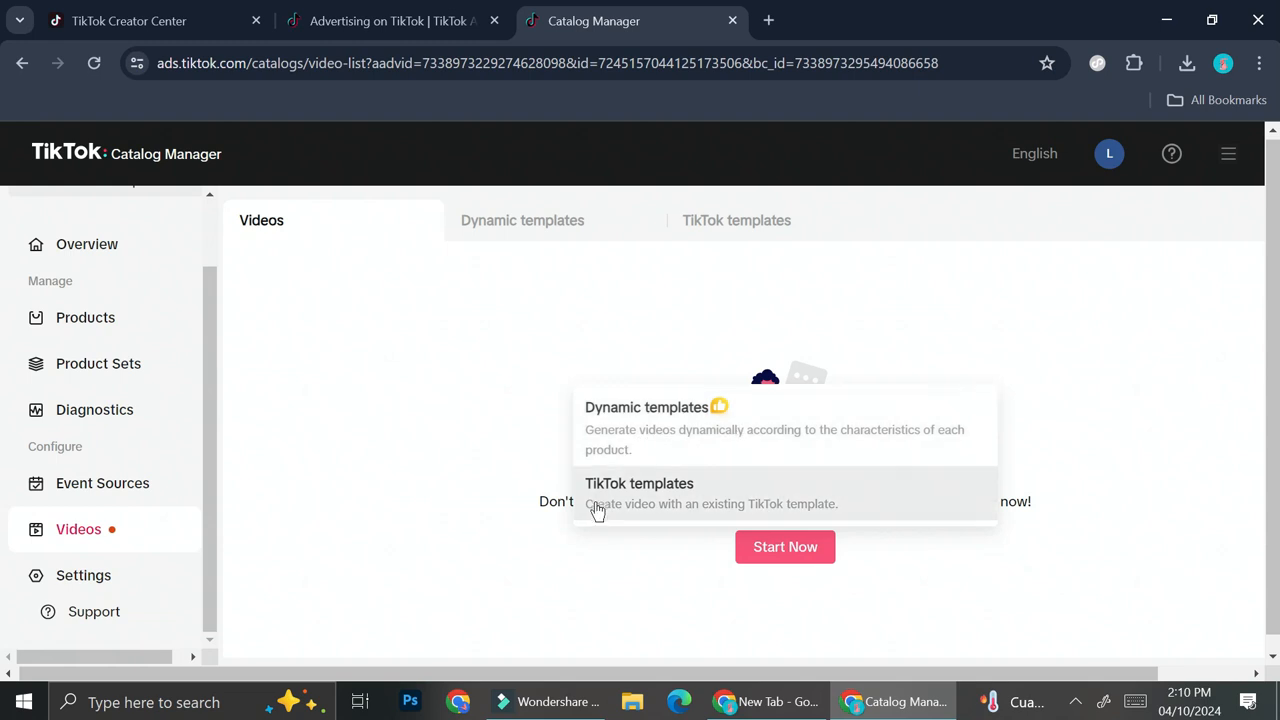
{"action": "left_click", "coordinate": [652, 505]}
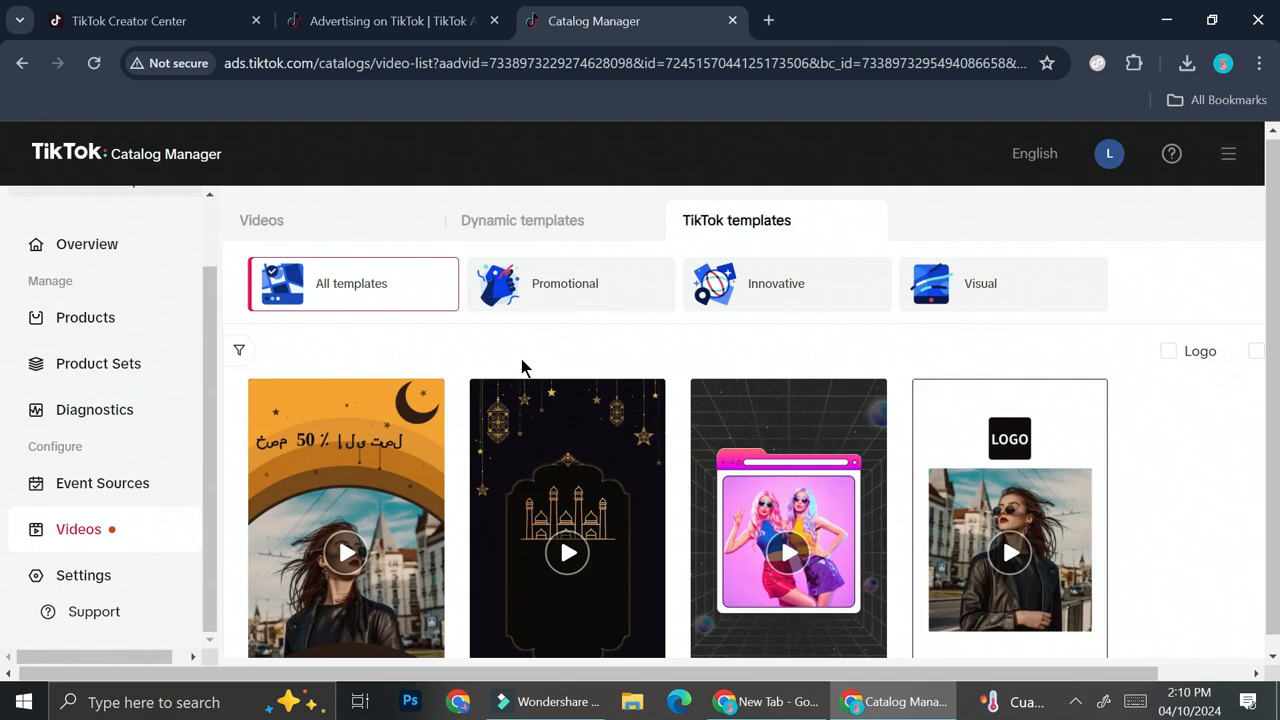
{"action": "left_click", "coordinate": [504, 313]}
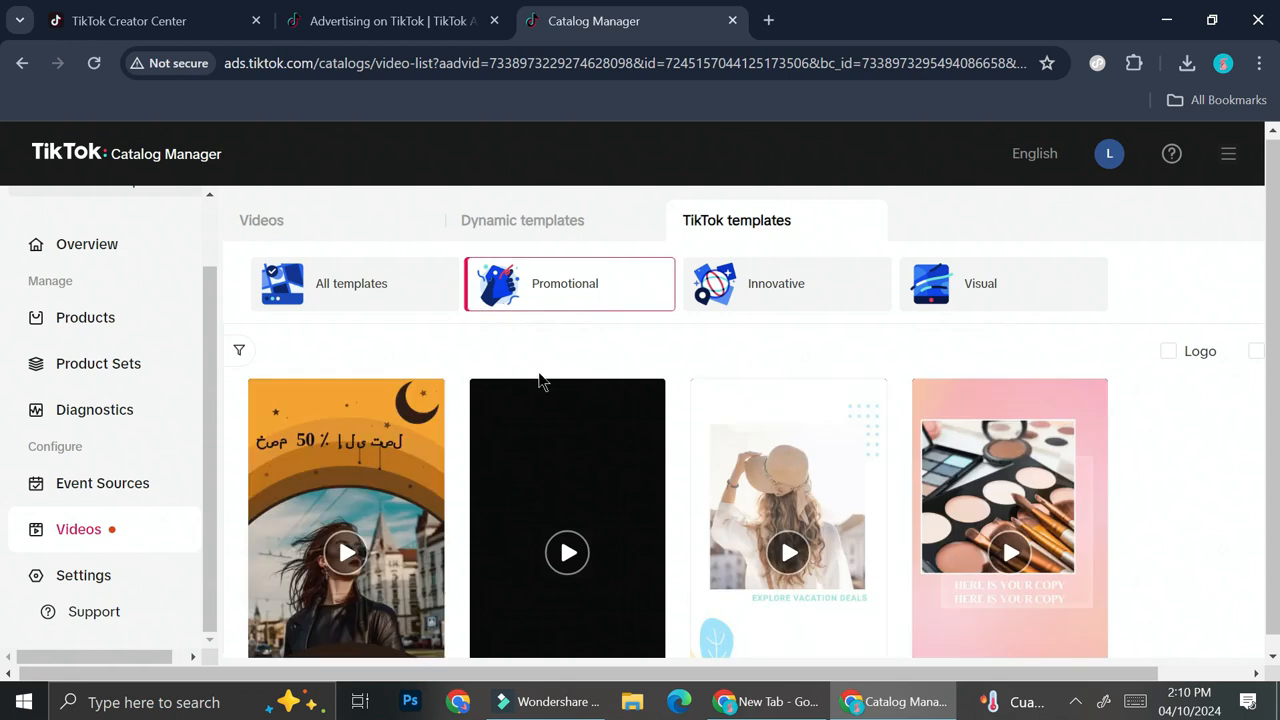
{"action": "scroll", "coordinate": [540, 378], "scroll_direction": "down", "scroll_amount": 1}
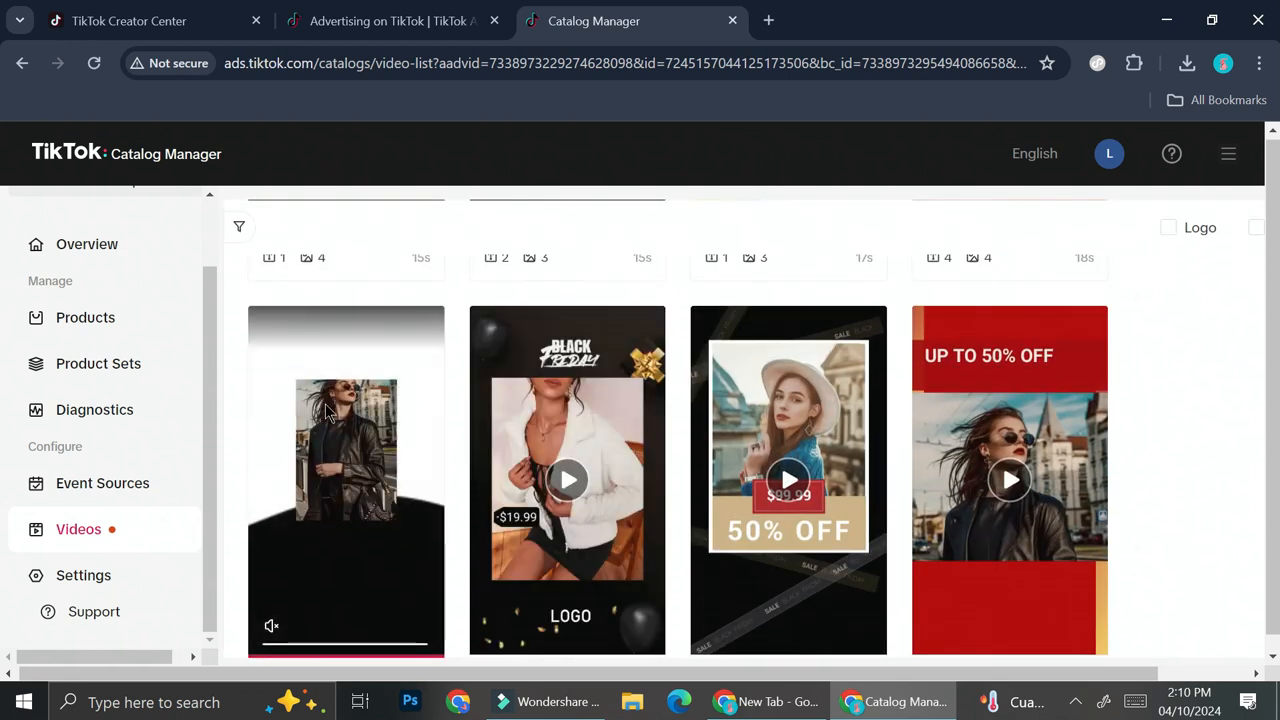
{"action": "scroll", "coordinate": [325, 437], "scroll_direction": "down", "scroll_amount": 1}
{"action": "left_click", "coordinate": [329, 511]}
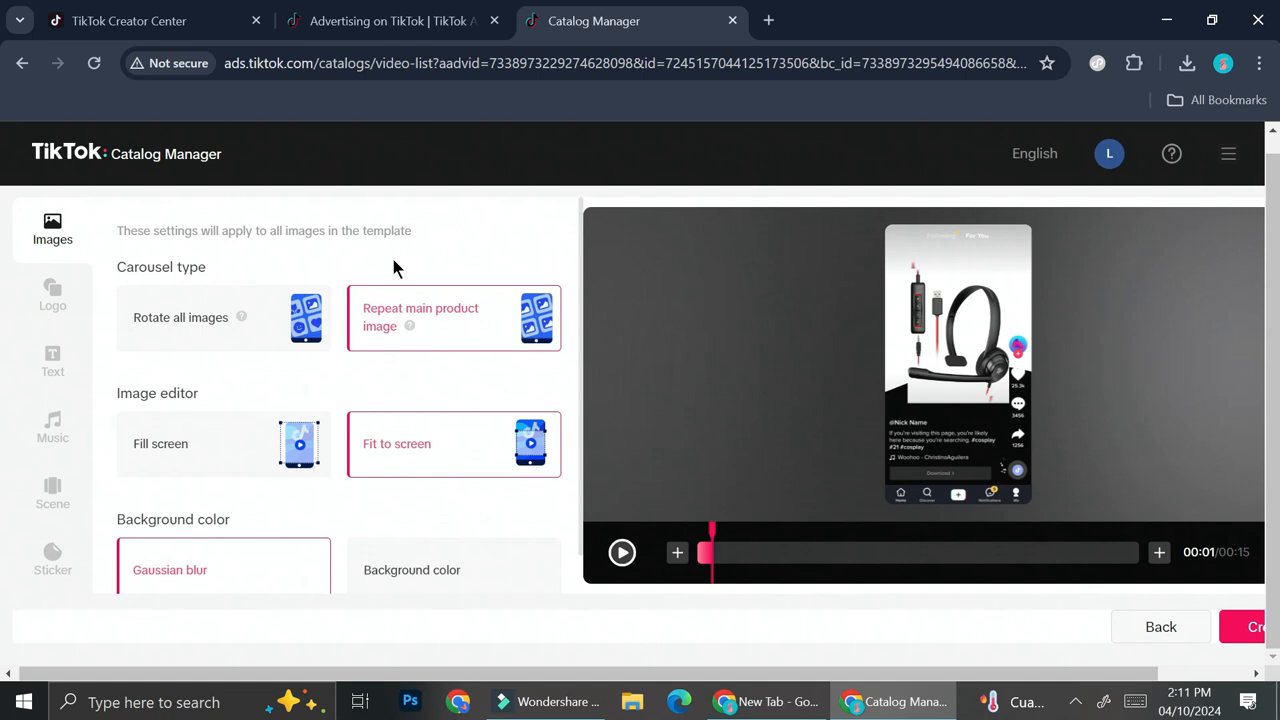
Review the template's carousel, image fit and background settings, create the video and check its review status.
{"action": "scroll", "coordinate": [405, 450], "scroll_direction": "down", "scroll_amount": 1}
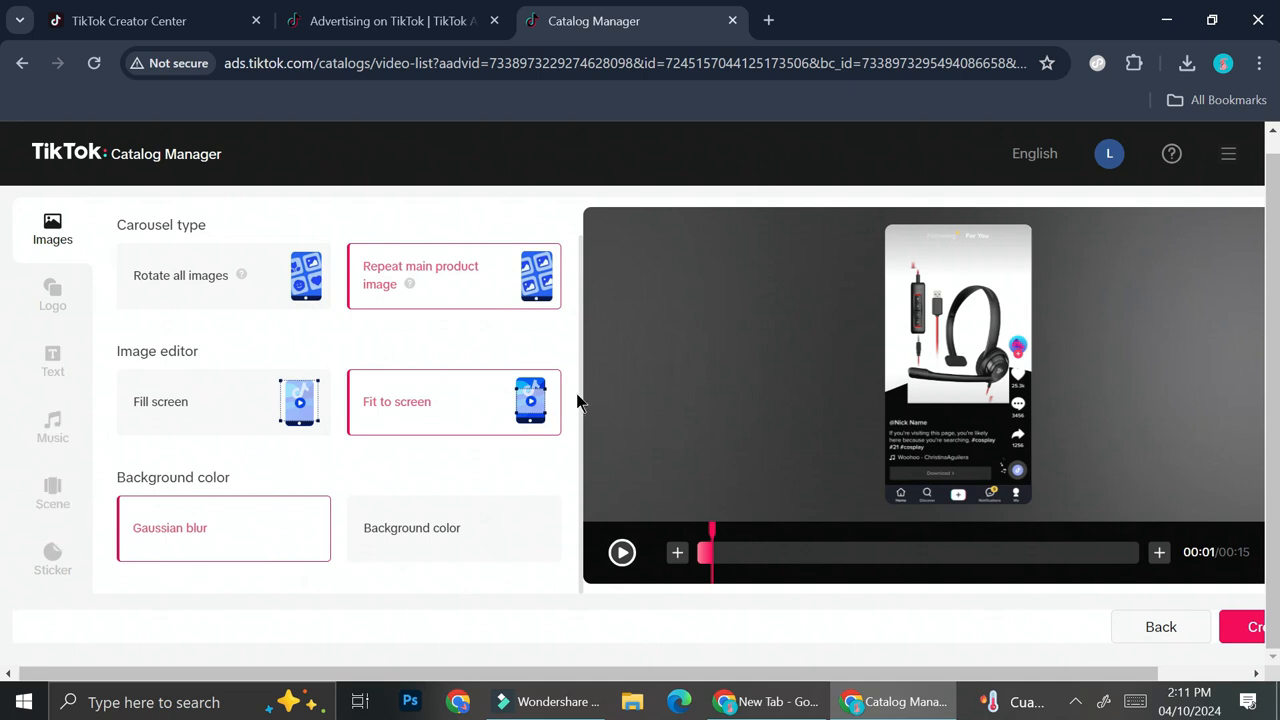
{"action": "left_click", "coordinate": [1237, 627]}
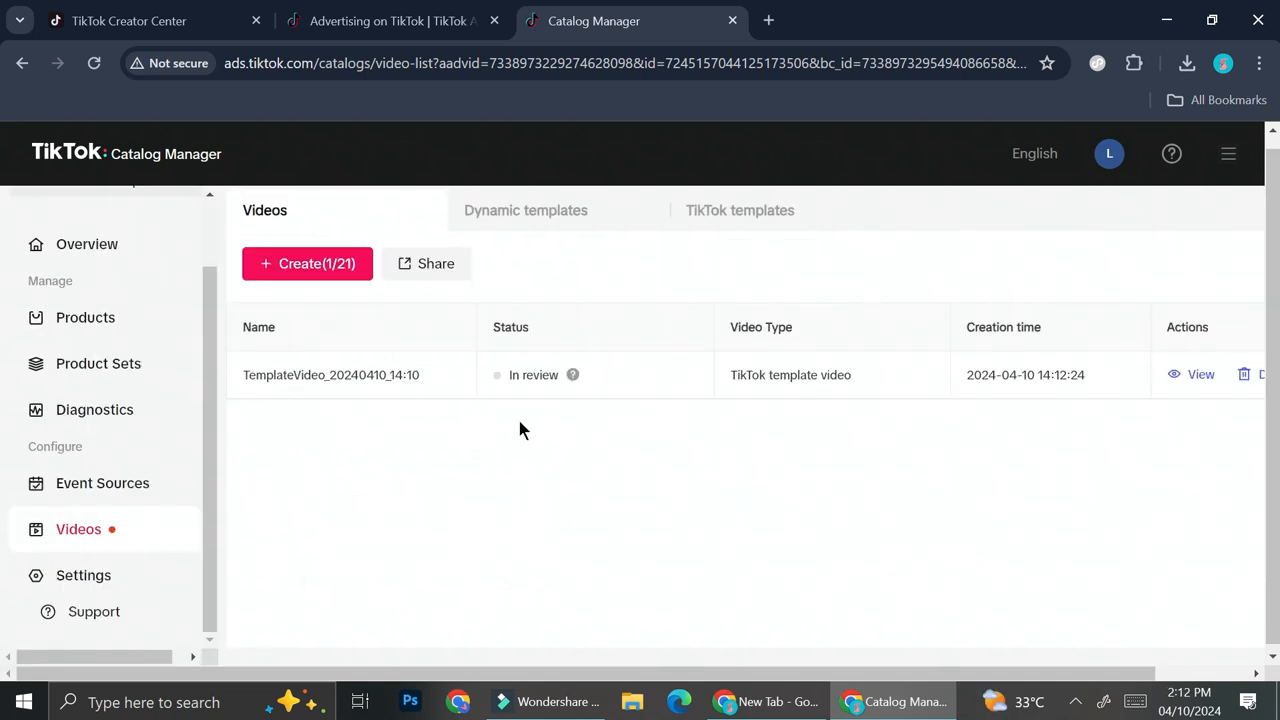
{"action": "mouse_move", "coordinate": [584, 374]}
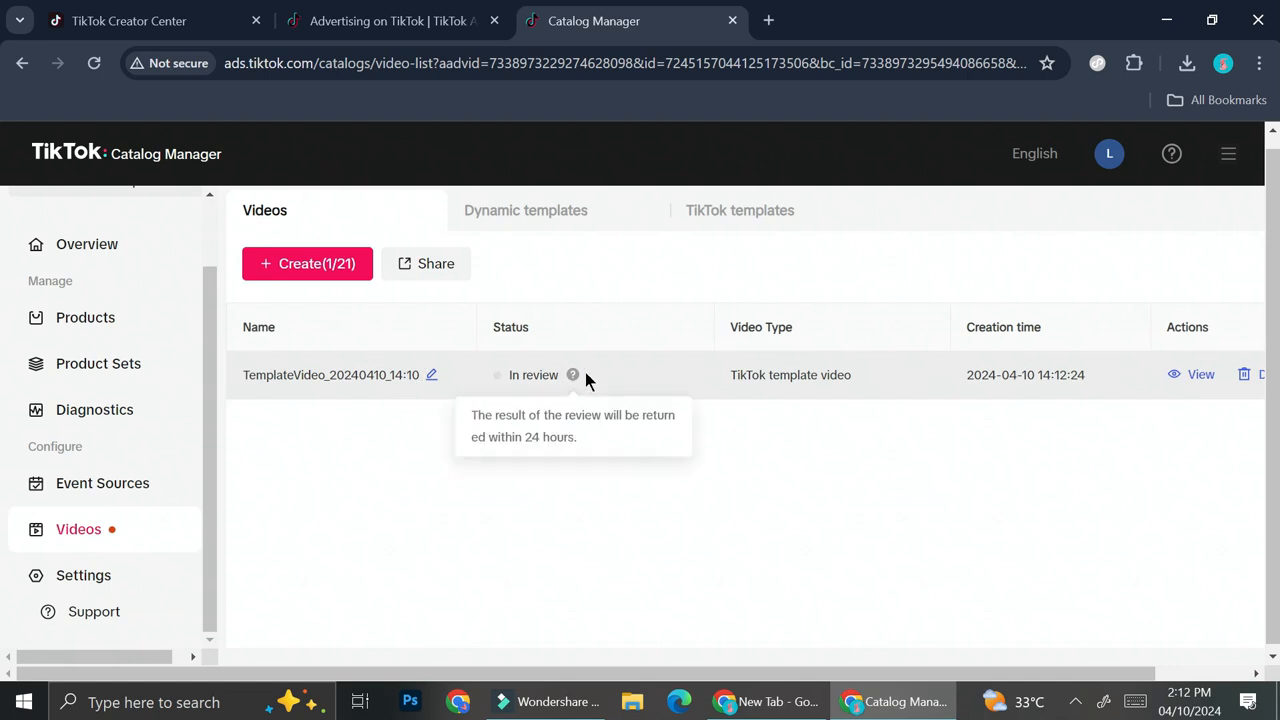